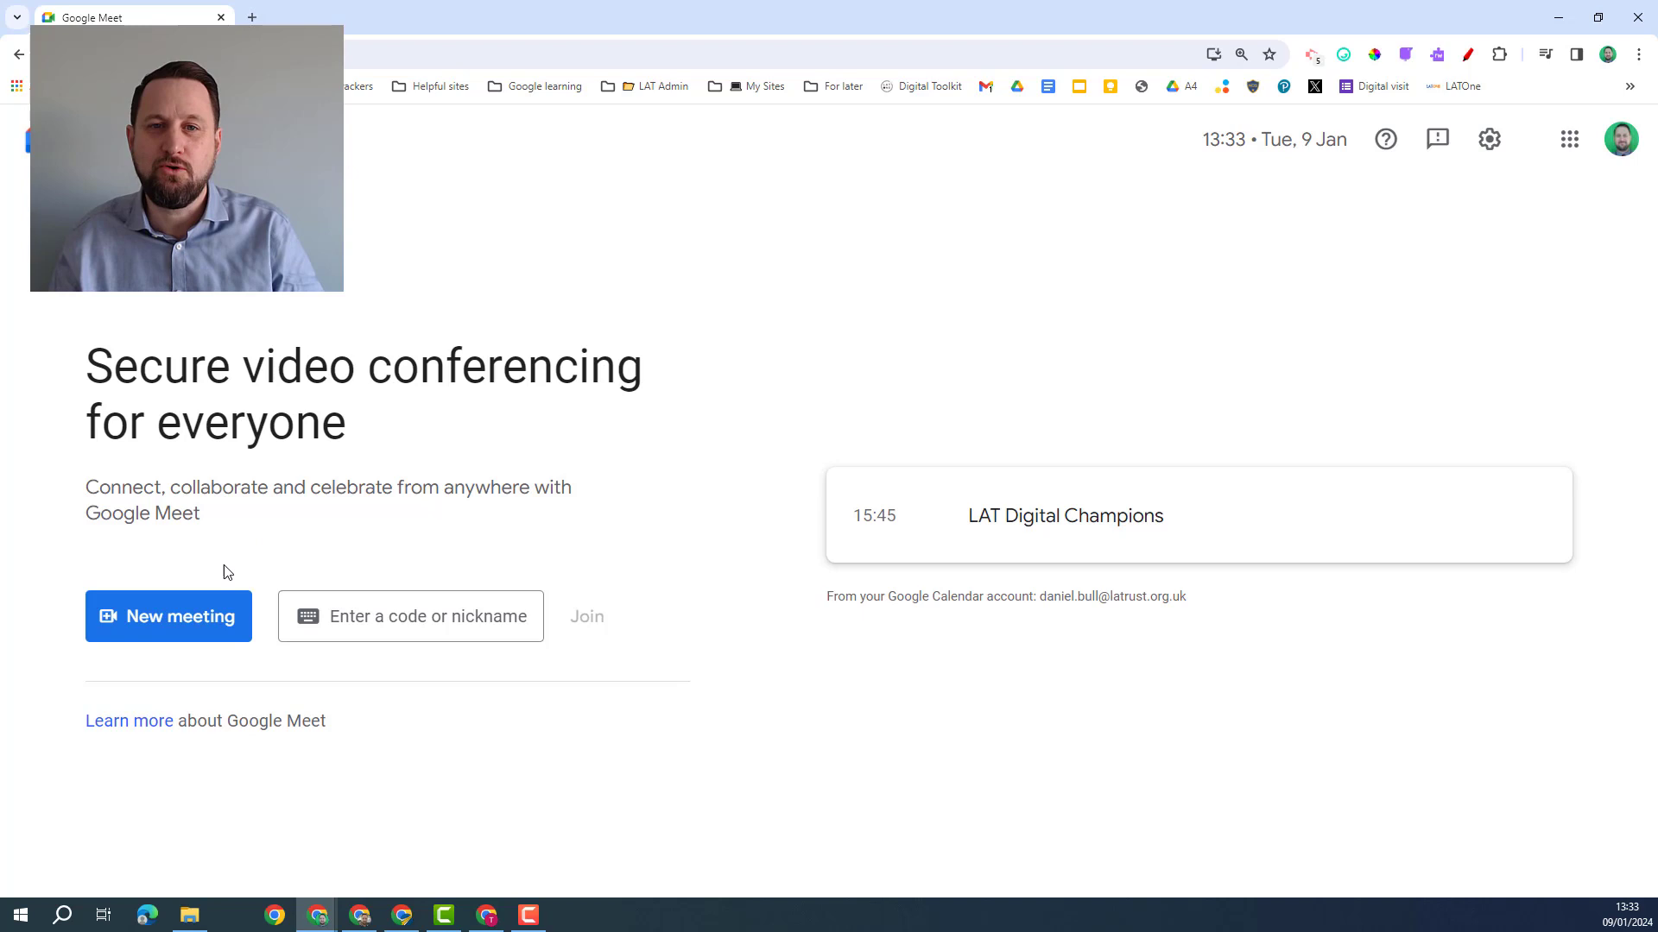
- Start an instant meeting and reveal the second and third agenda points, including In-call features
{"action": "left_click", "coordinate": [179, 622]}
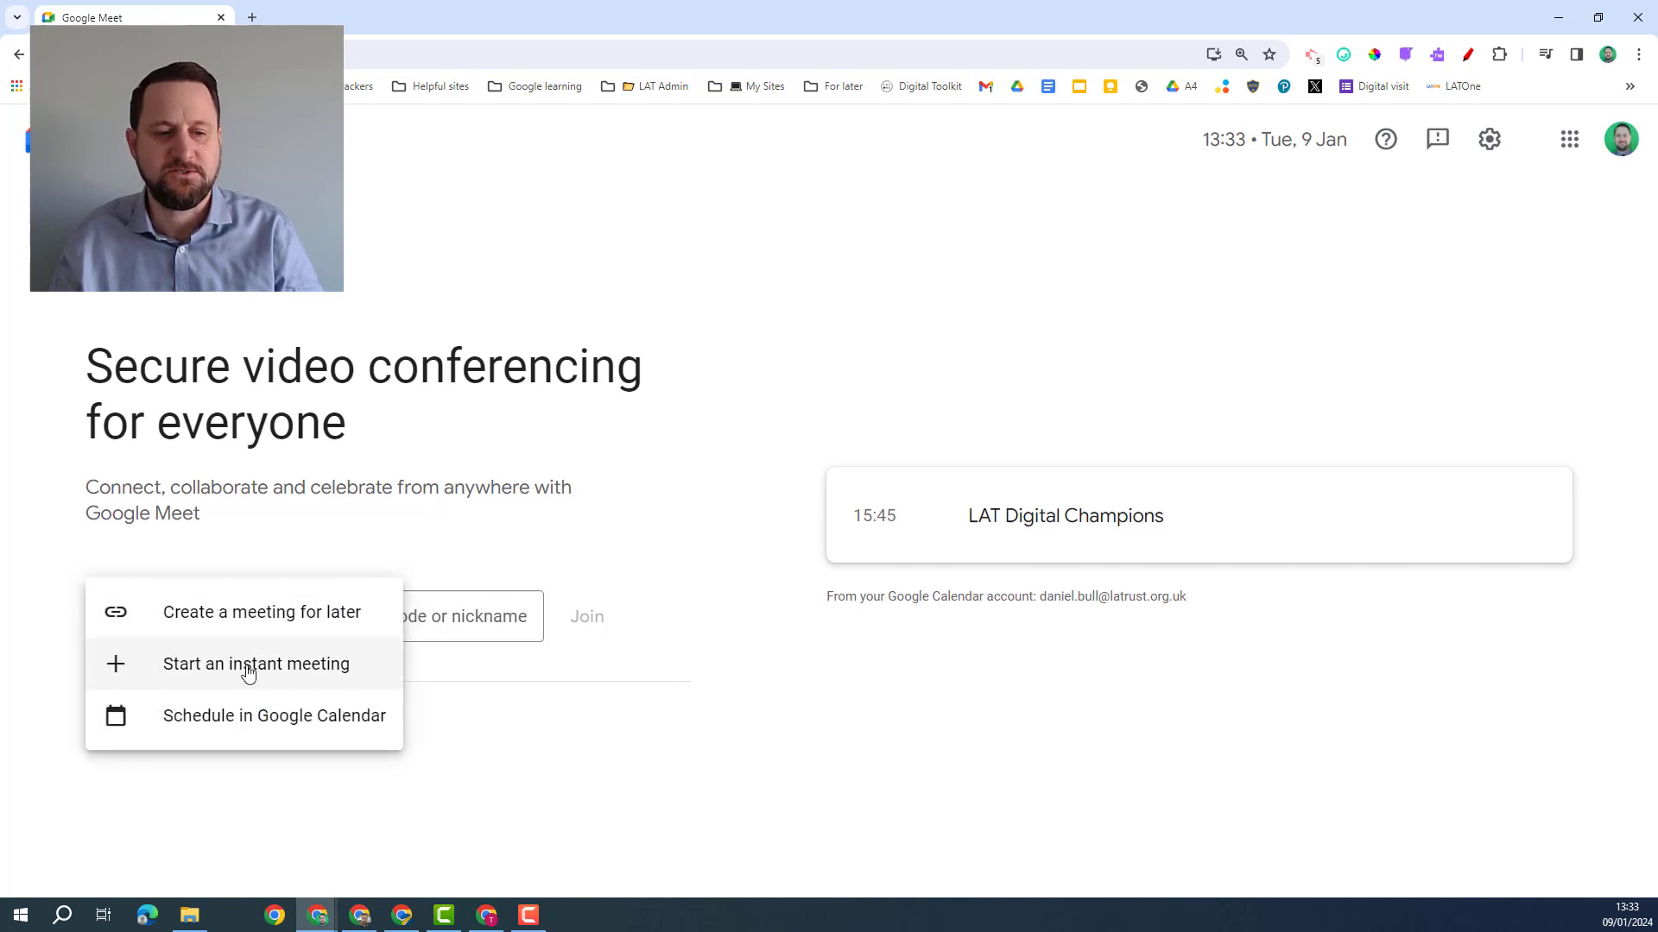
{"action": "left_click", "coordinate": [247, 667]}
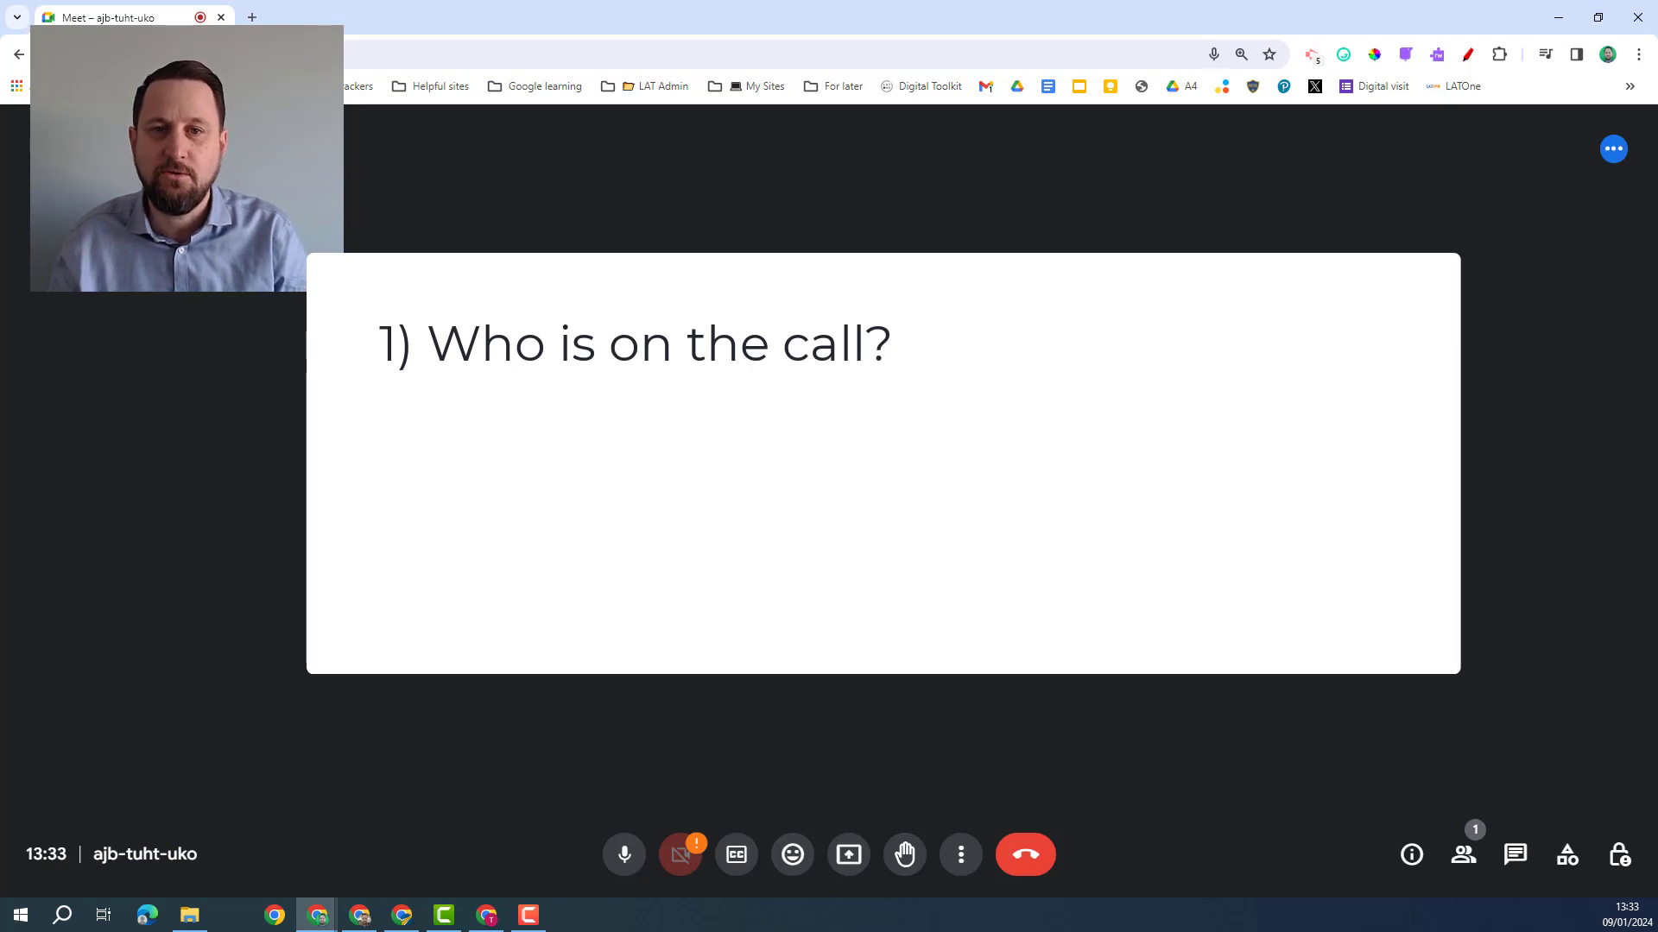
{"action": "key", "text": "Right"}
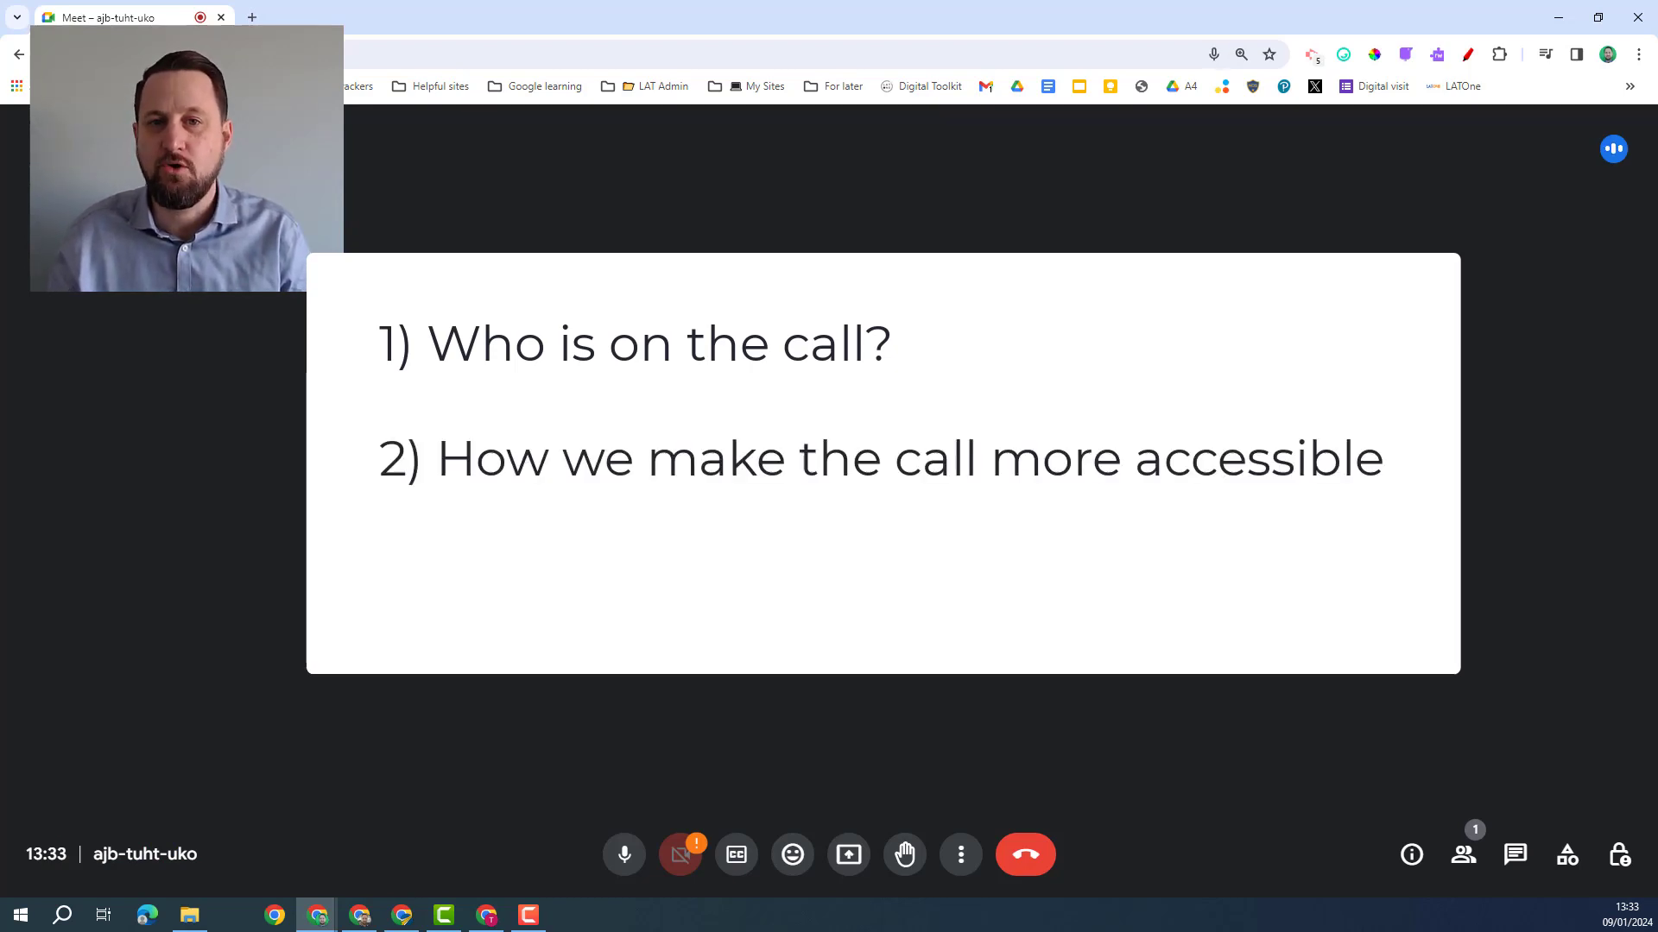
{"action": "key", "text": "Right"}
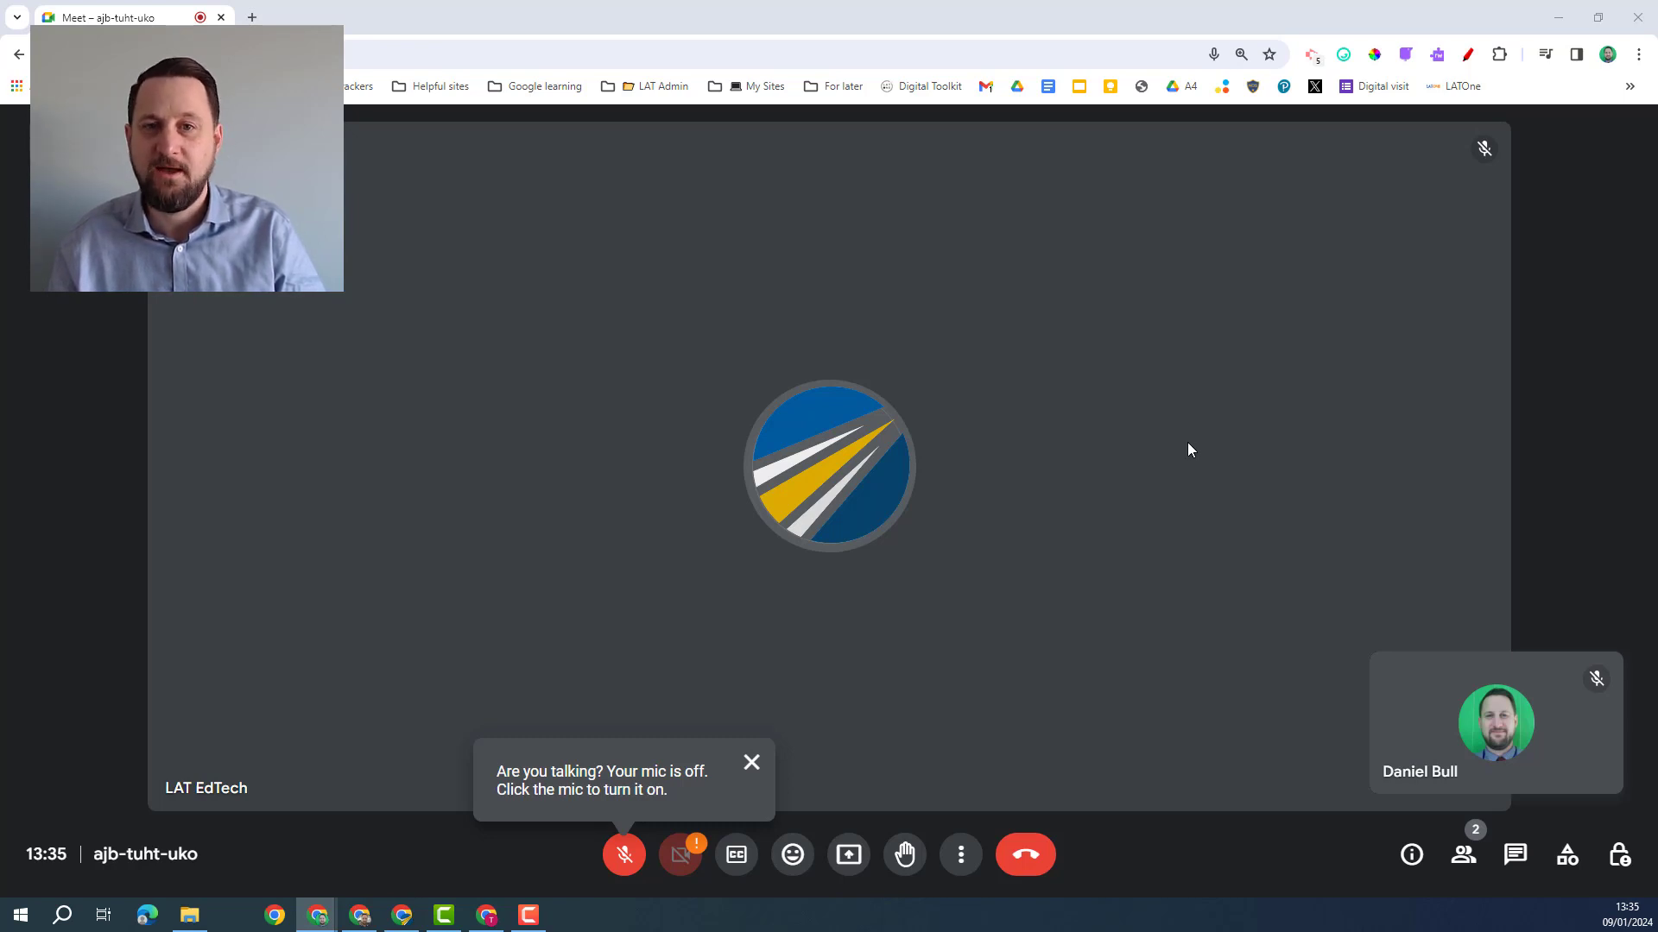
- Start an internal-only live stream of the meeting and copy the streaming link
{"action": "left_click", "coordinate": [1567, 857]}
{"action": "scroll", "coordinate": [1459, 388], "scroll_direction": "down", "scroll_amount": 3}
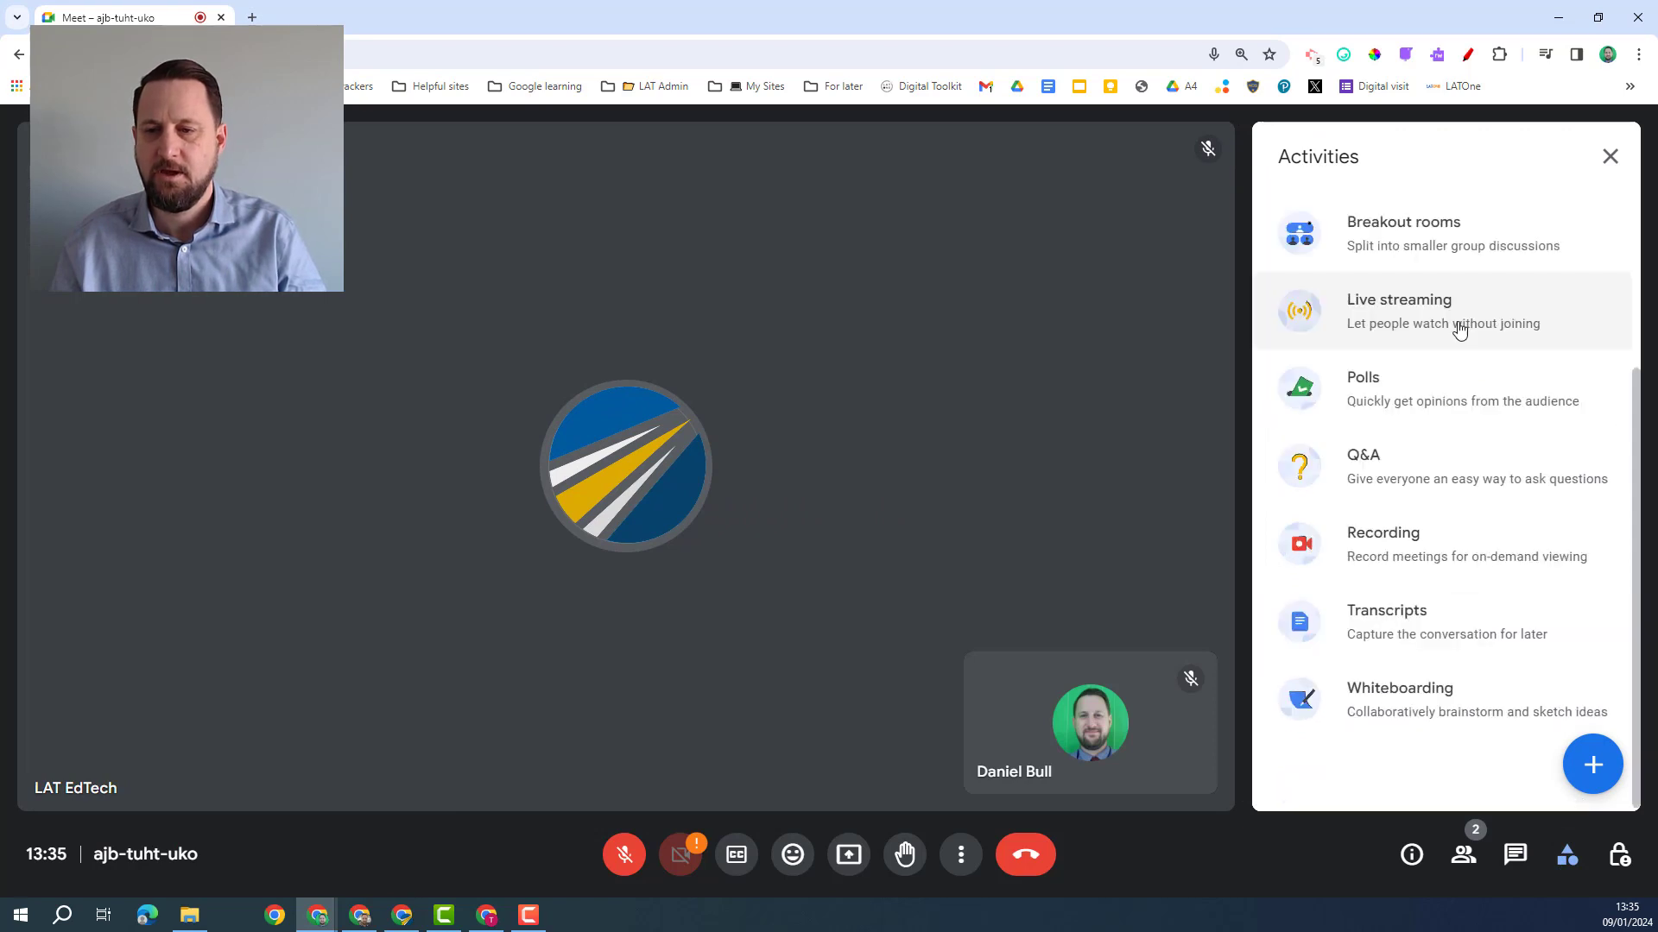
{"action": "left_click", "coordinate": [1459, 330]}
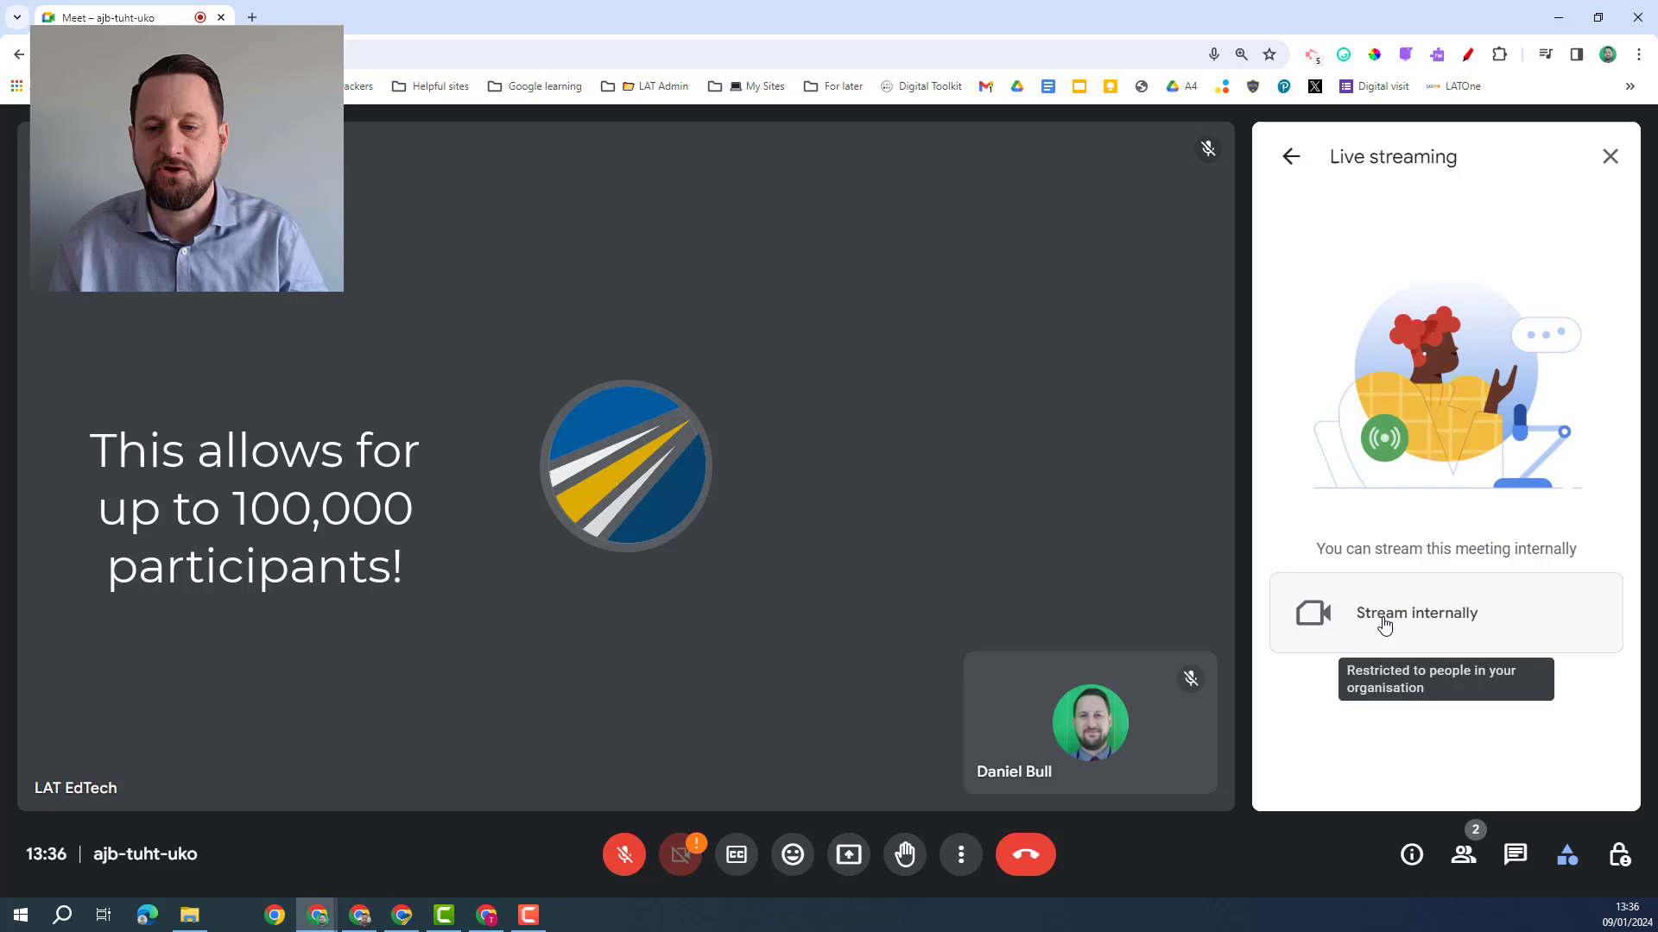
{"action": "left_click", "coordinate": [1384, 623]}
{"action": "scroll", "coordinate": [1459, 690], "scroll_direction": "down", "scroll_amount": 1}
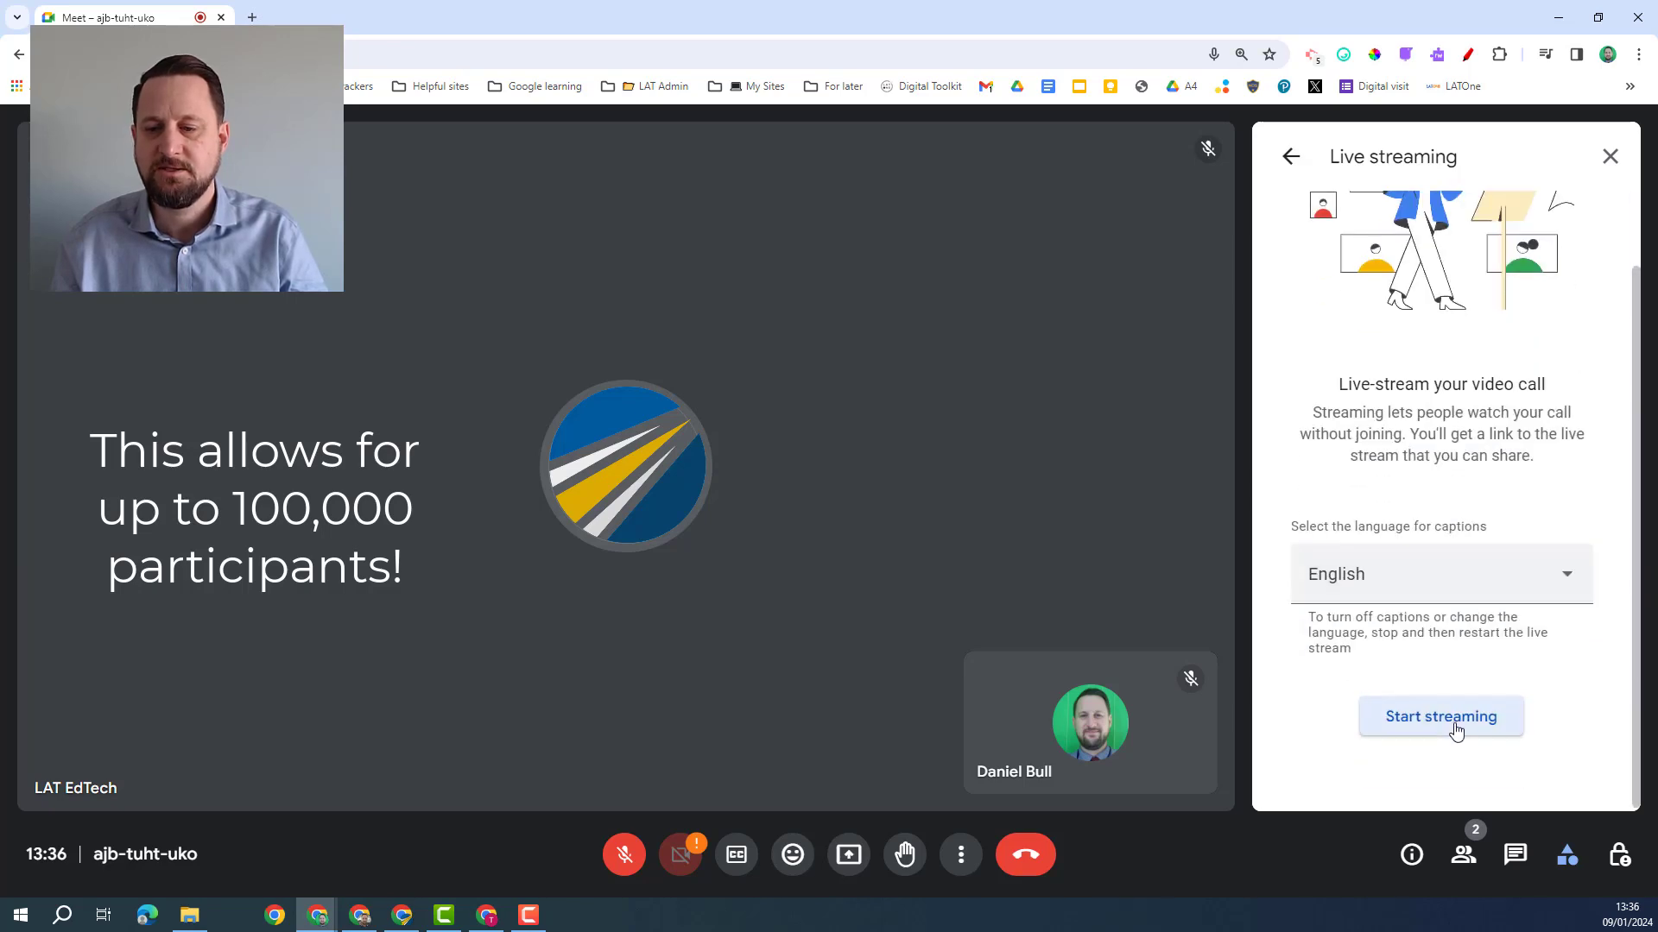
{"action": "left_click", "coordinate": [1457, 730]}
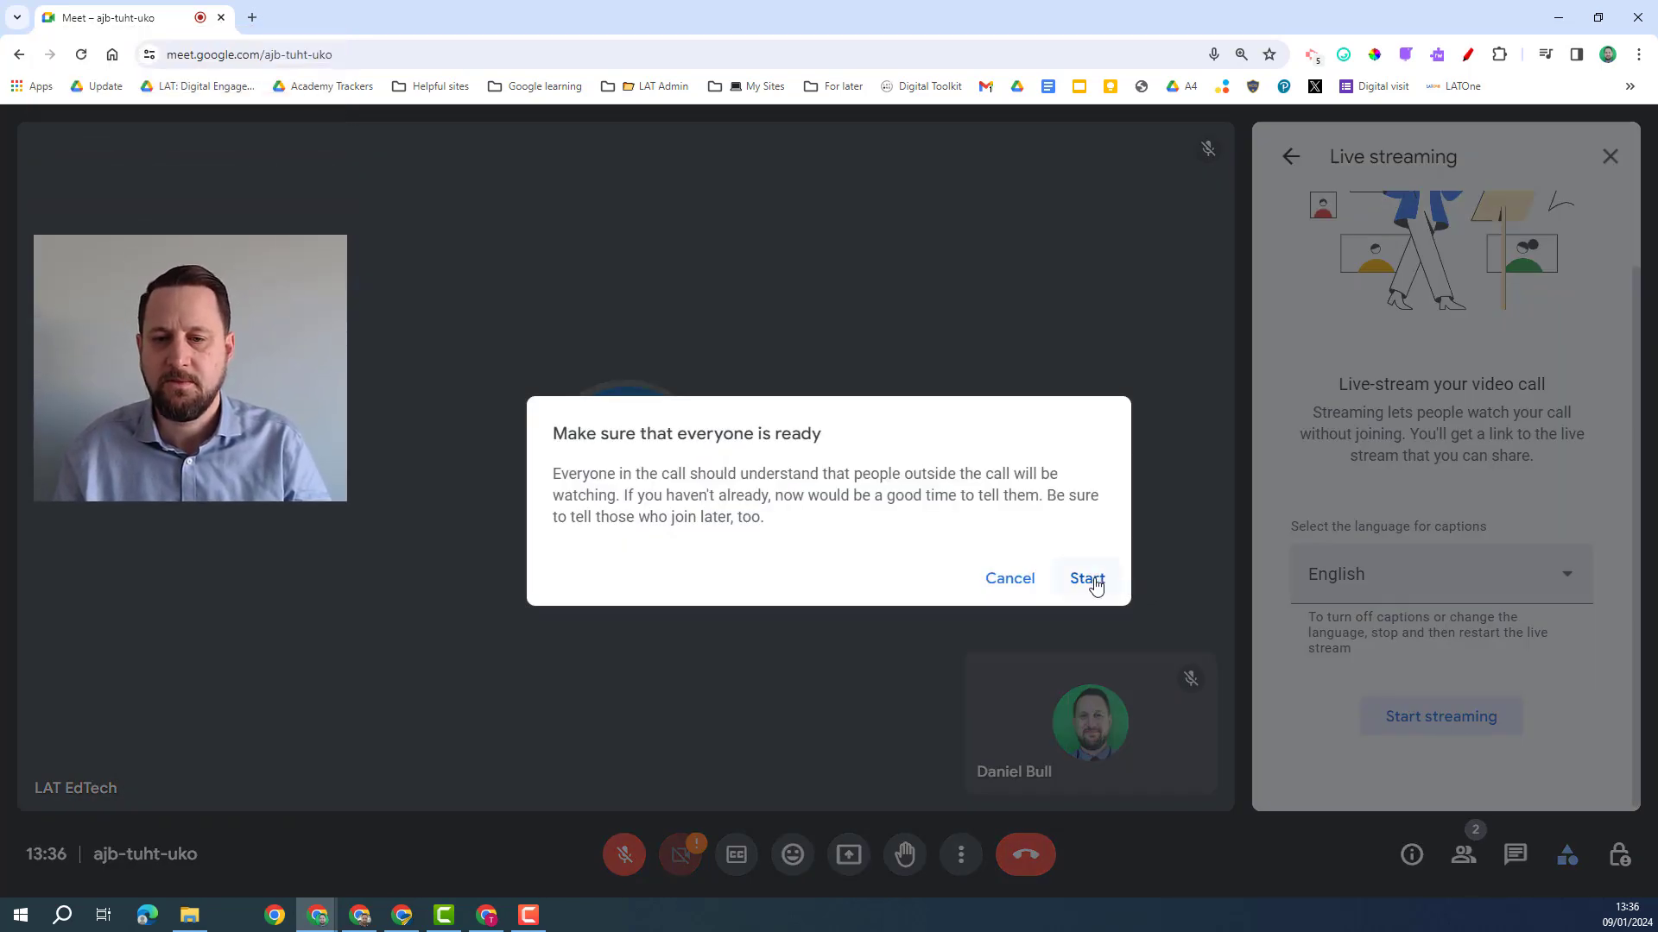
{"action": "left_click", "coordinate": [1090, 580]}
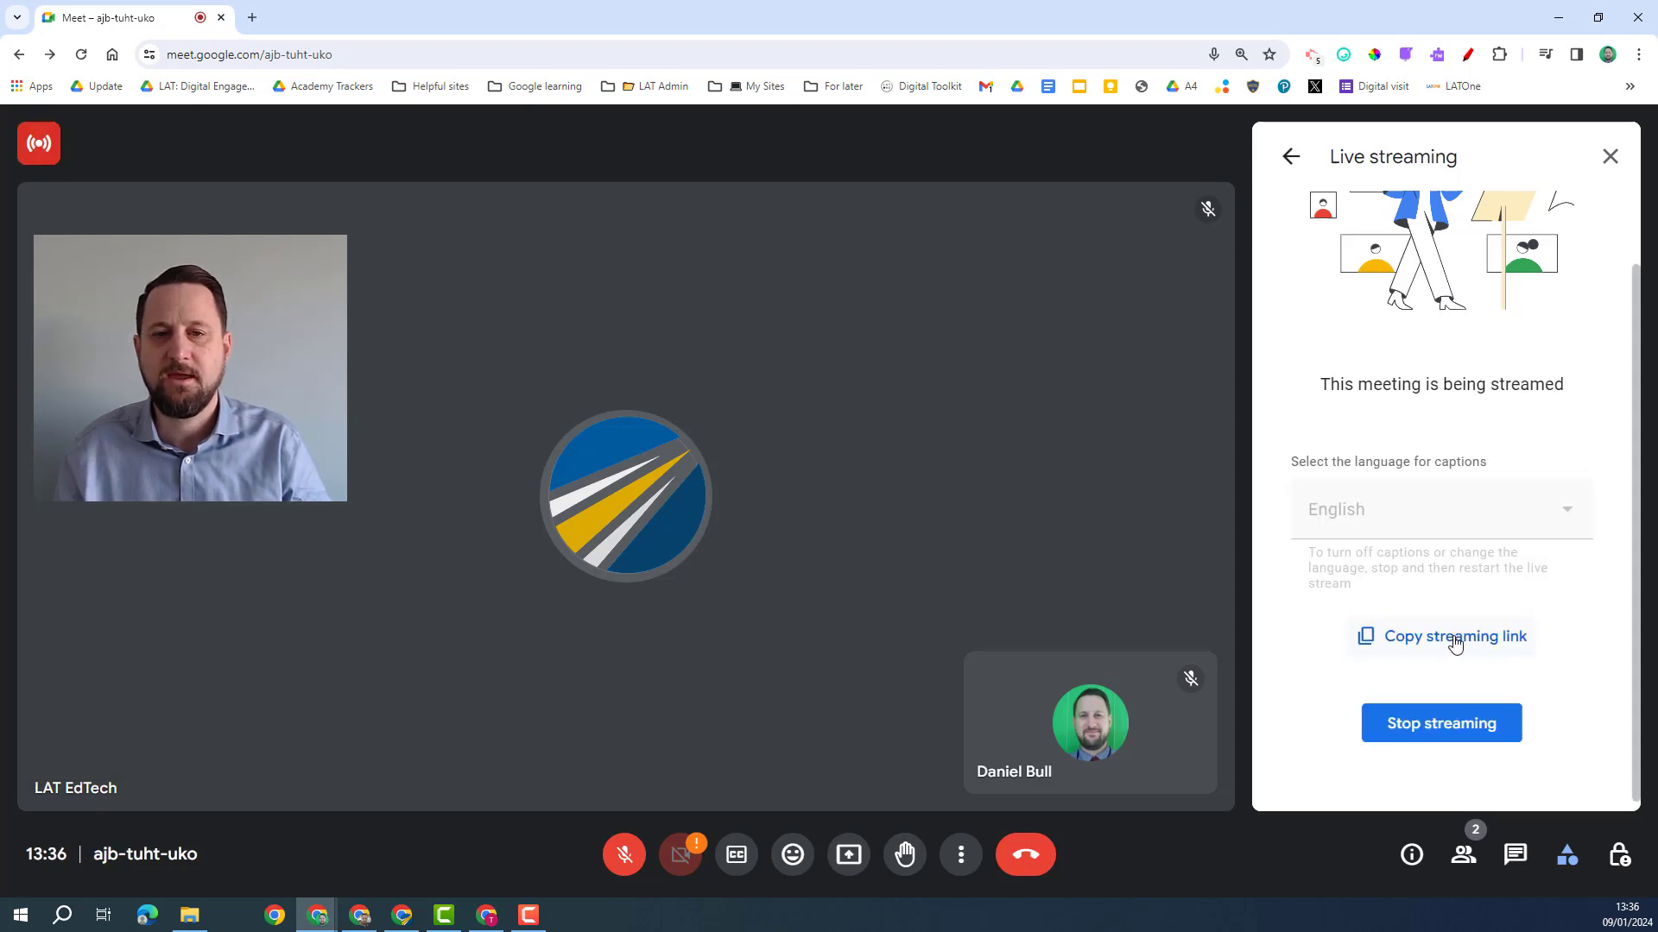
{"action": "left_click", "coordinate": [1430, 649]}
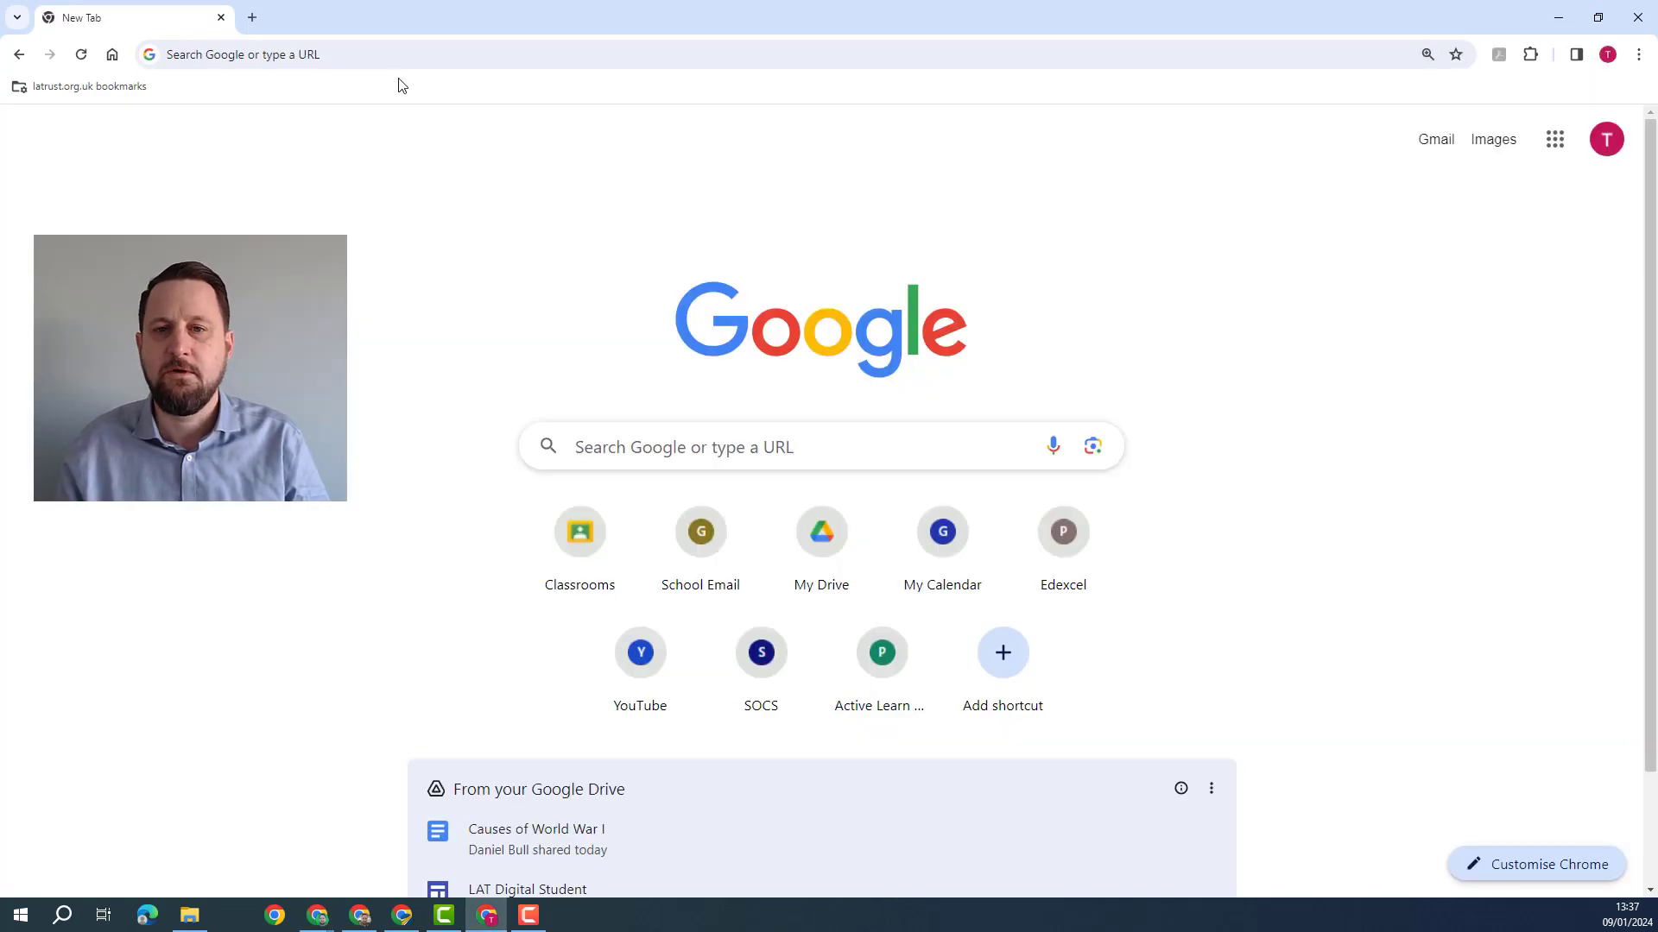
- Paste the copied stream link into the address bar and play the live broadcast
{"action": "left_click", "coordinate": [284, 57]}
{"action": "key", "text": "ctrl+v"}
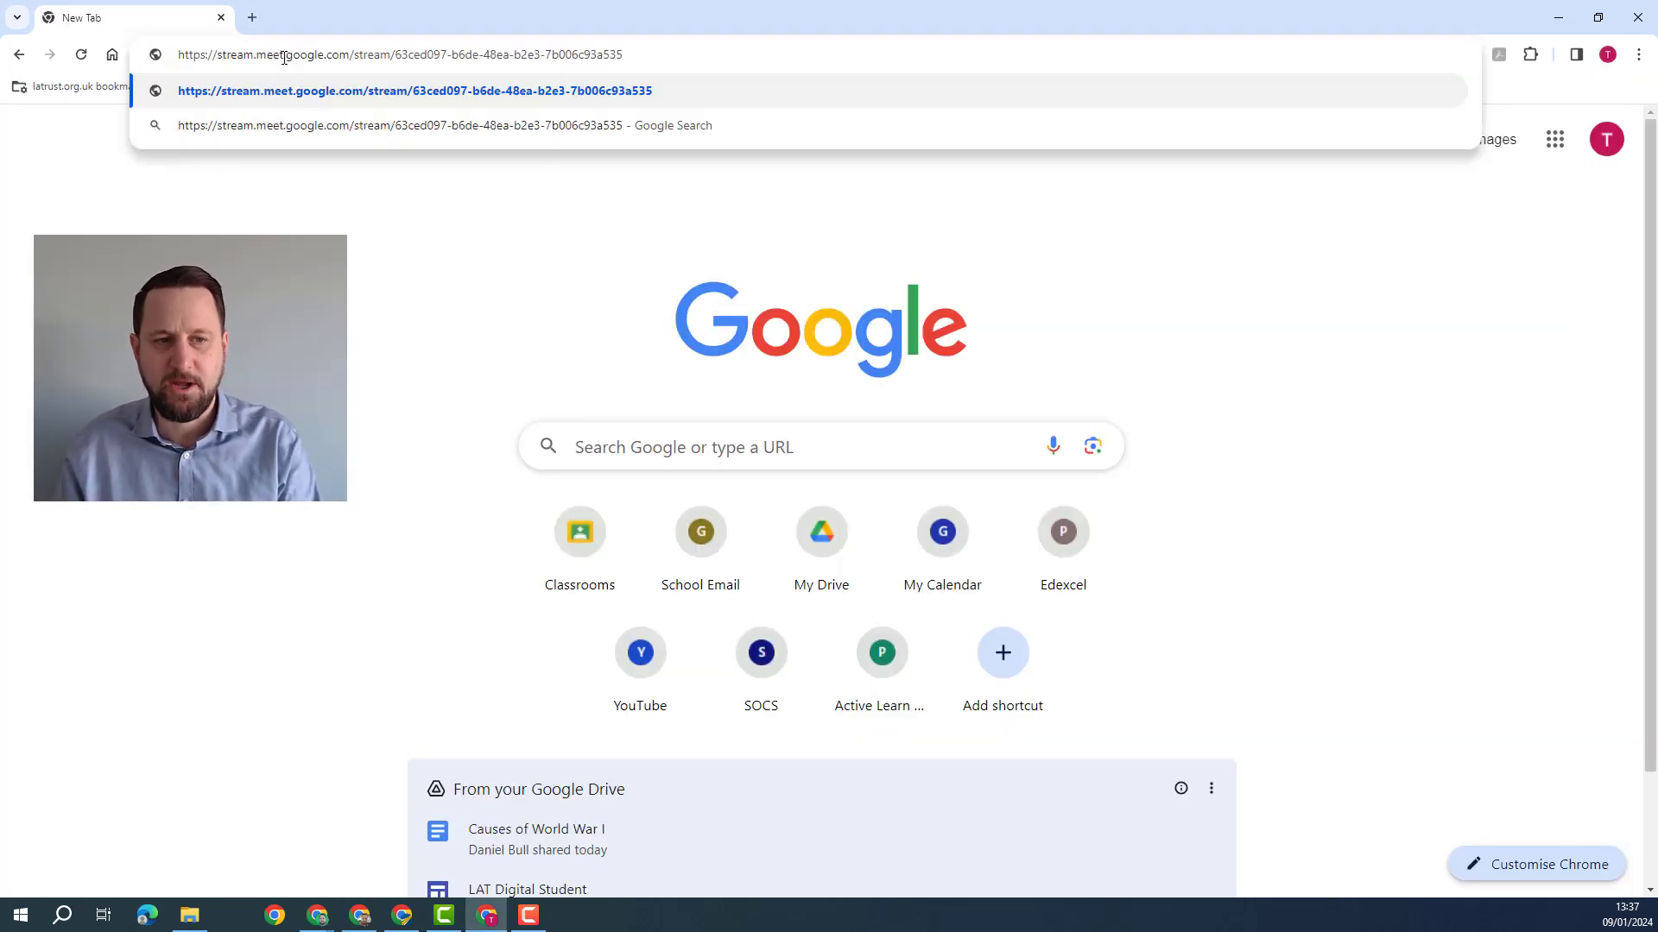
{"action": "key", "text": "Return"}
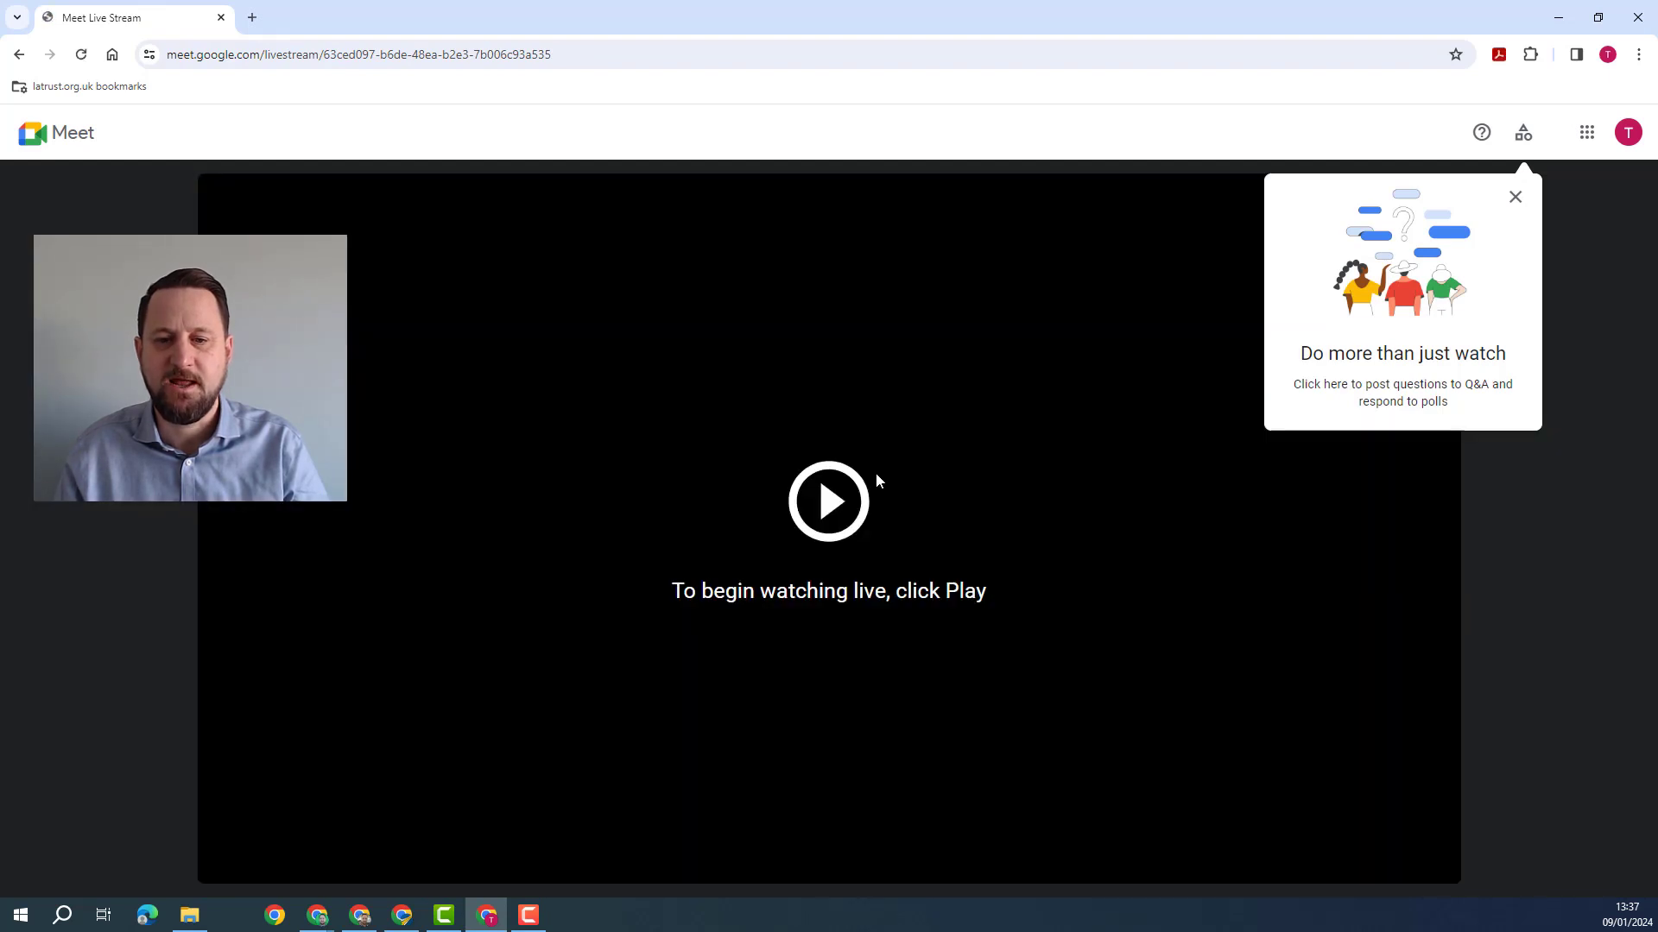
{"action": "left_click", "coordinate": [825, 504]}
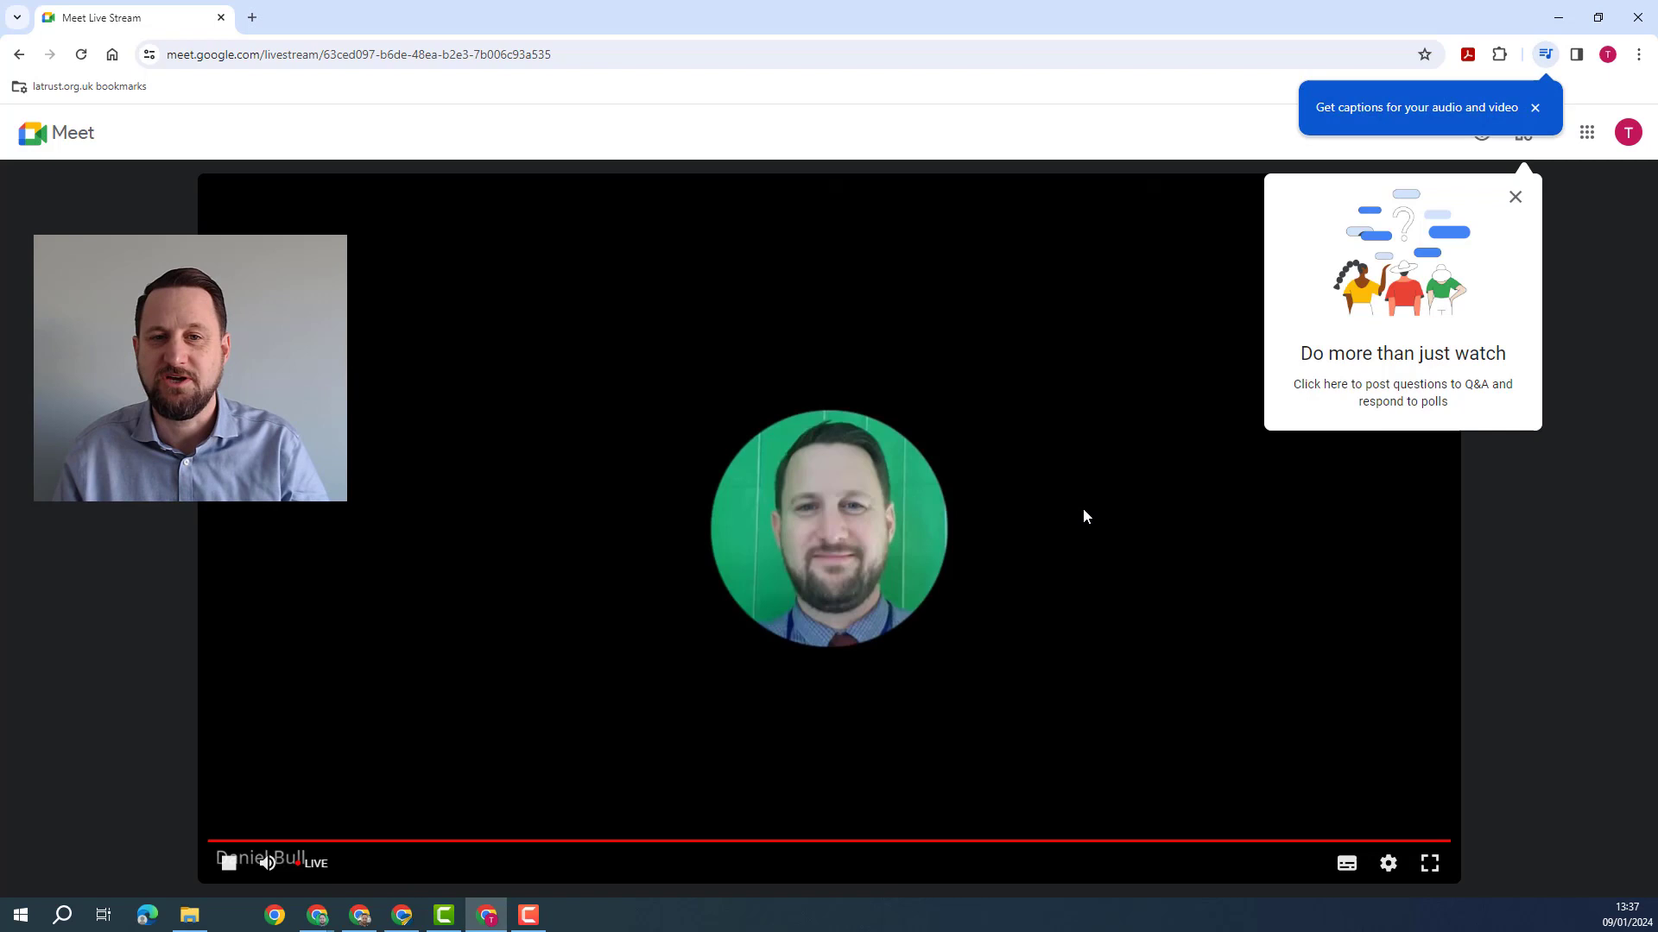
- Close the stream viewer, stop the live stream with confirmation, and close the Live streaming panel
{"action": "left_click", "coordinate": [1637, 18]}
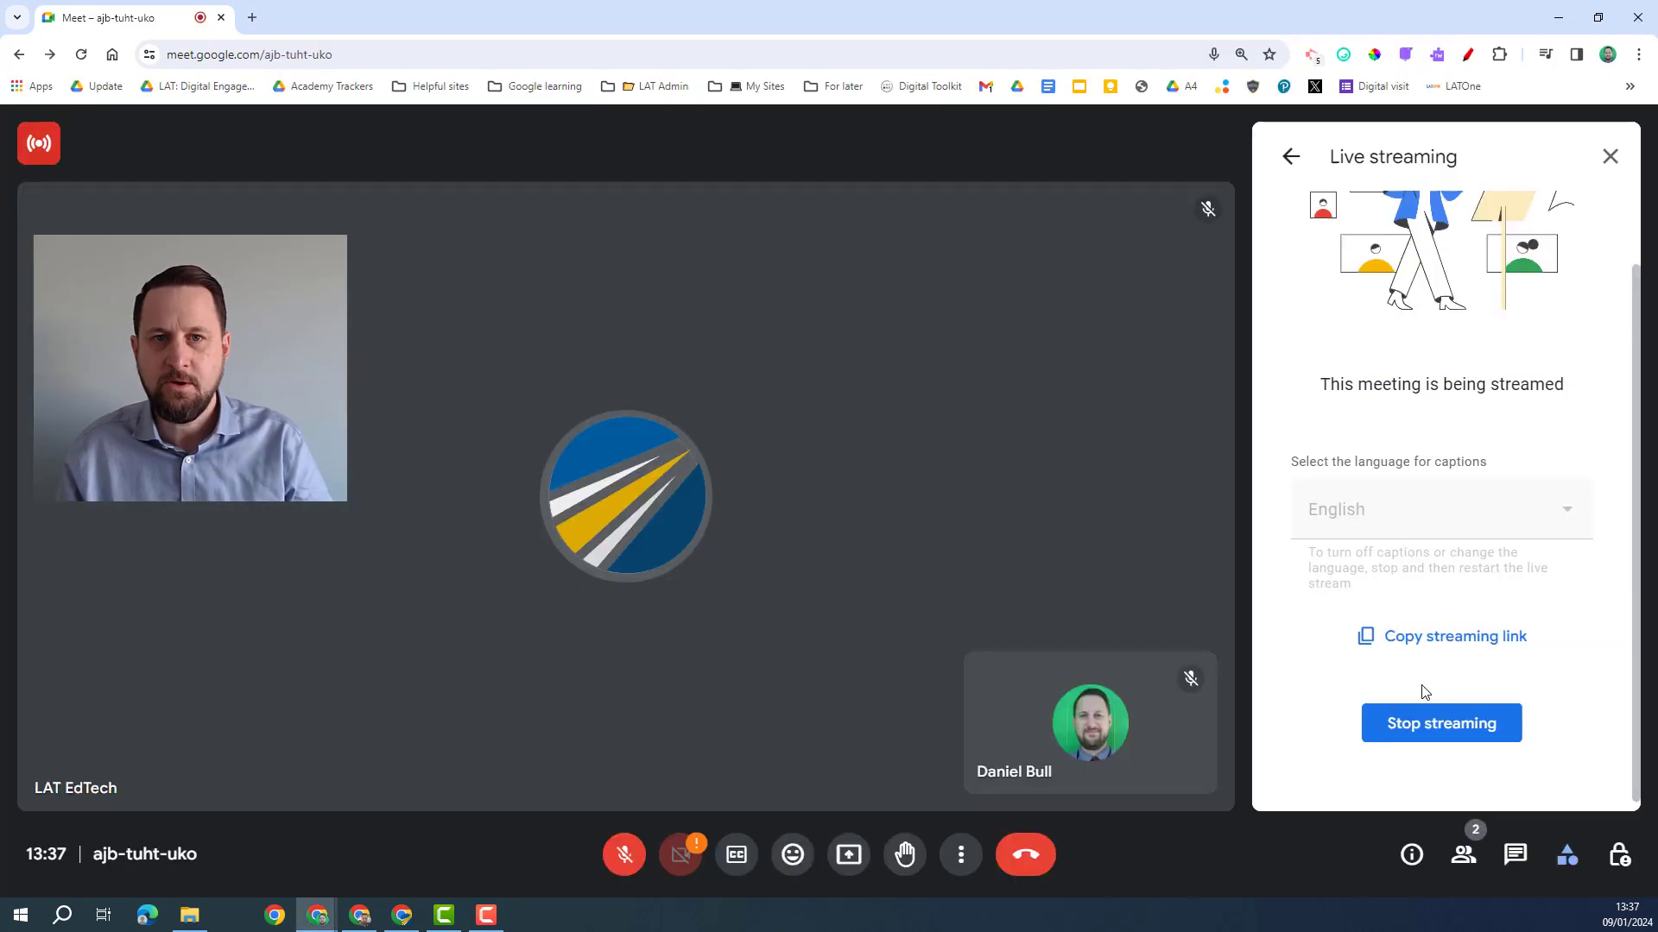
{"action": "left_click", "coordinate": [1427, 722]}
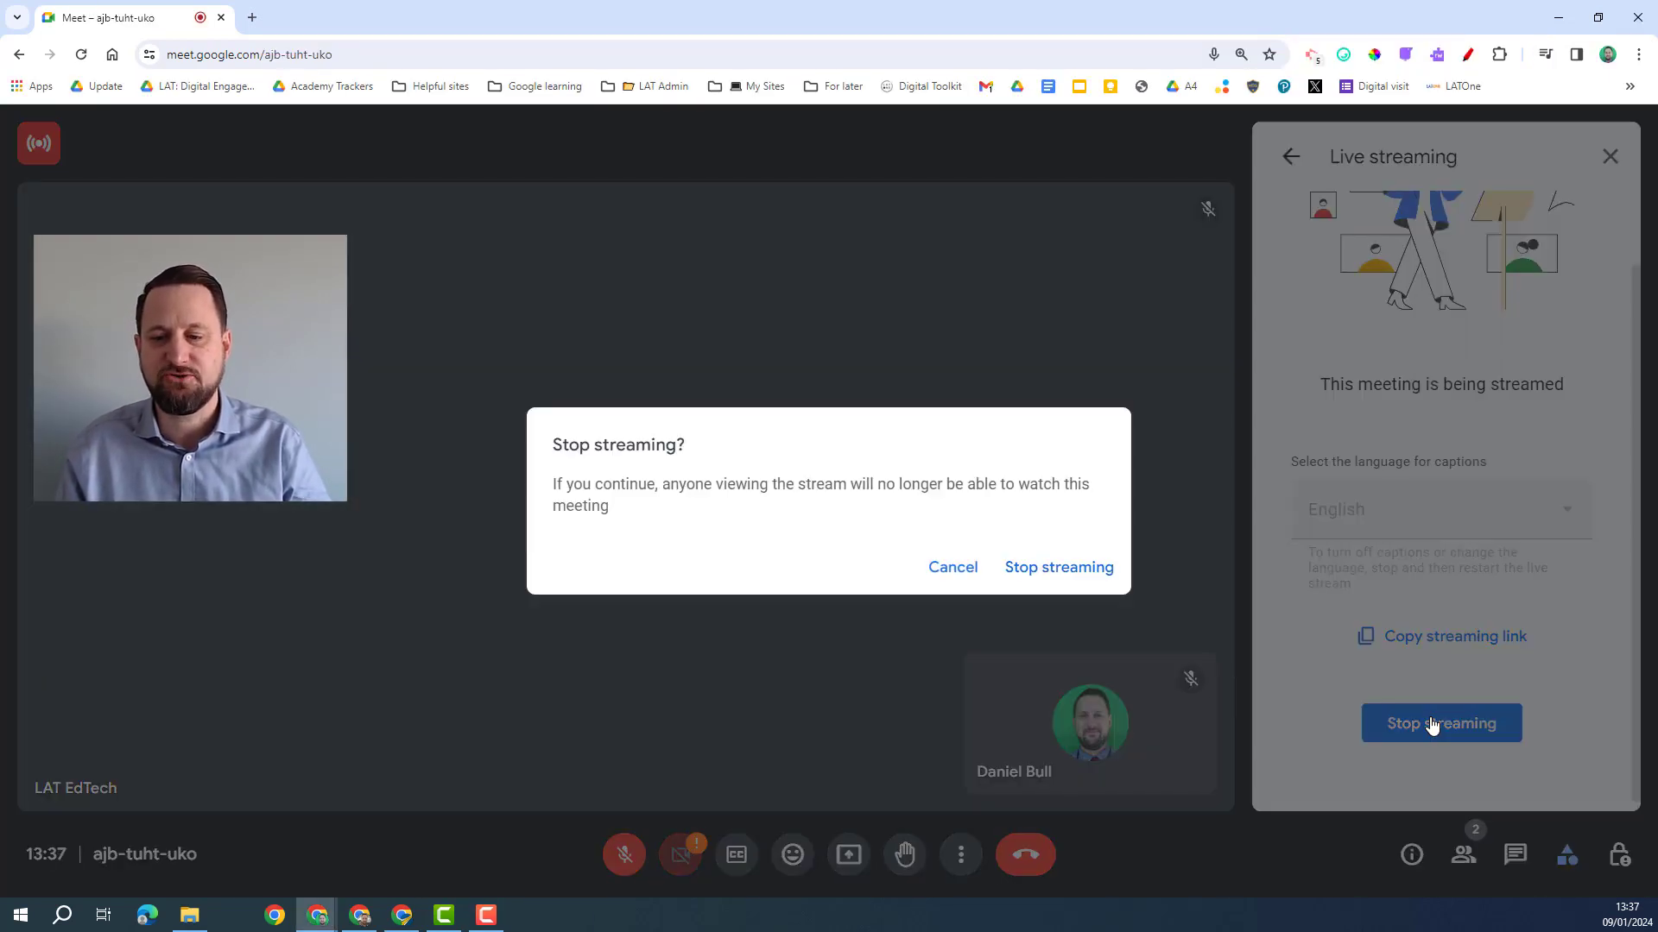
{"action": "left_click", "coordinate": [1019, 569]}
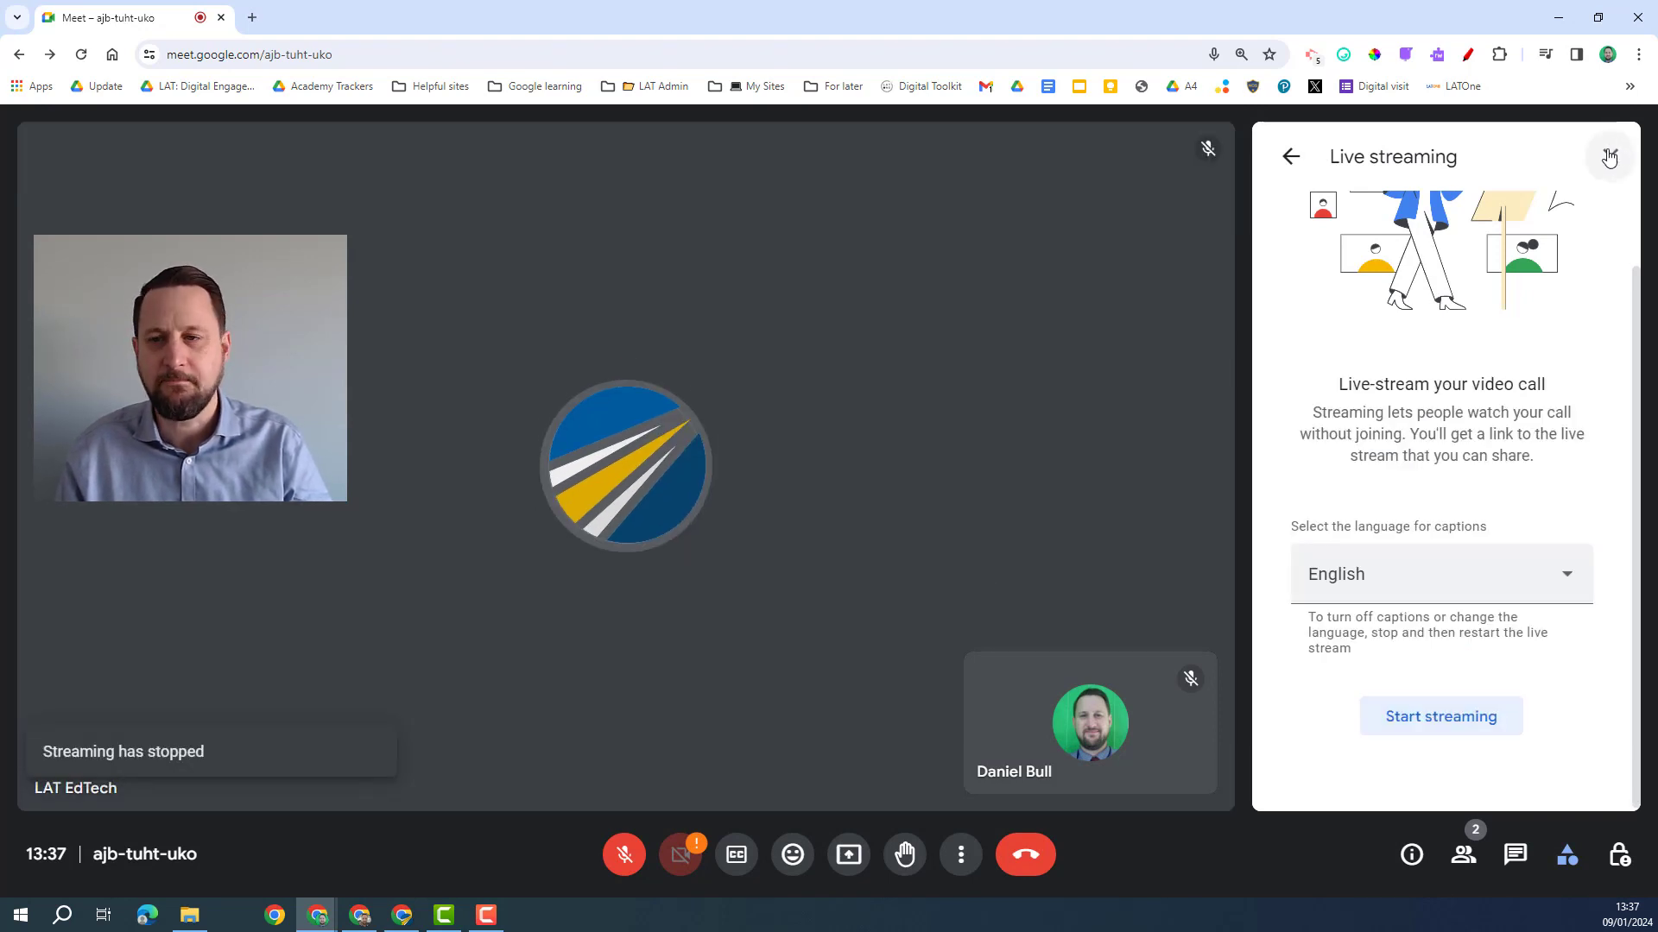
{"action": "left_click", "coordinate": [1610, 156]}
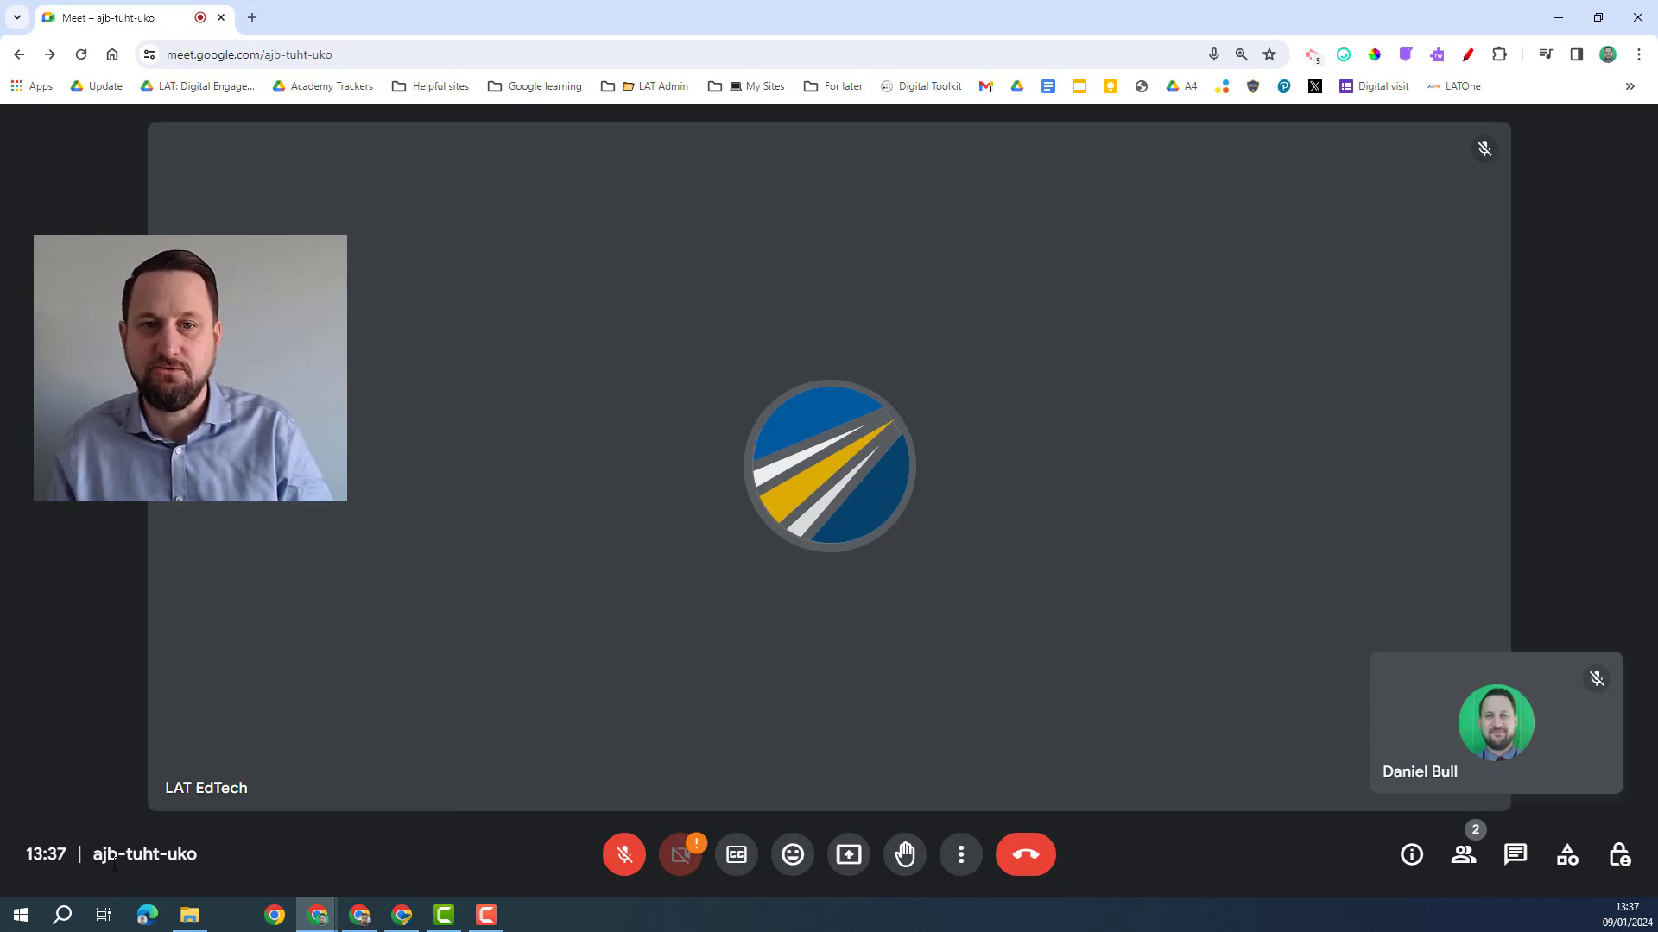
{"action": "left_click", "coordinate": [1411, 855]}
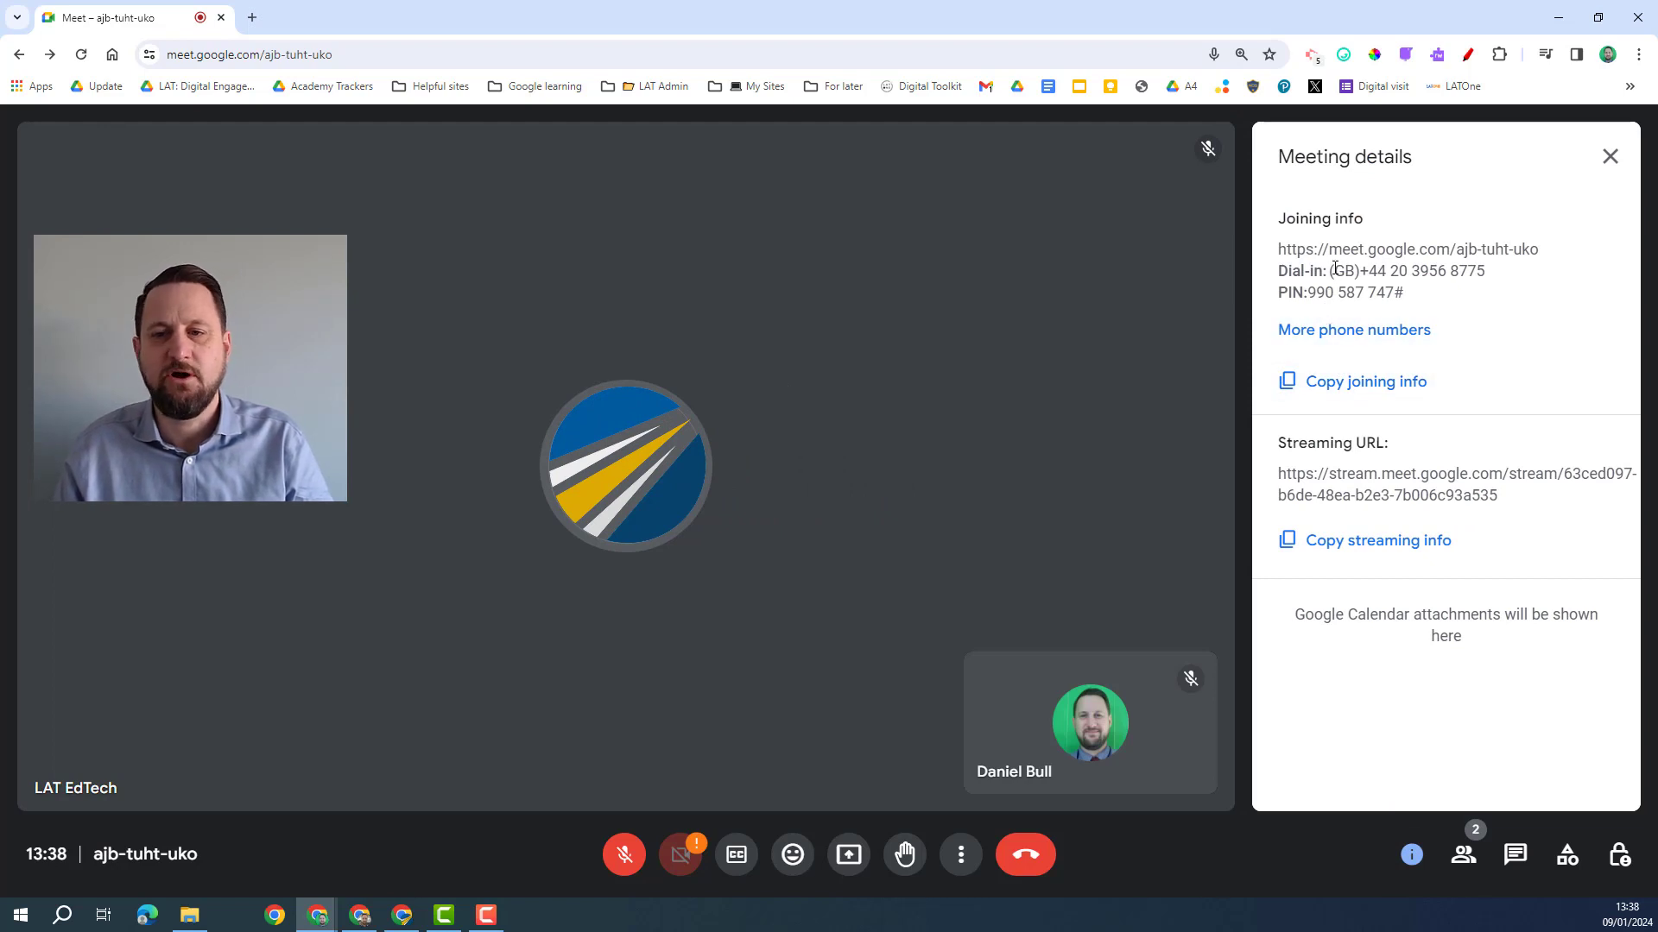
{"action": "left_click_drag", "start_coordinate": [1335, 270], "coordinate": [1510, 274]}
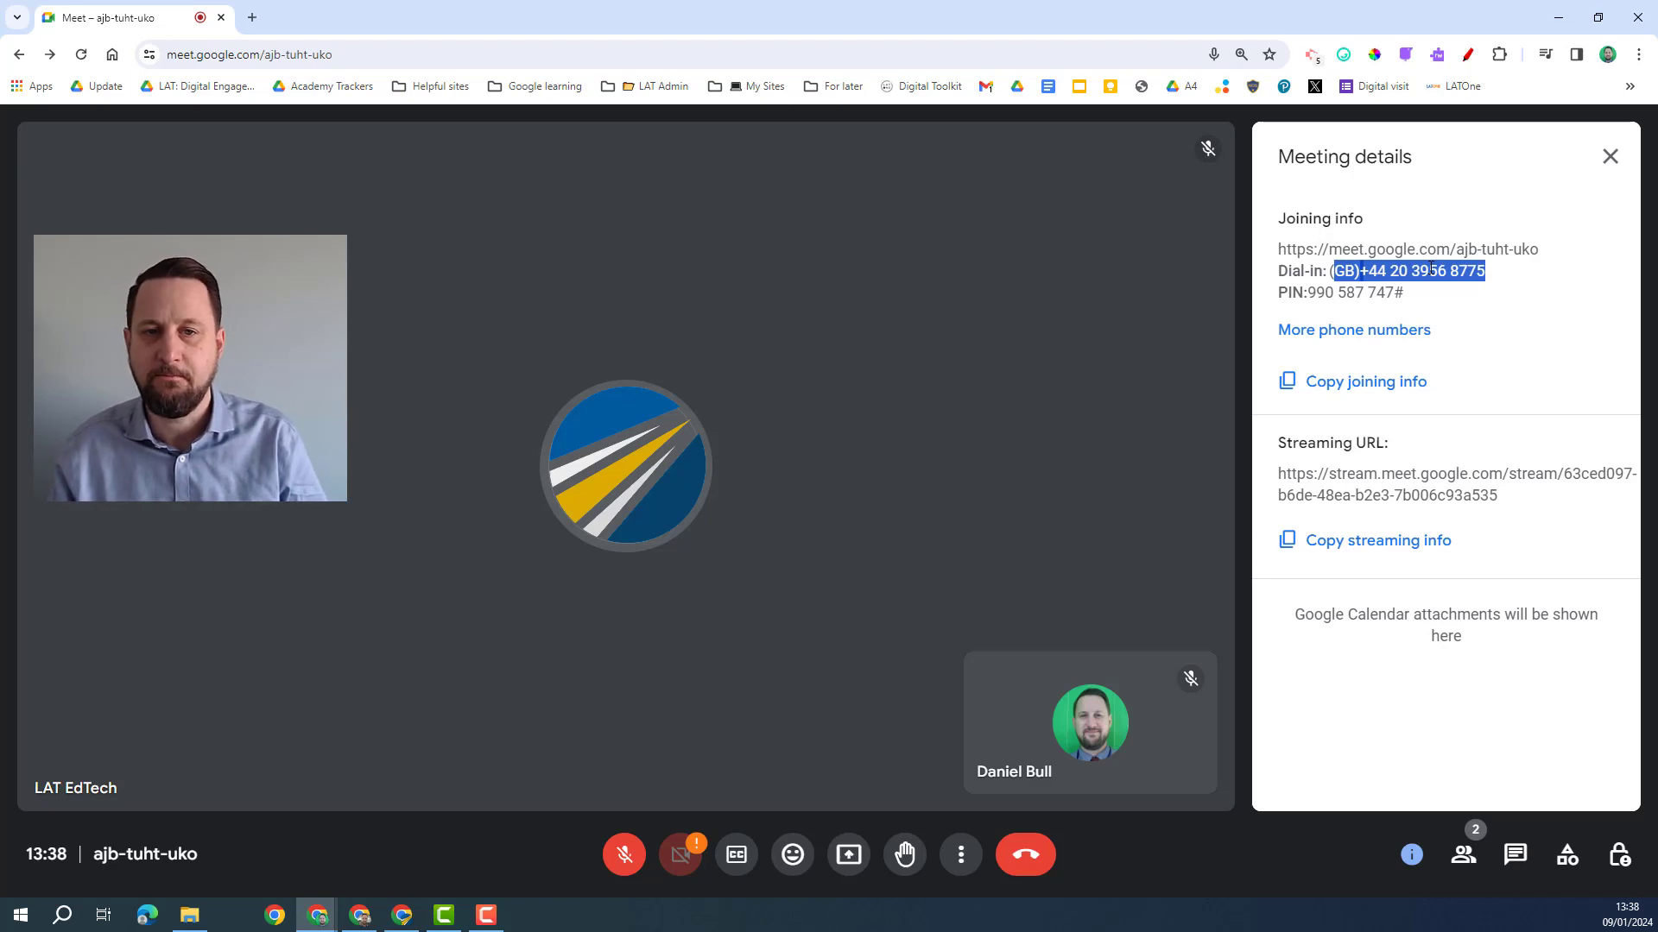
{"action": "key", "text": "Escape"}
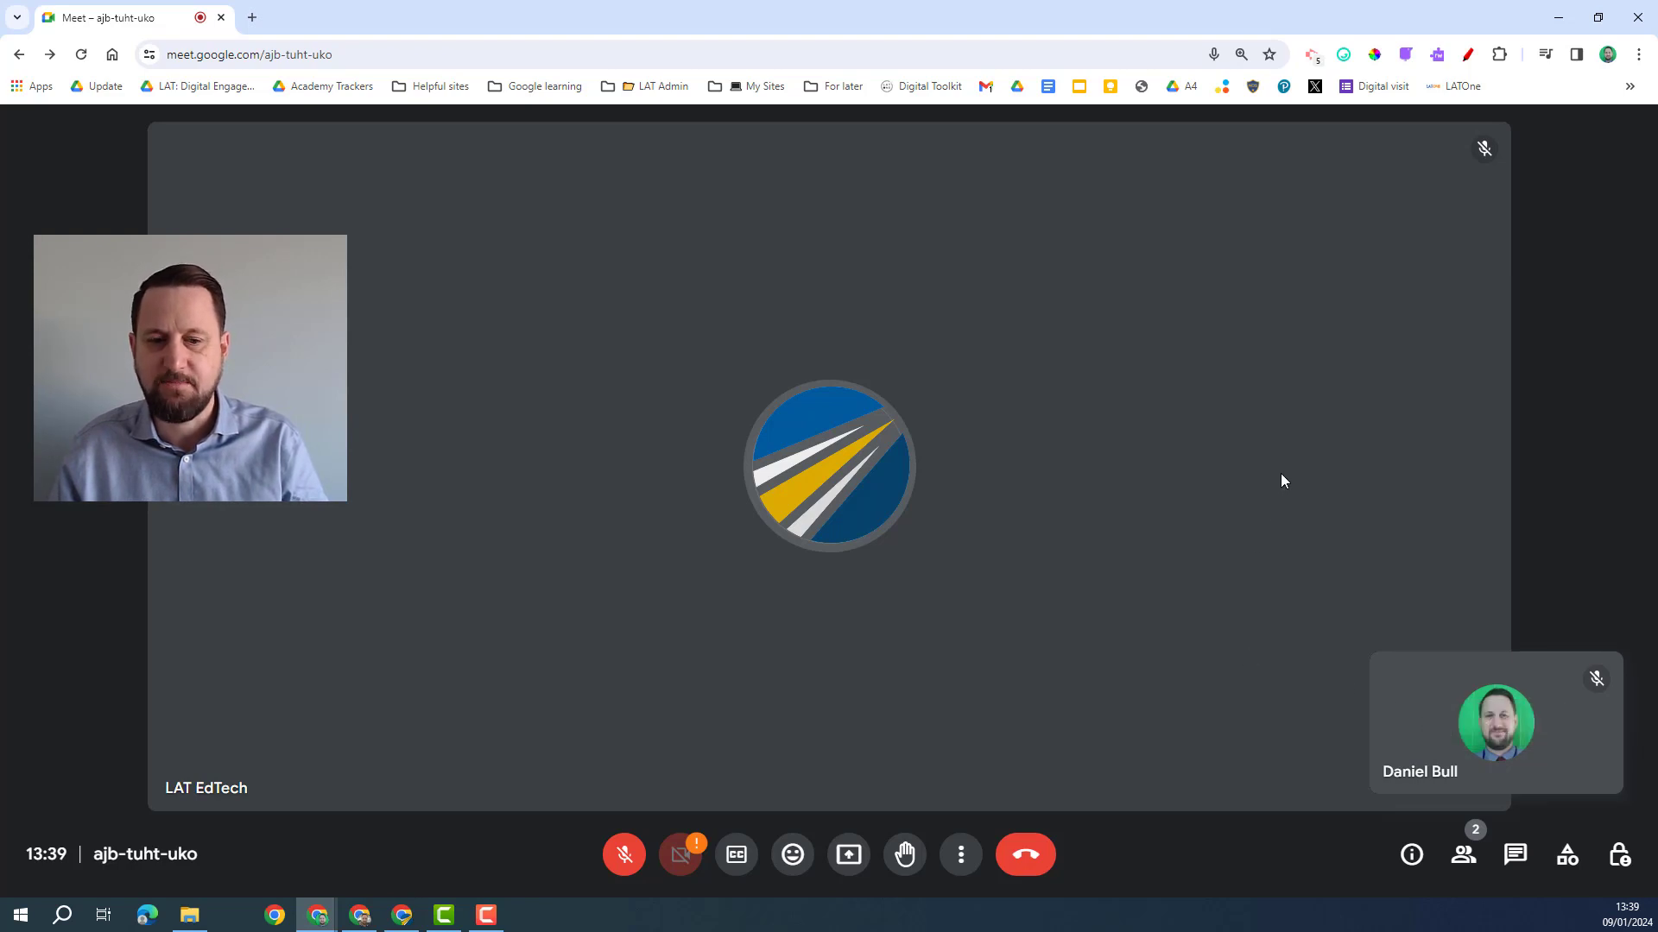
- From the People list, ask to pair your tile with LAT EdTech, then close the list
{"action": "left_click", "coordinate": [1463, 856]}
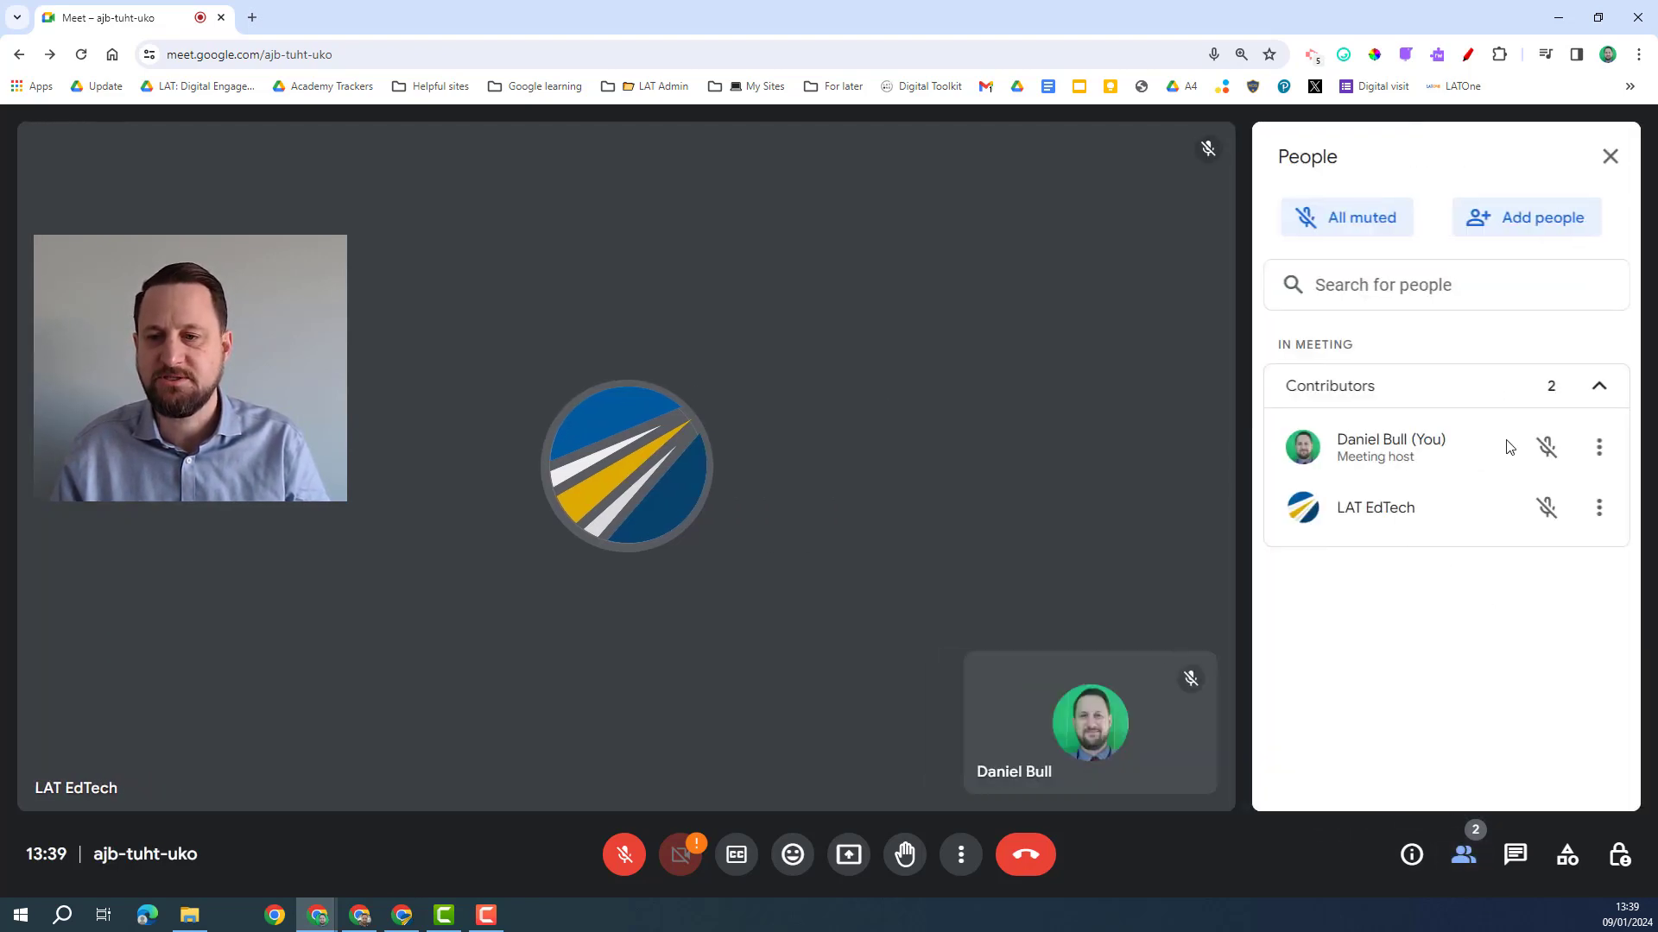
{"action": "left_click", "coordinate": [1597, 516]}
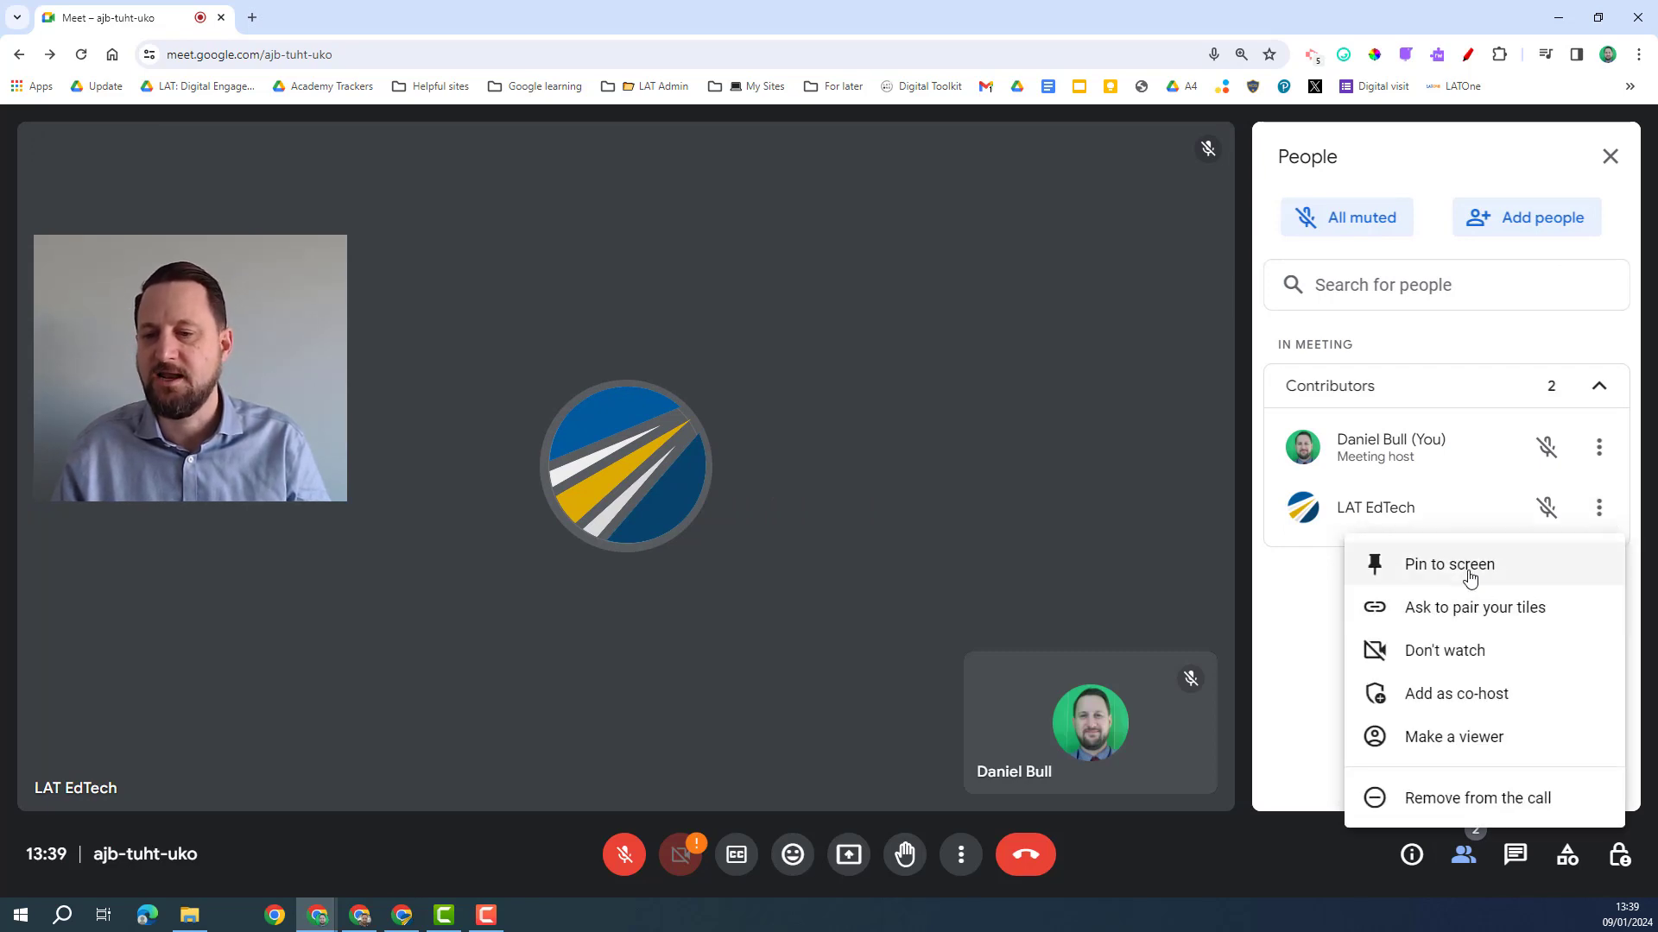
{"action": "left_click", "coordinate": [1465, 613]}
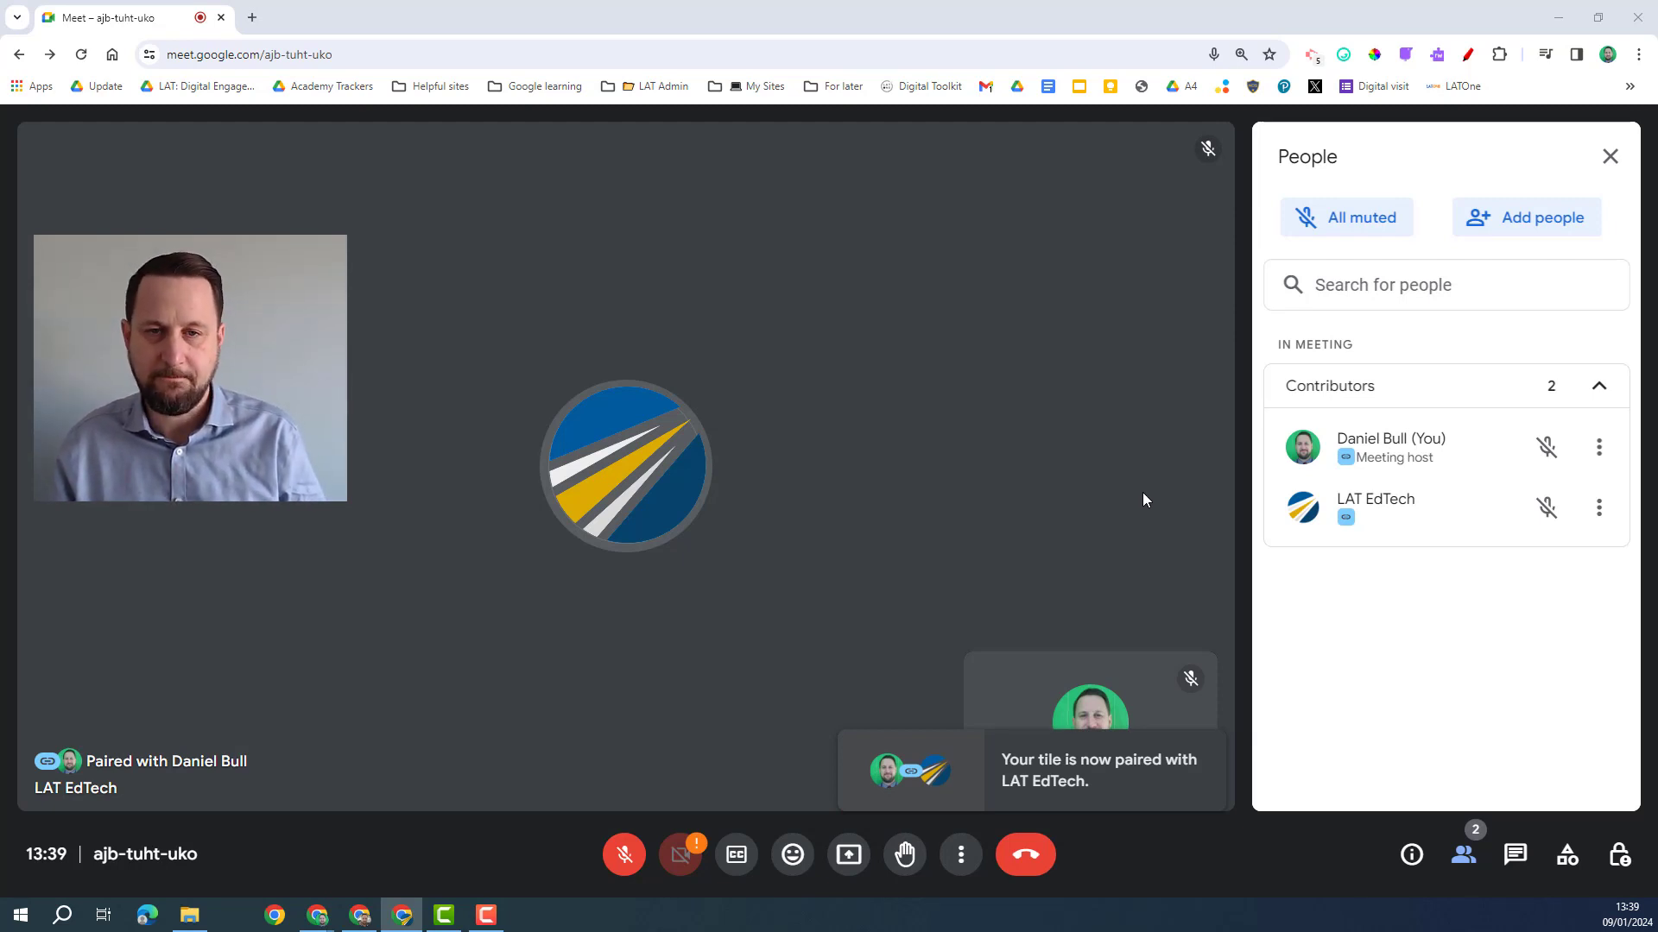
{"action": "key", "text": "ctrl+alt+p"}
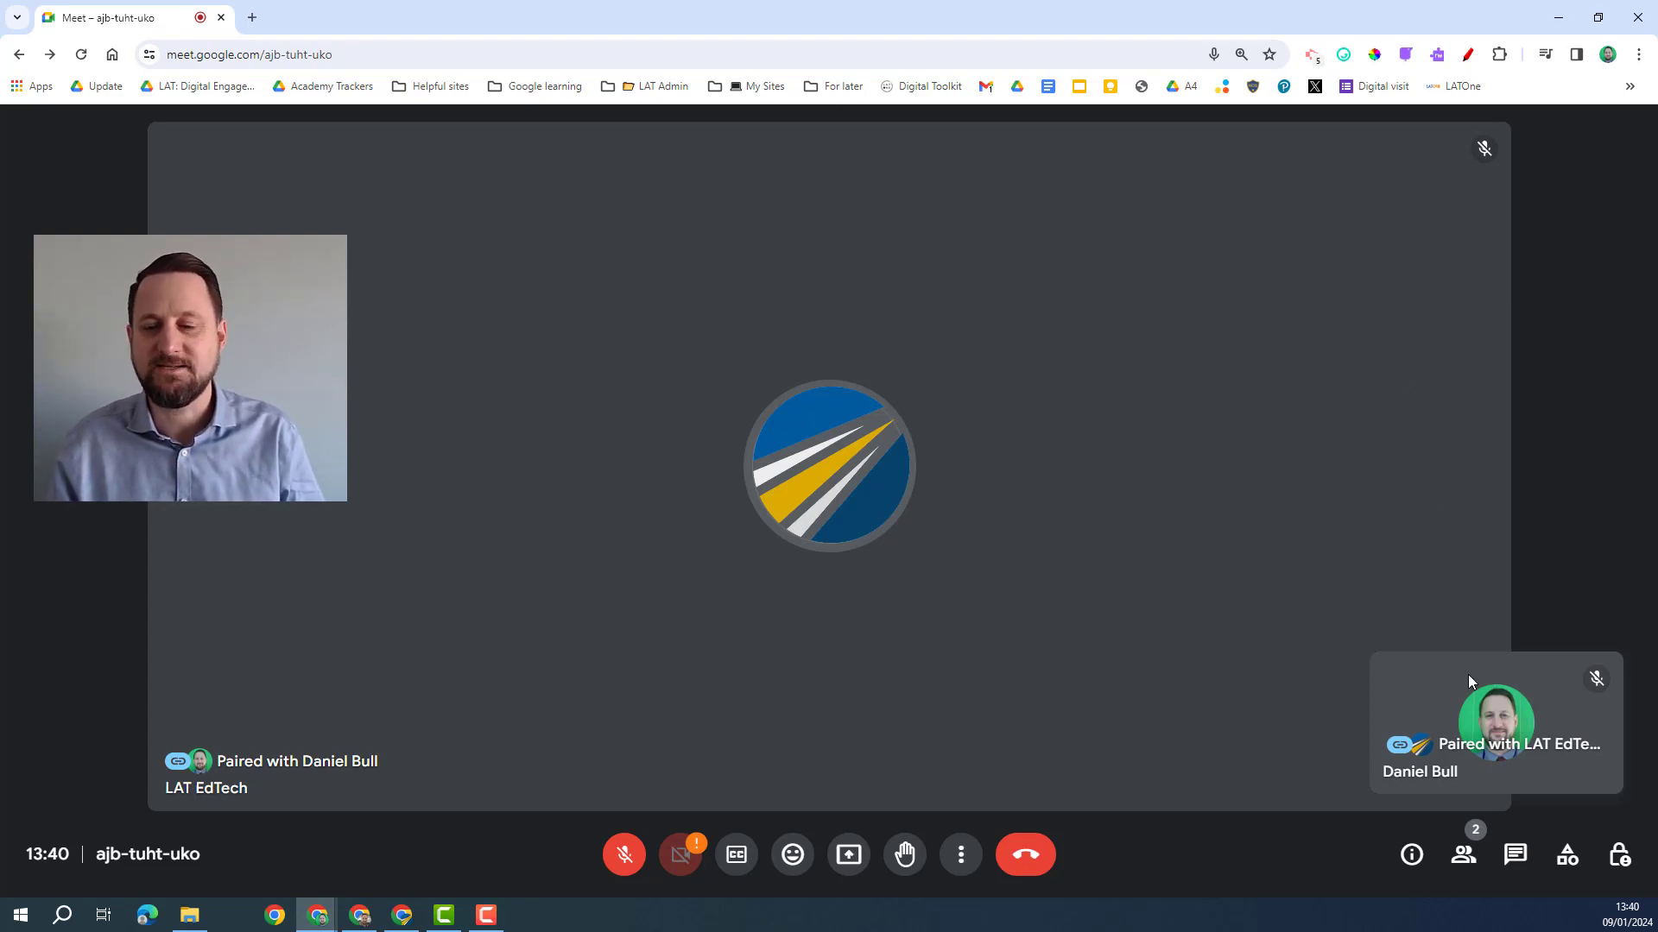
- Start transcribing the call from the Transcripts activity and confirm
{"action": "left_click", "coordinate": [1567, 859]}
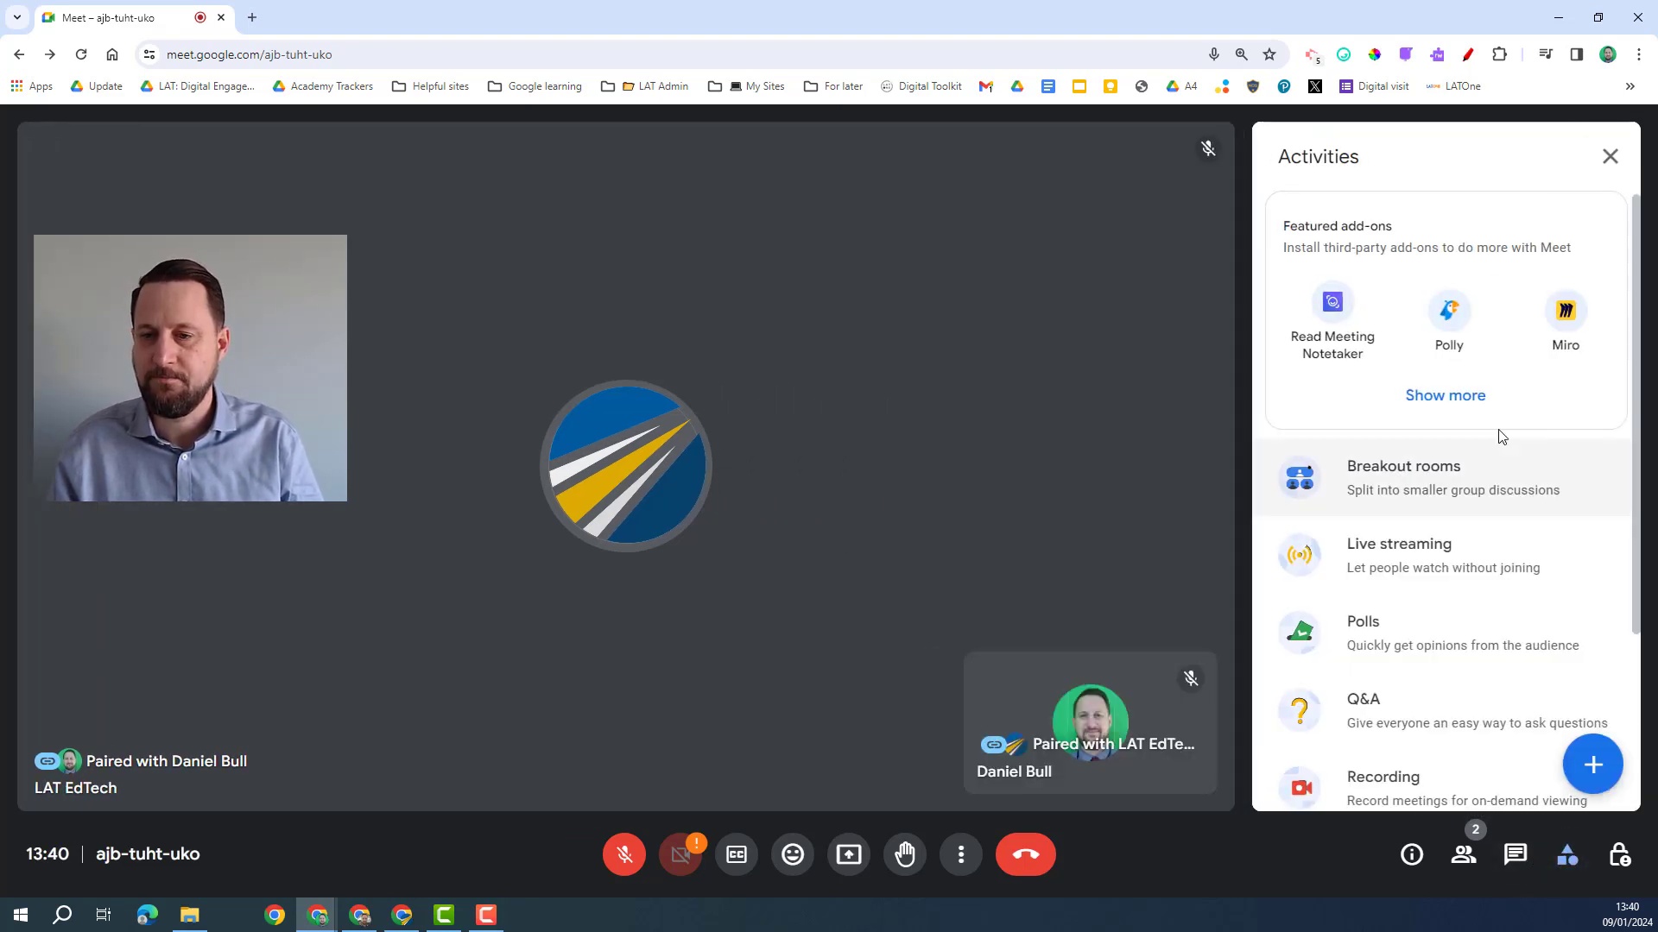
{"action": "scroll", "coordinate": [1461, 531], "scroll_direction": "down", "scroll_amount": 2}
{"action": "scroll", "coordinate": [1460, 531], "scroll_direction": "down", "scroll_amount": 2}
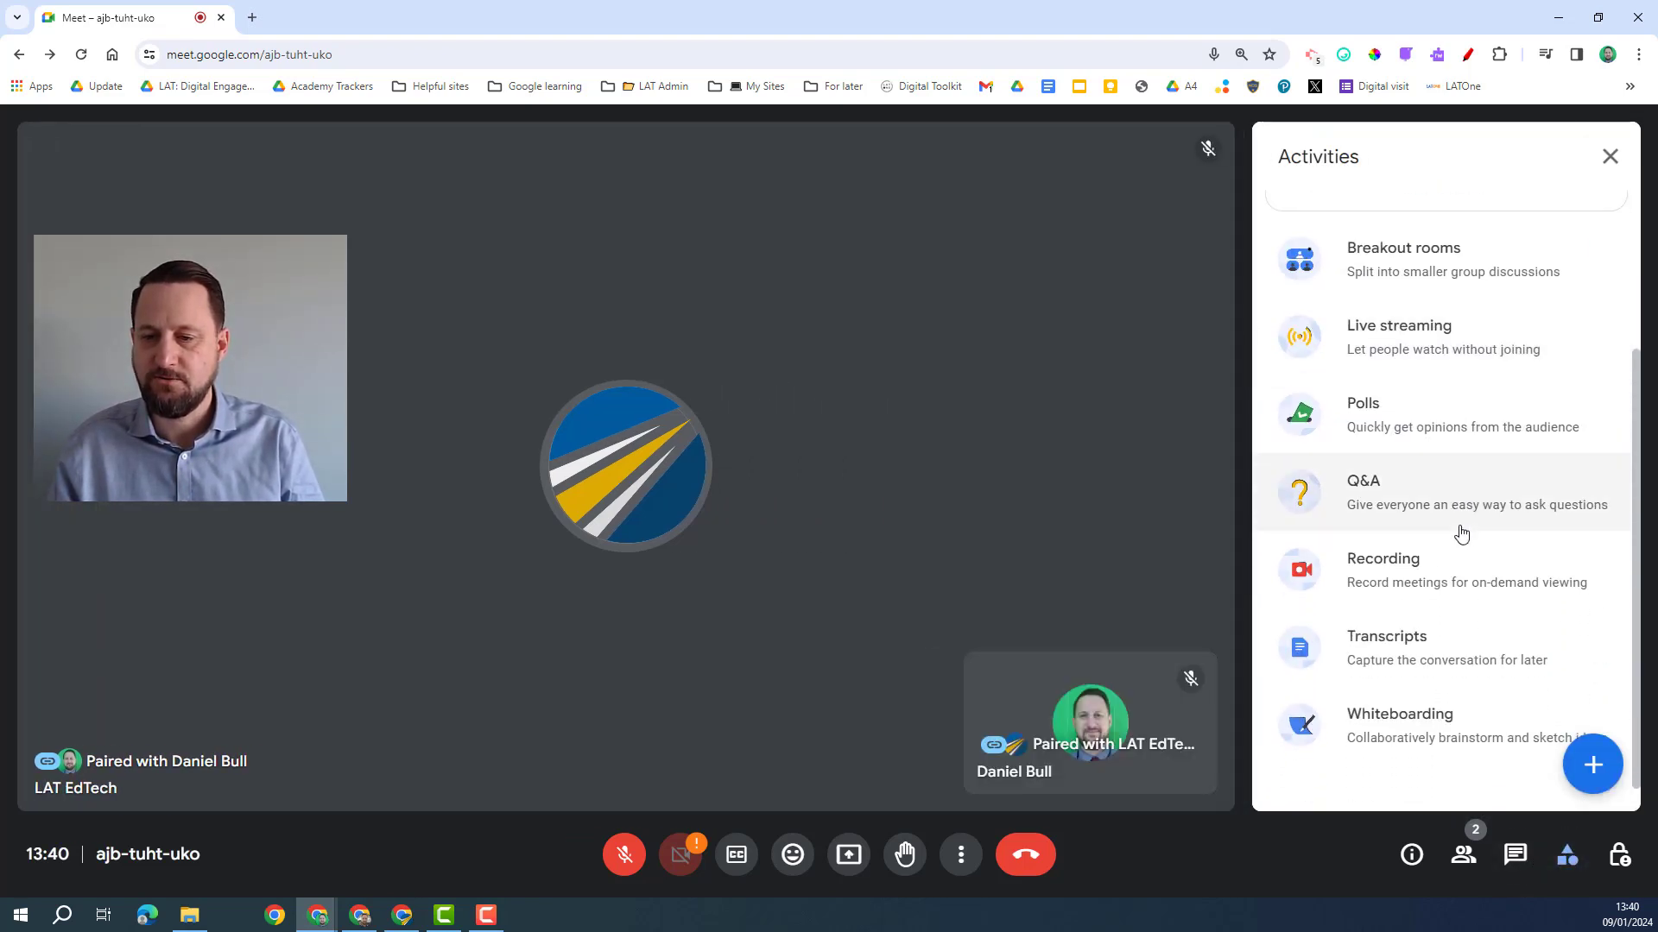
{"action": "left_click", "coordinate": [1428, 635]}
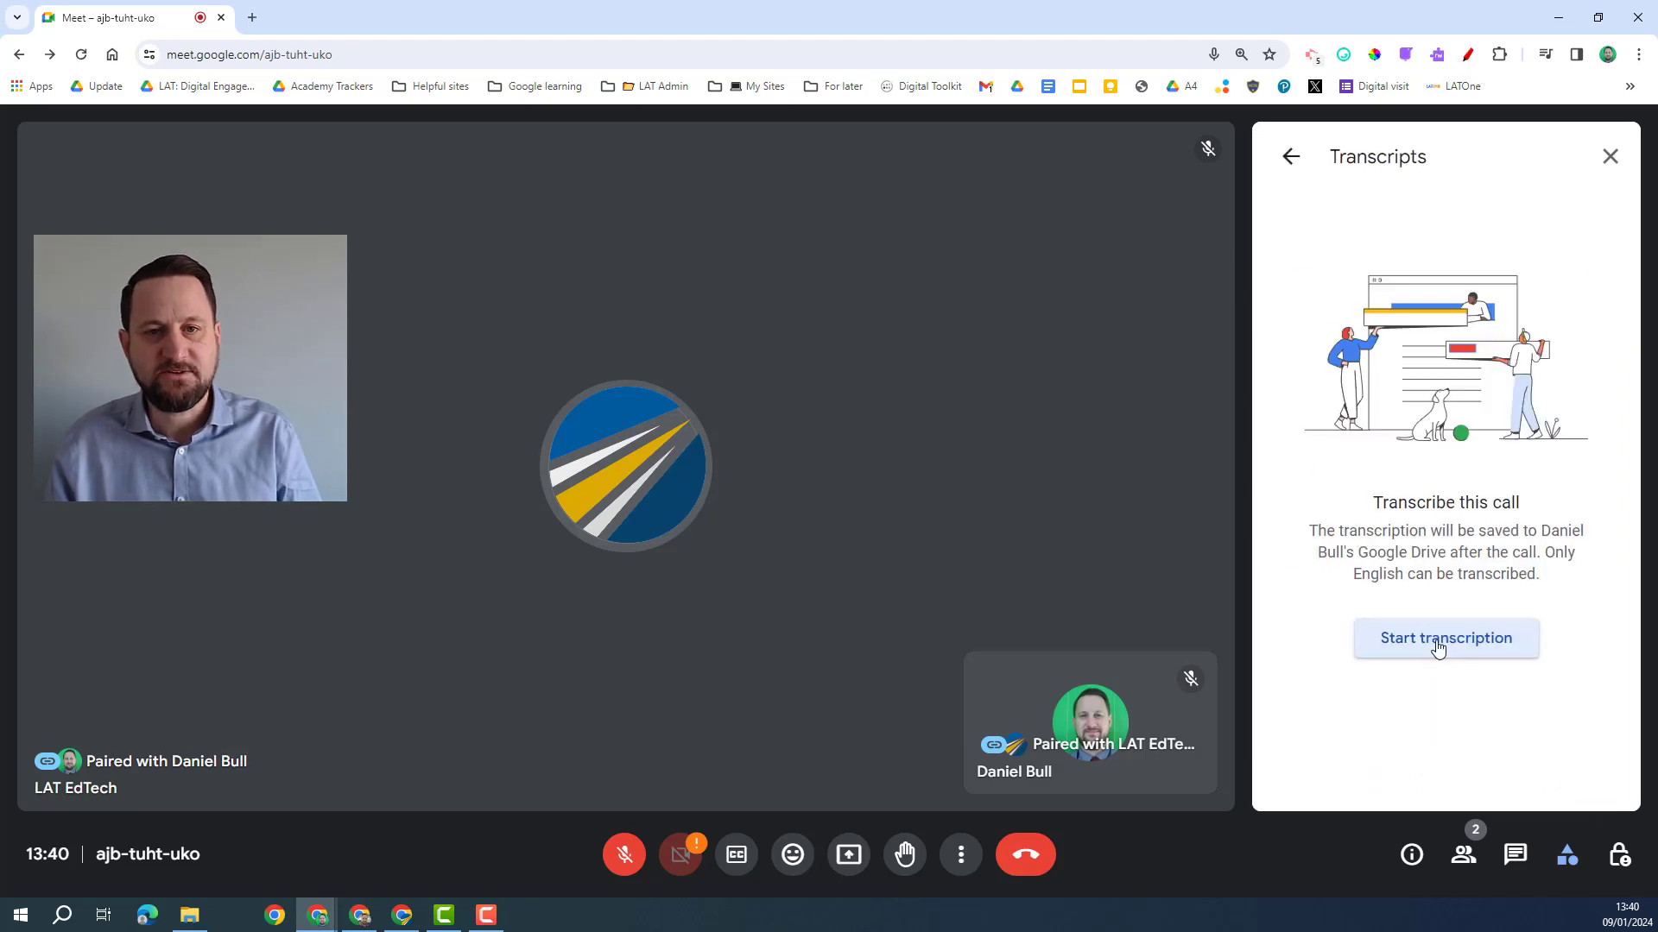
{"action": "left_click", "coordinate": [1438, 643]}
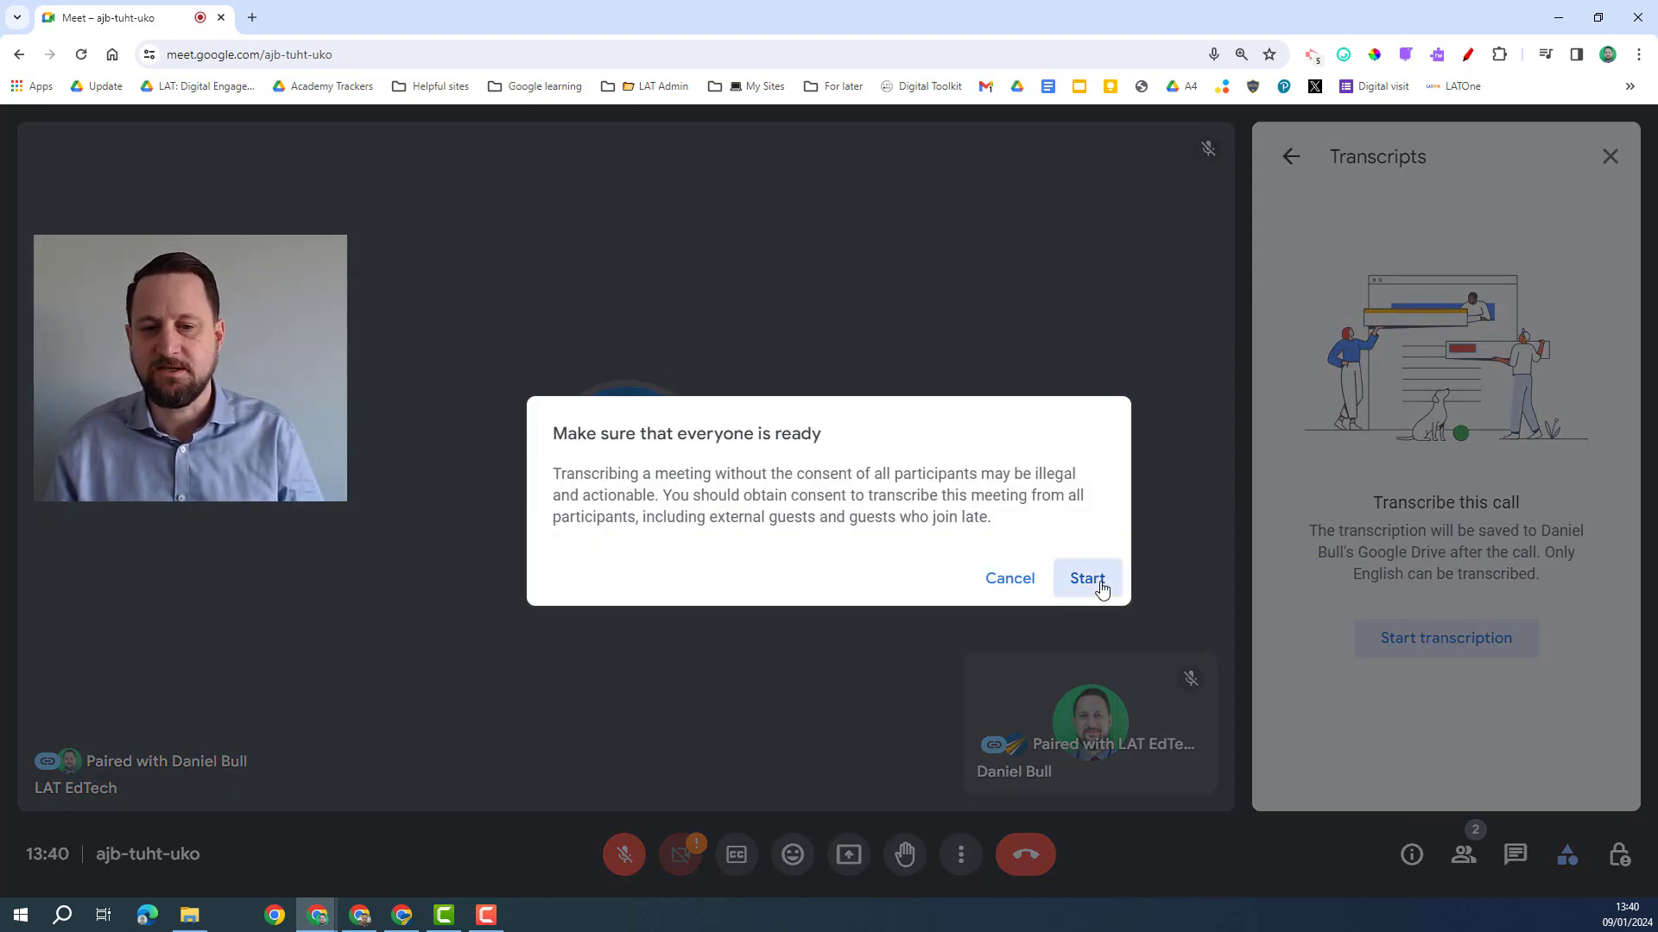
{"action": "left_click", "coordinate": [1094, 580]}
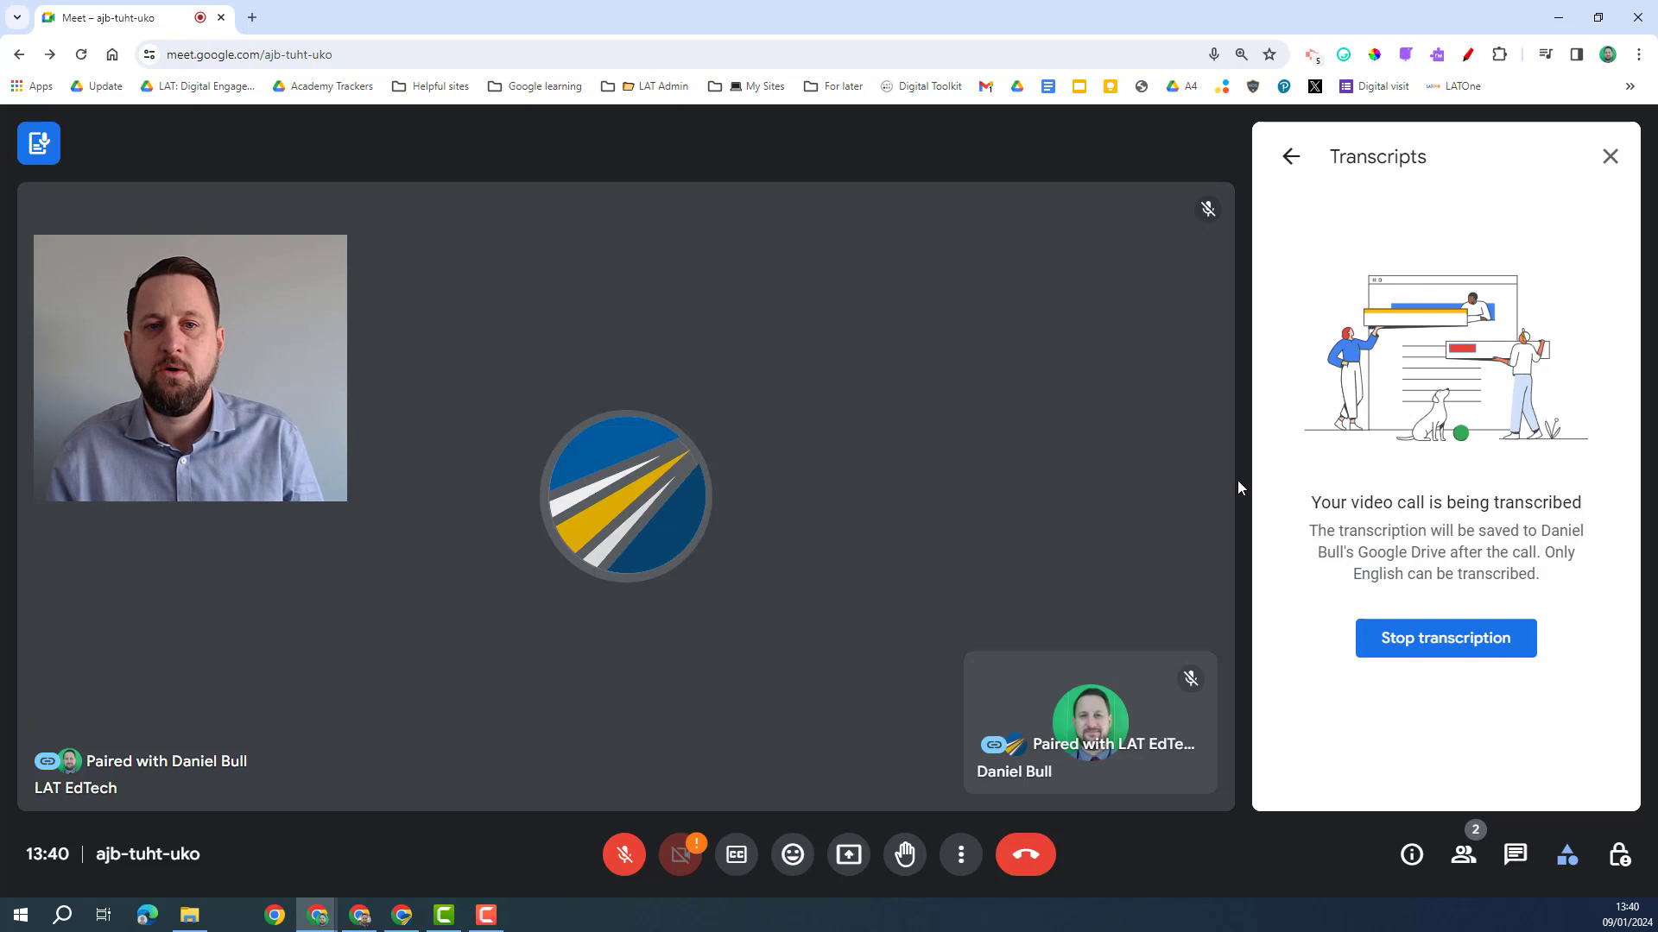
- Stop the transcription, confirm, and close the transcripts panel
{"action": "left_click", "coordinate": [1422, 647]}
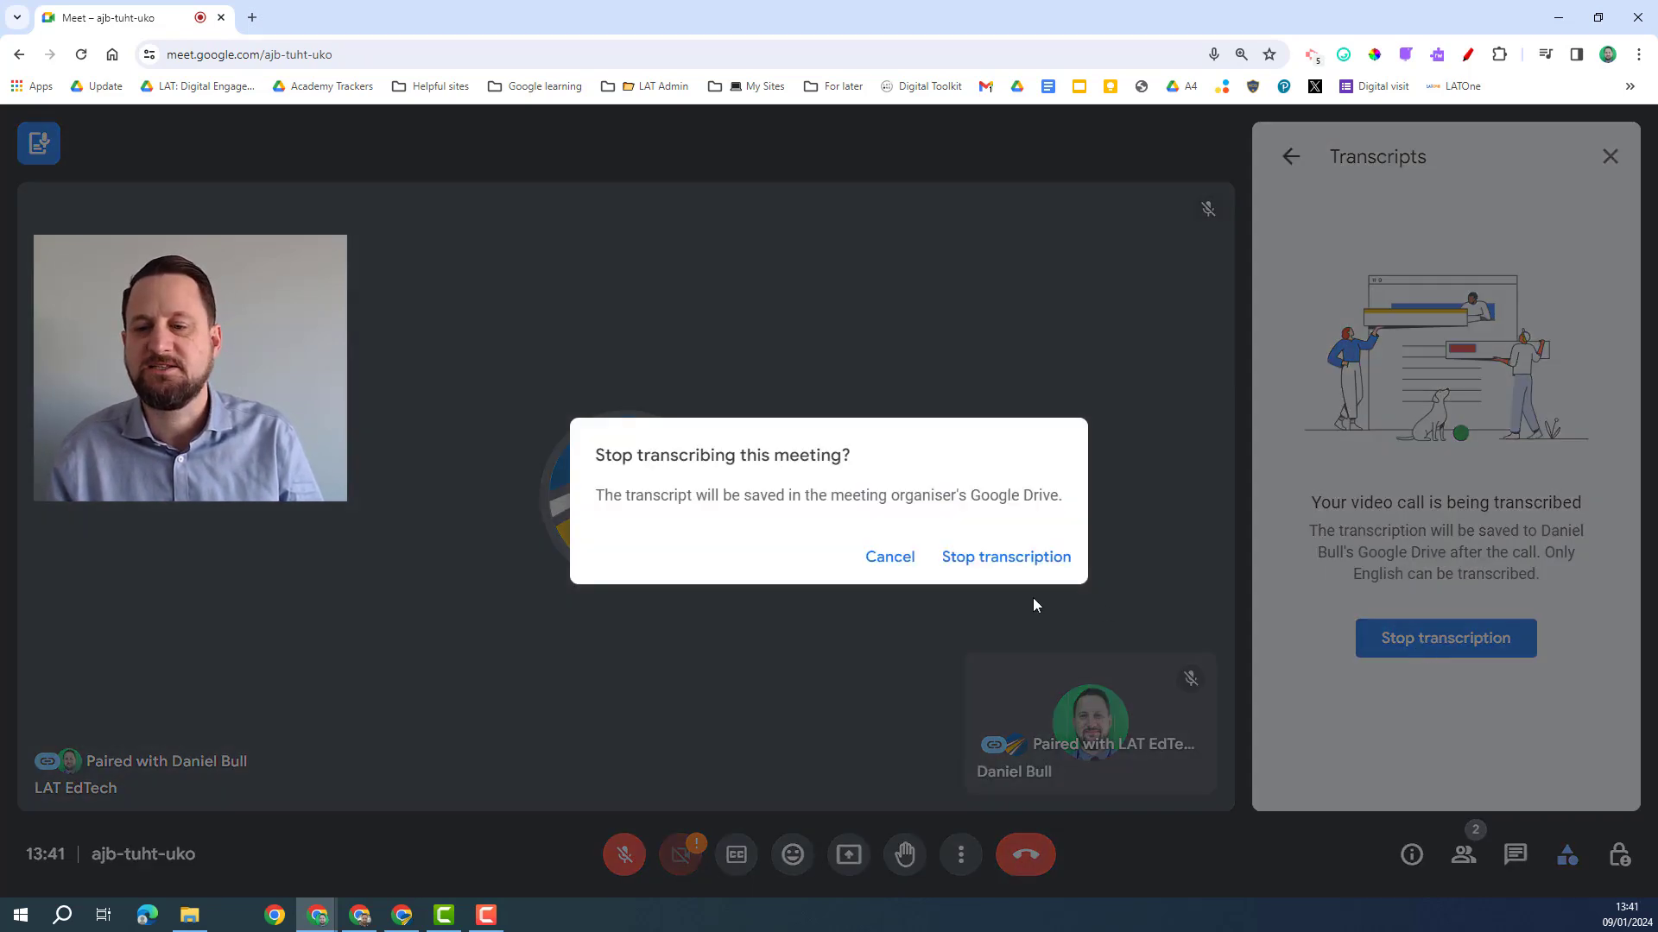
{"action": "left_click", "coordinate": [964, 561]}
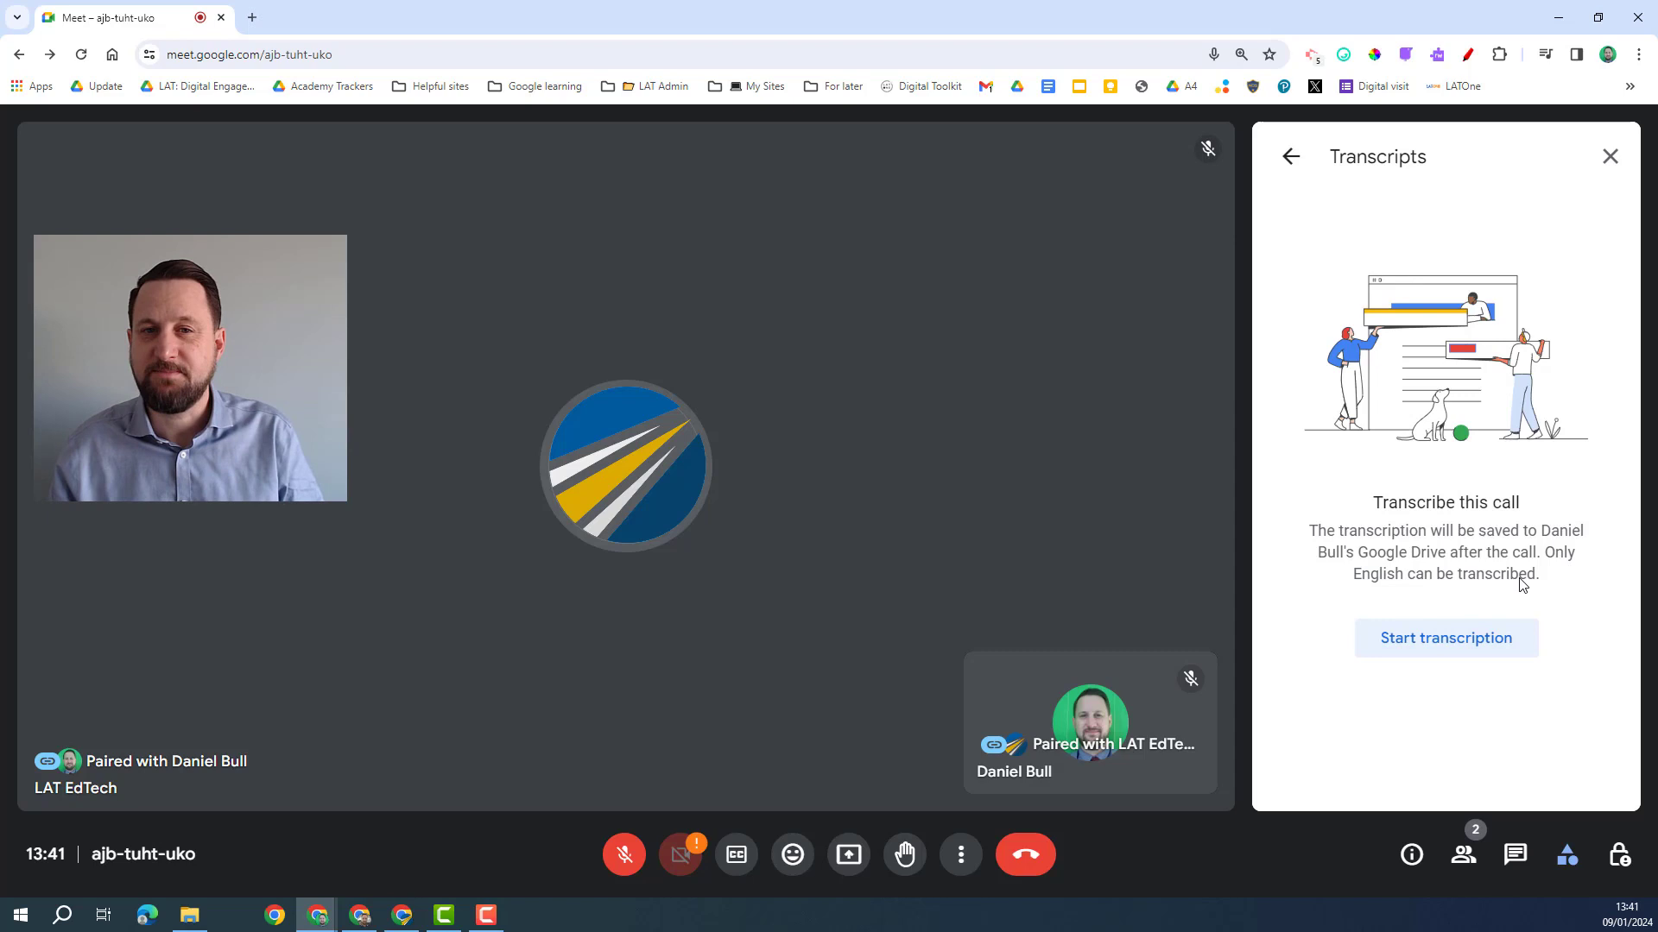
{"action": "left_click", "coordinate": [1566, 857]}
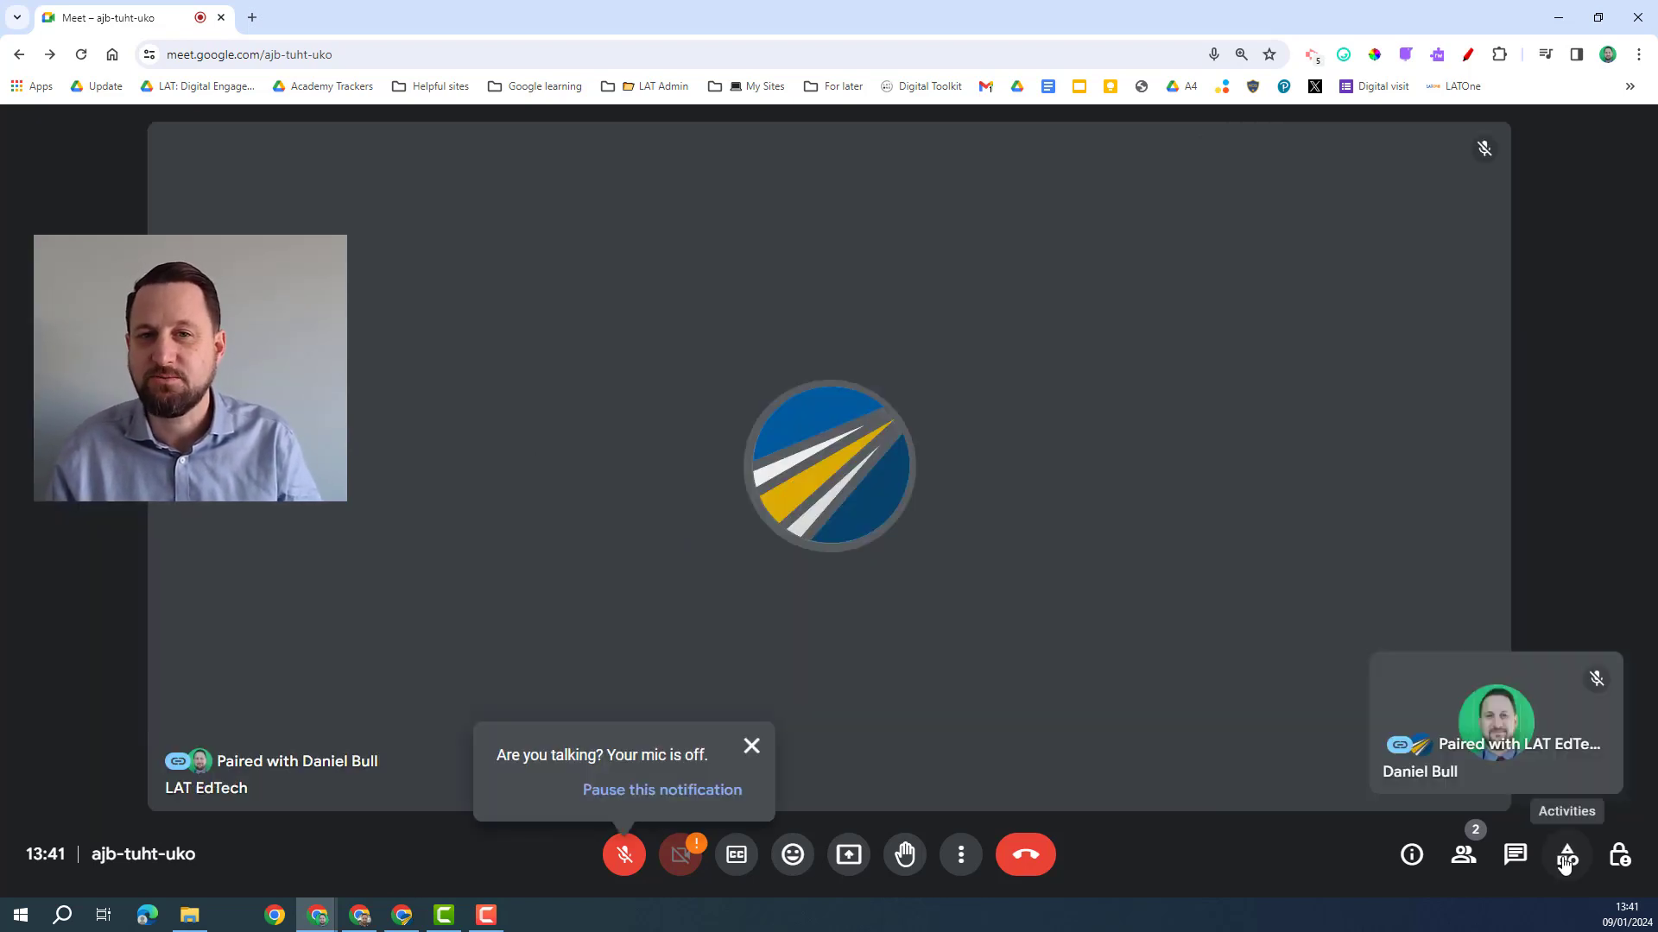
- Start recording the call with English captions and an accompanying transcript
{"action": "left_click", "coordinate": [1566, 859]}
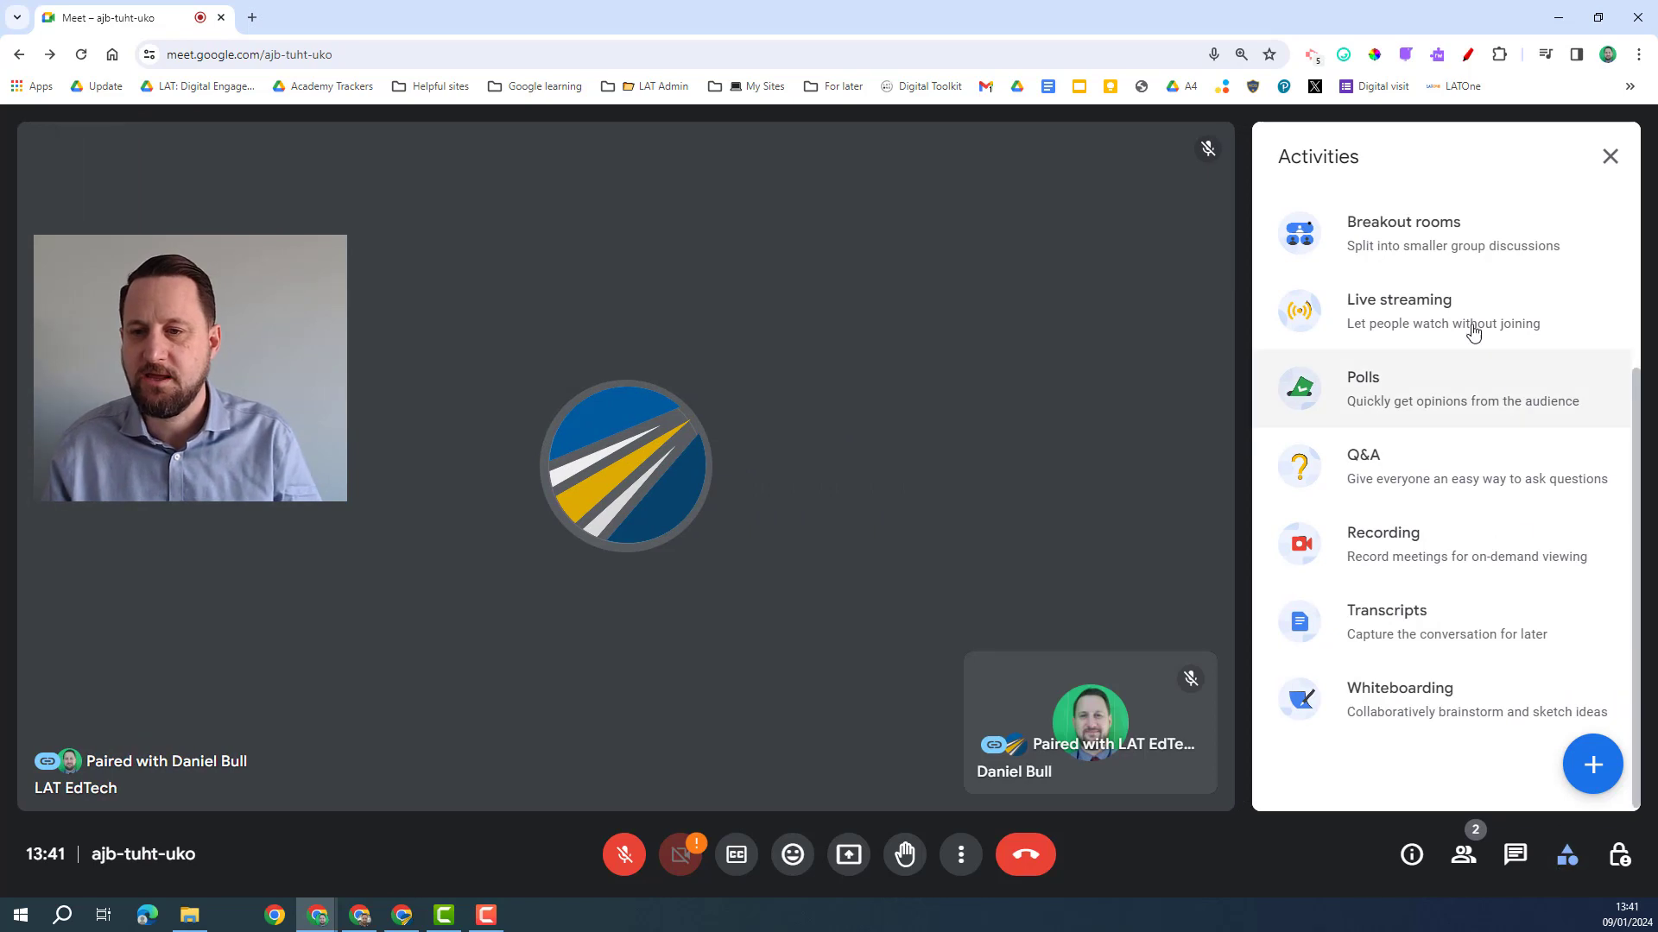
{"action": "left_click", "coordinate": [1454, 548]}
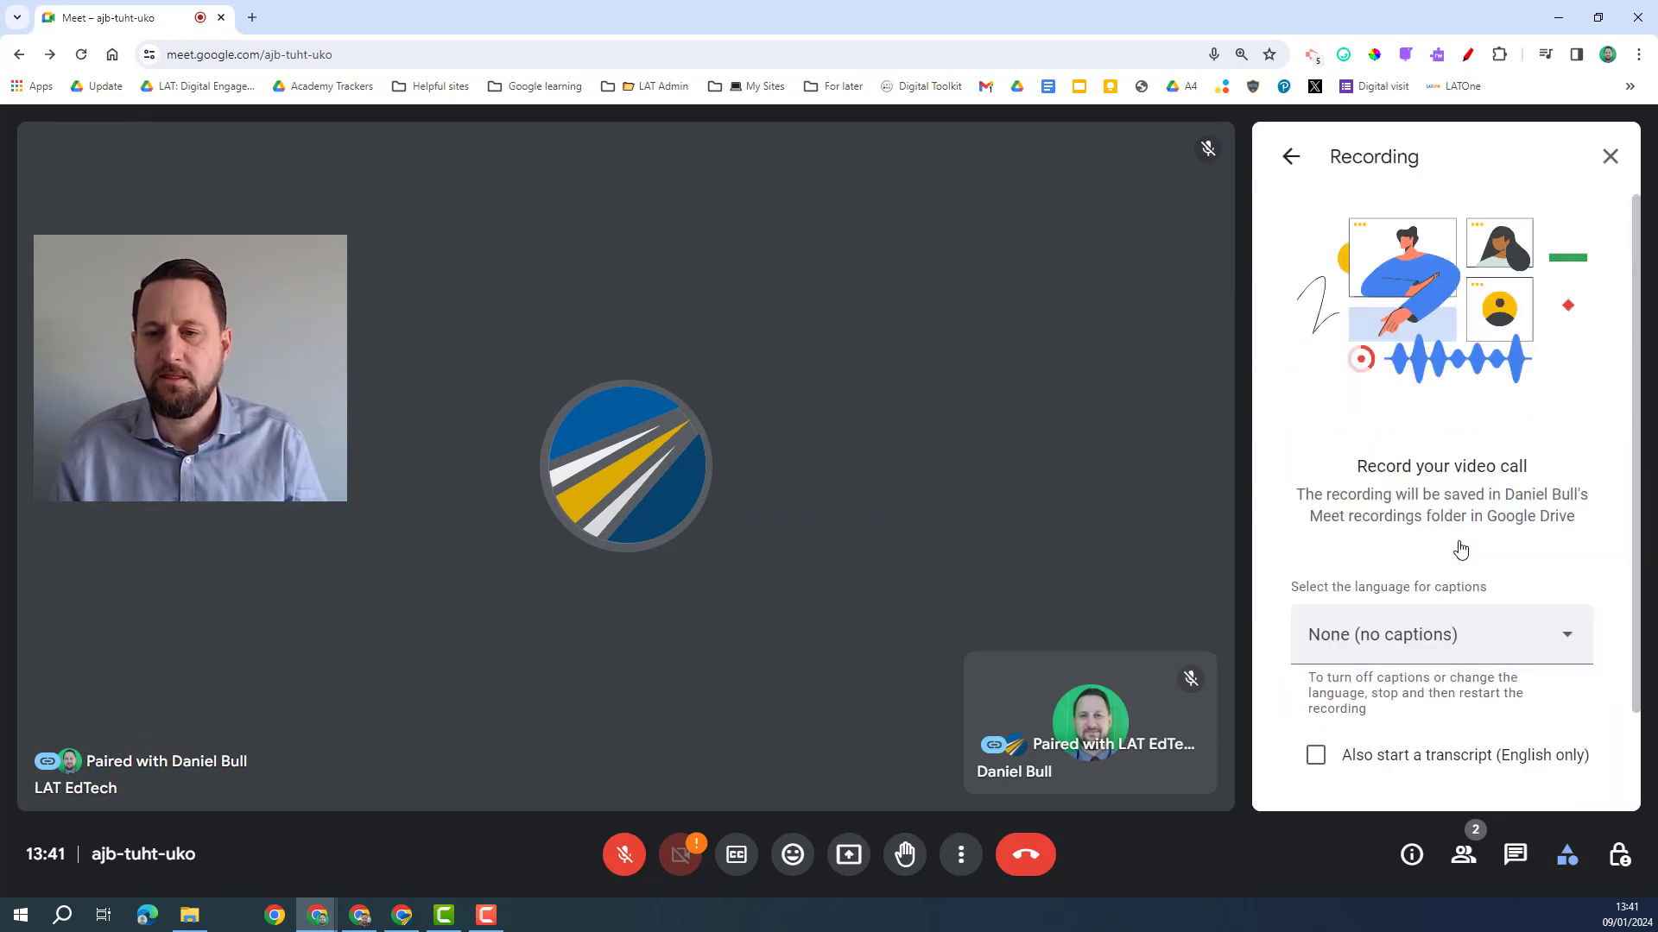
{"action": "scroll", "coordinate": [1425, 676], "scroll_direction": "down", "scroll_amount": 1}
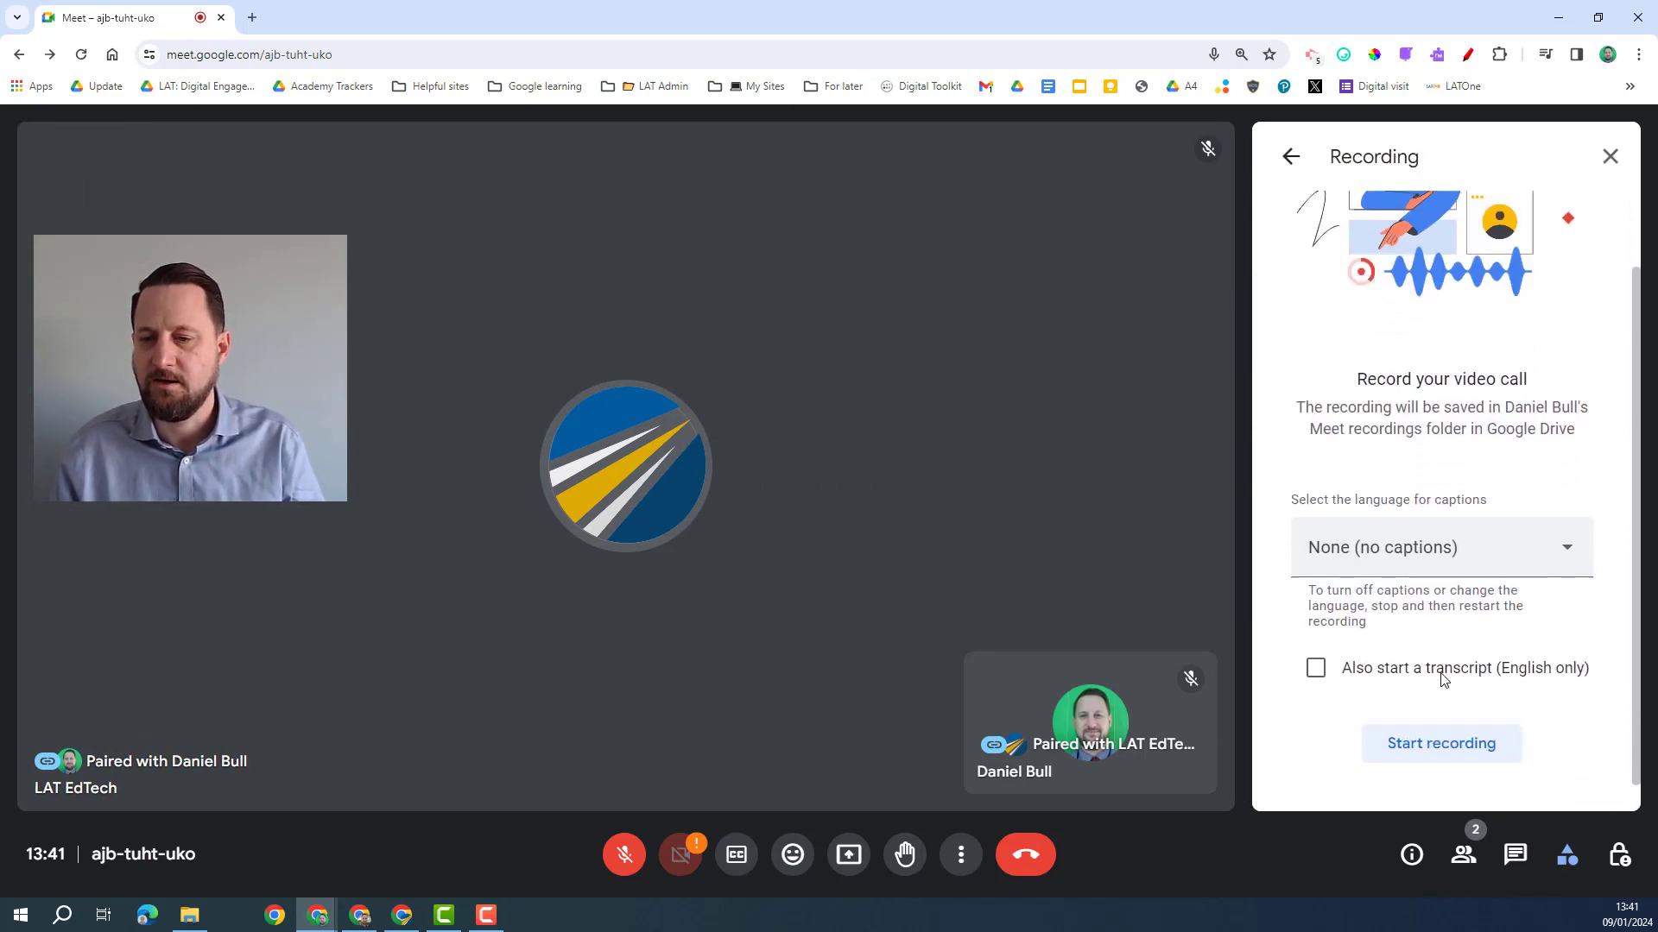
{"action": "left_click", "coordinate": [1533, 518]}
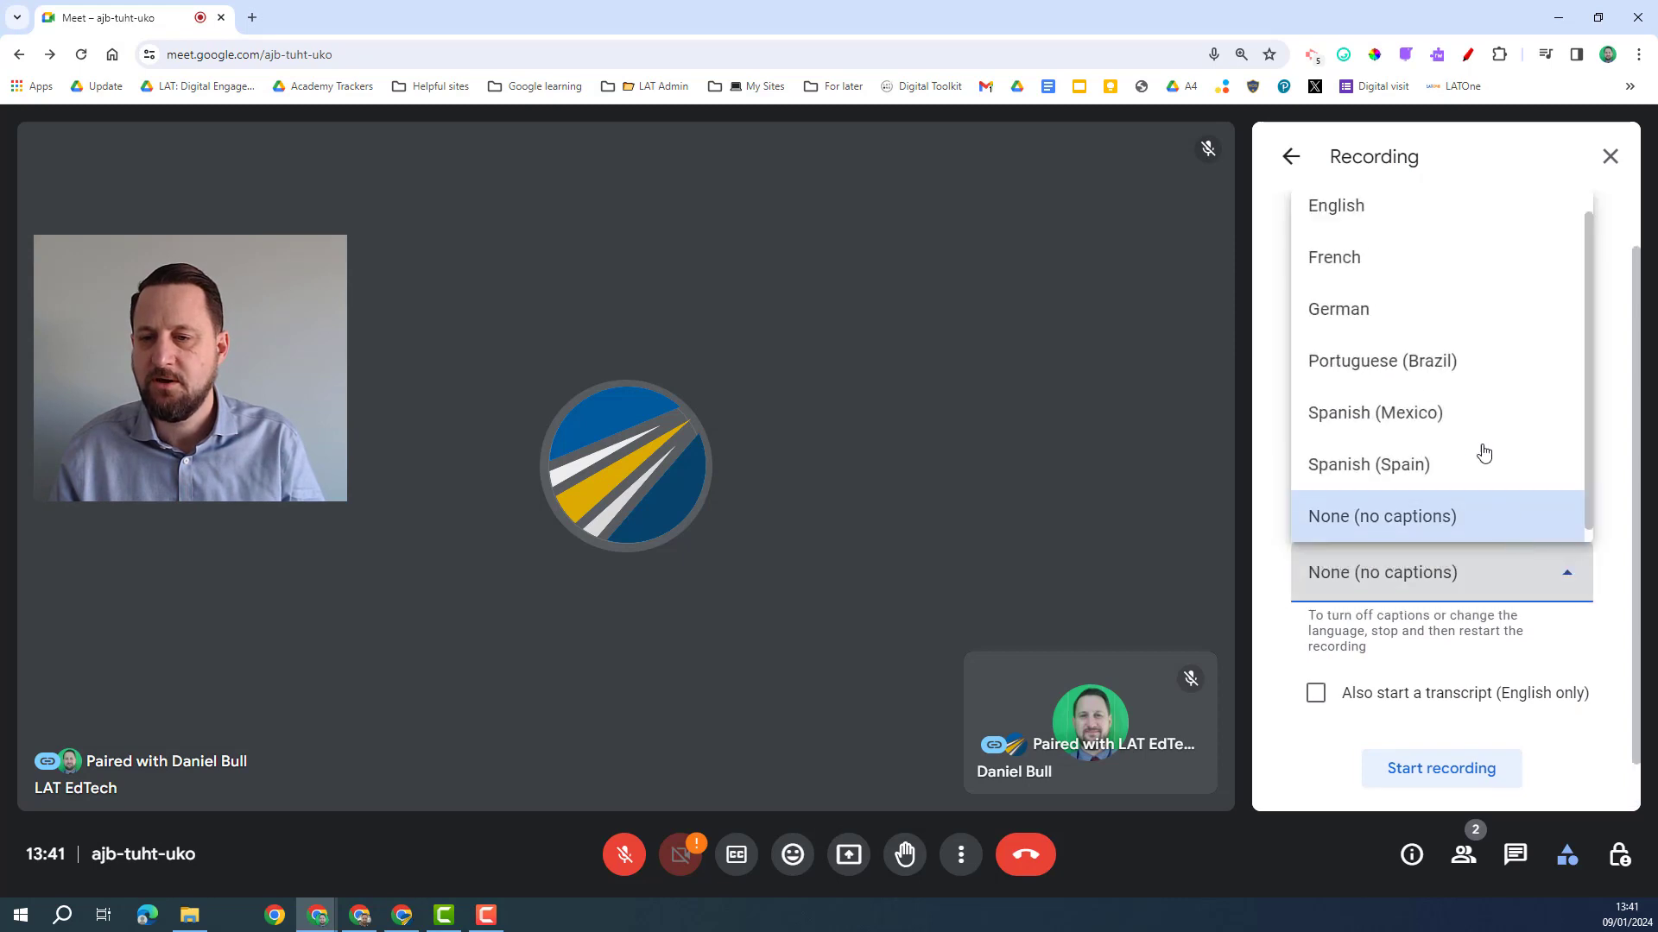
{"action": "left_click", "coordinate": [1446, 216]}
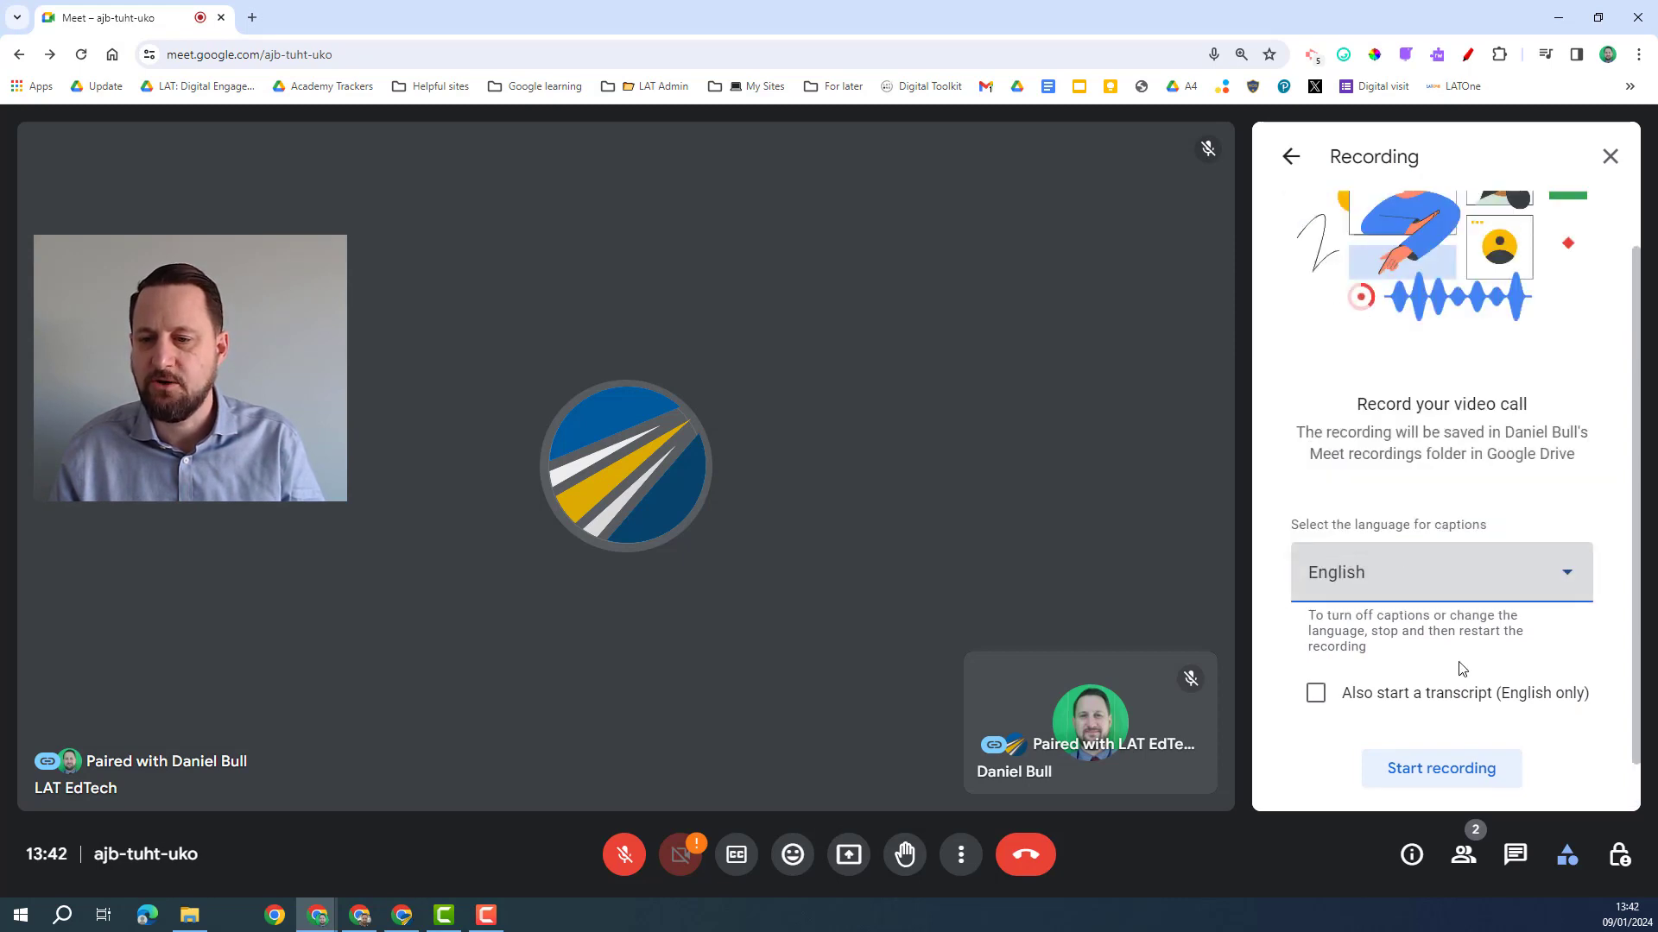
{"action": "left_click", "coordinate": [1315, 701]}
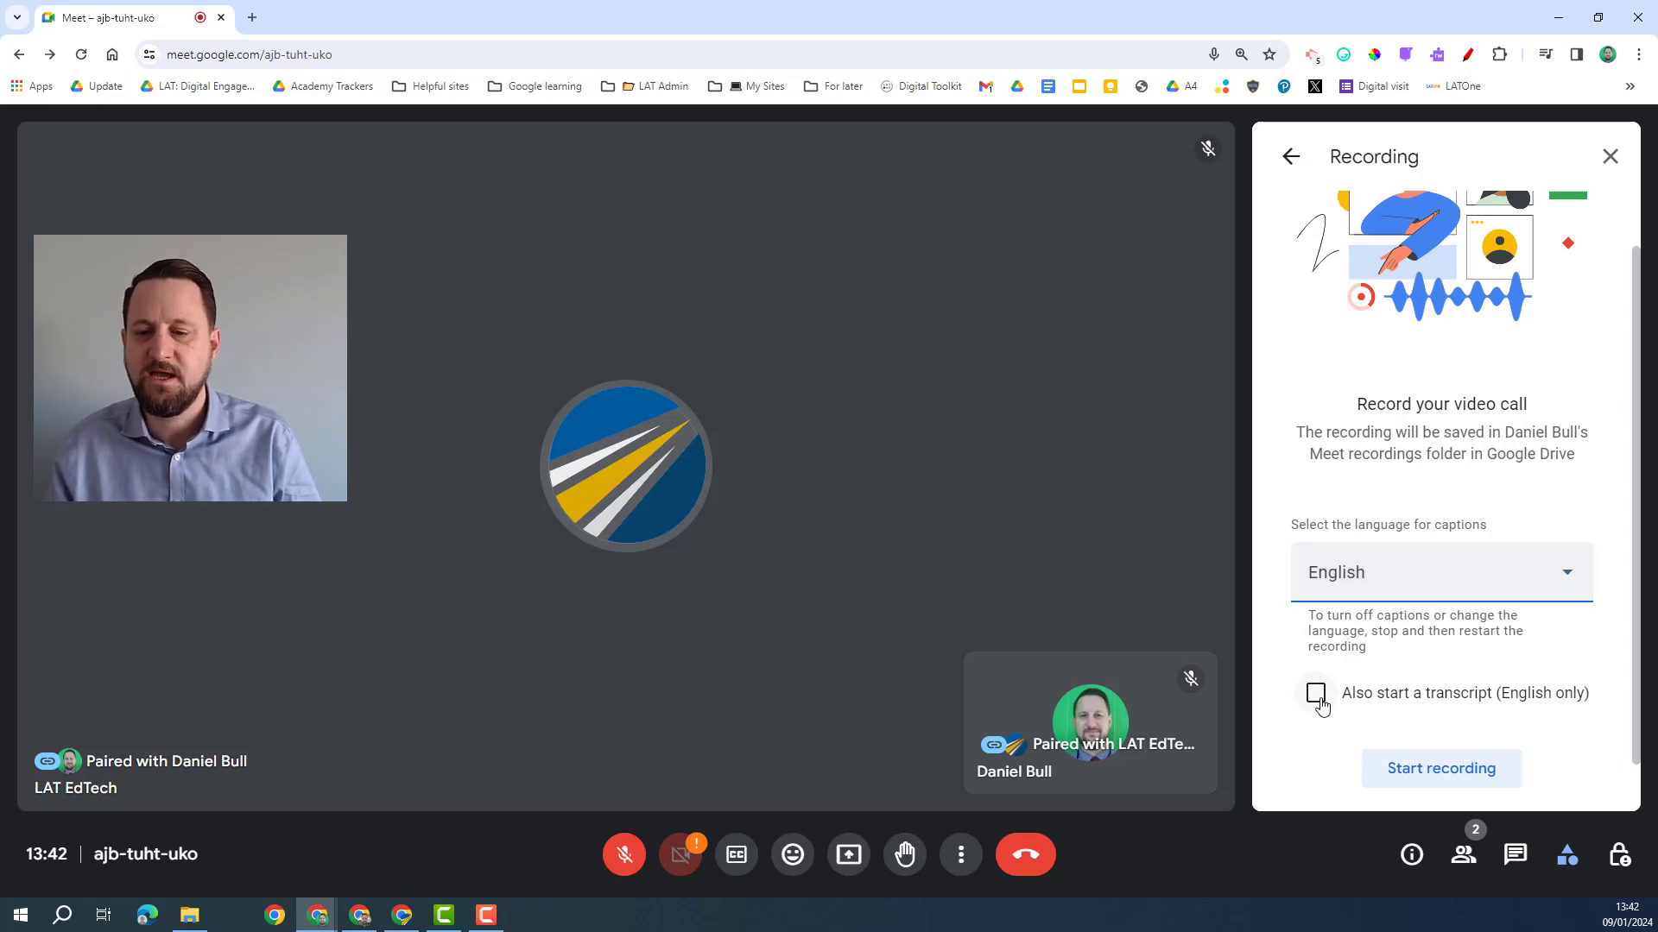
{"action": "left_click", "coordinate": [1469, 771]}
{"action": "left_click", "coordinate": [1088, 580]}
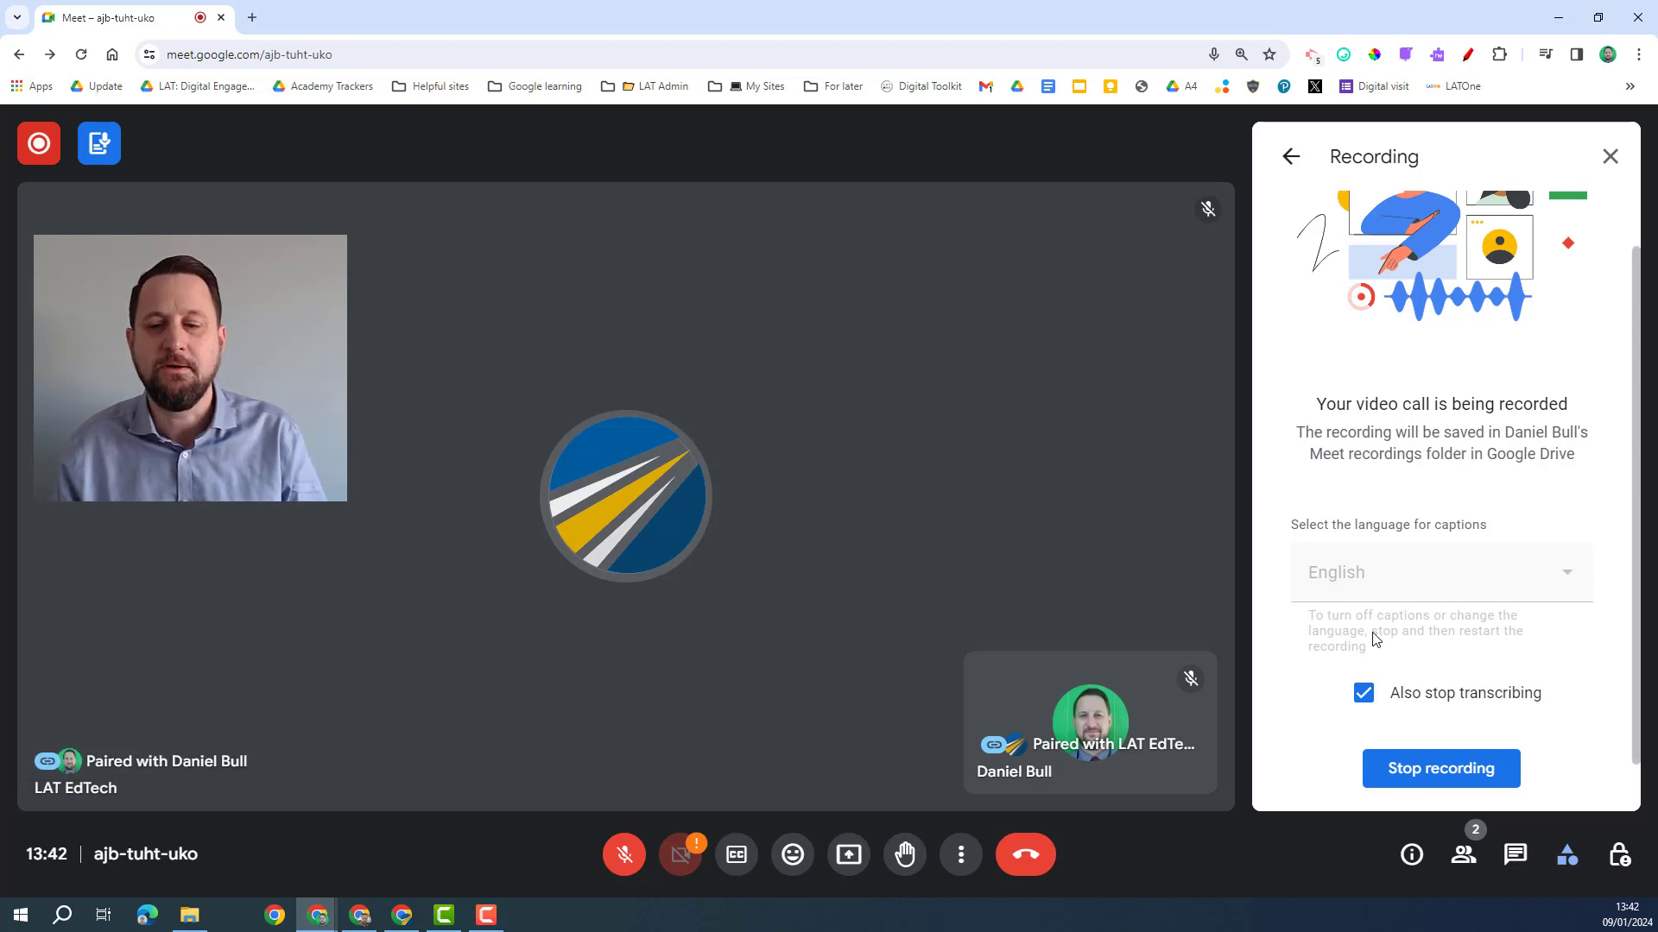
- Stop the recording, close the recording panel, and unmute the microphone
{"action": "left_click", "coordinate": [1426, 780]}
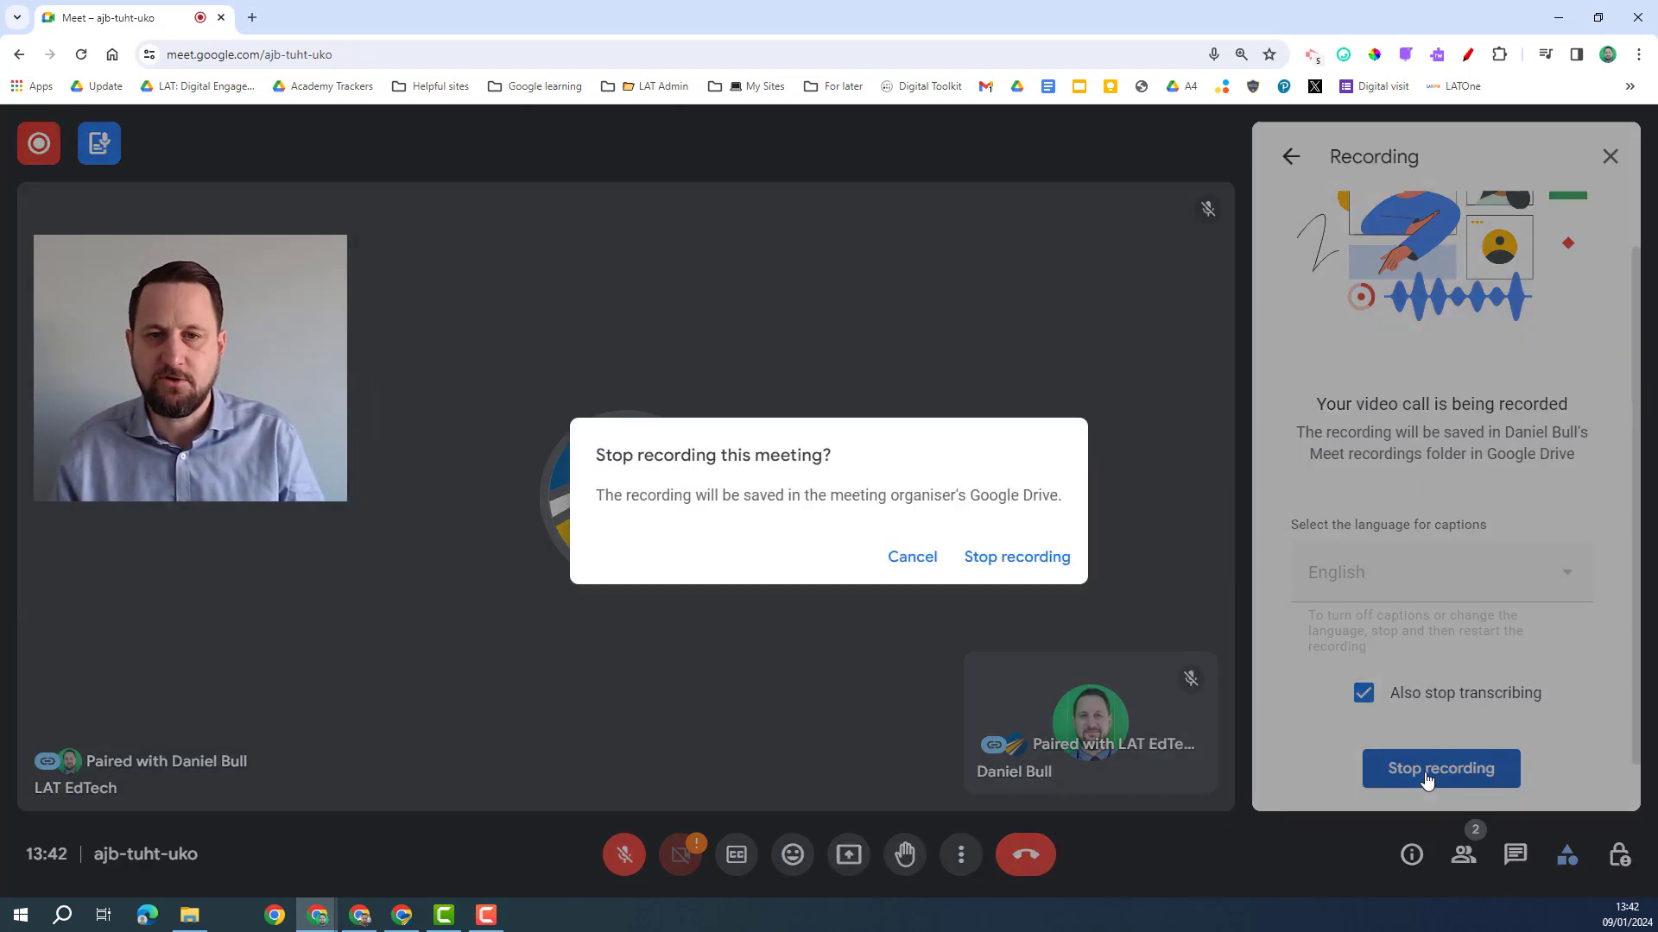
{"action": "left_click", "coordinate": [1004, 561]}
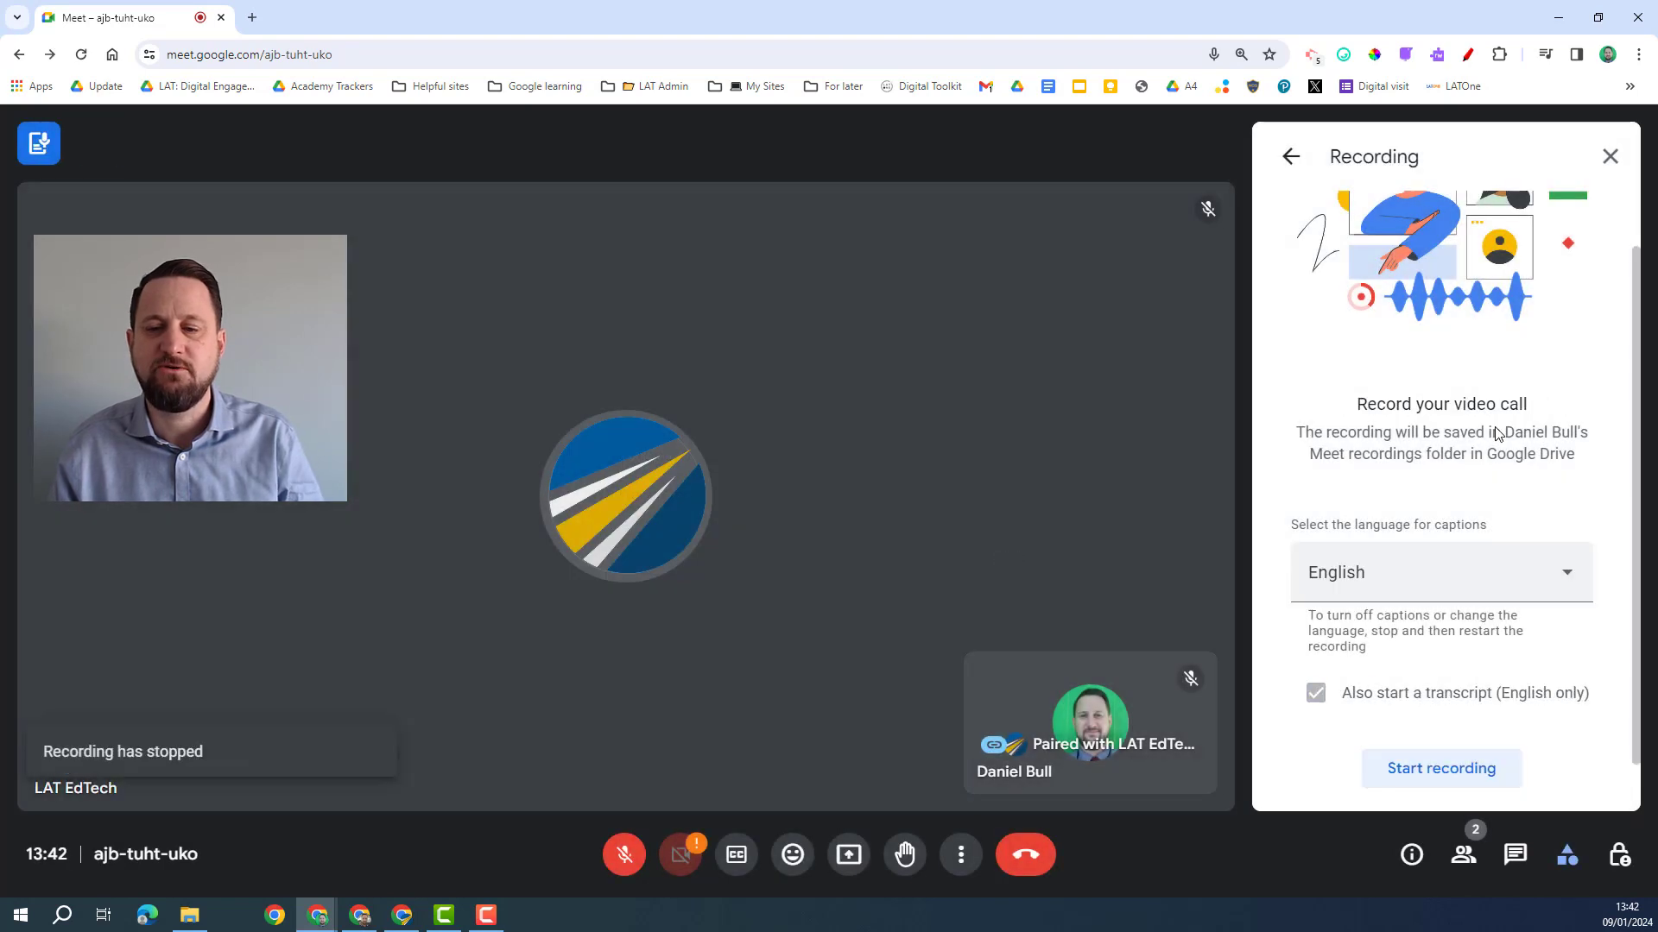
{"action": "key", "text": "Escape"}
{"action": "key", "text": "ctrl+d"}
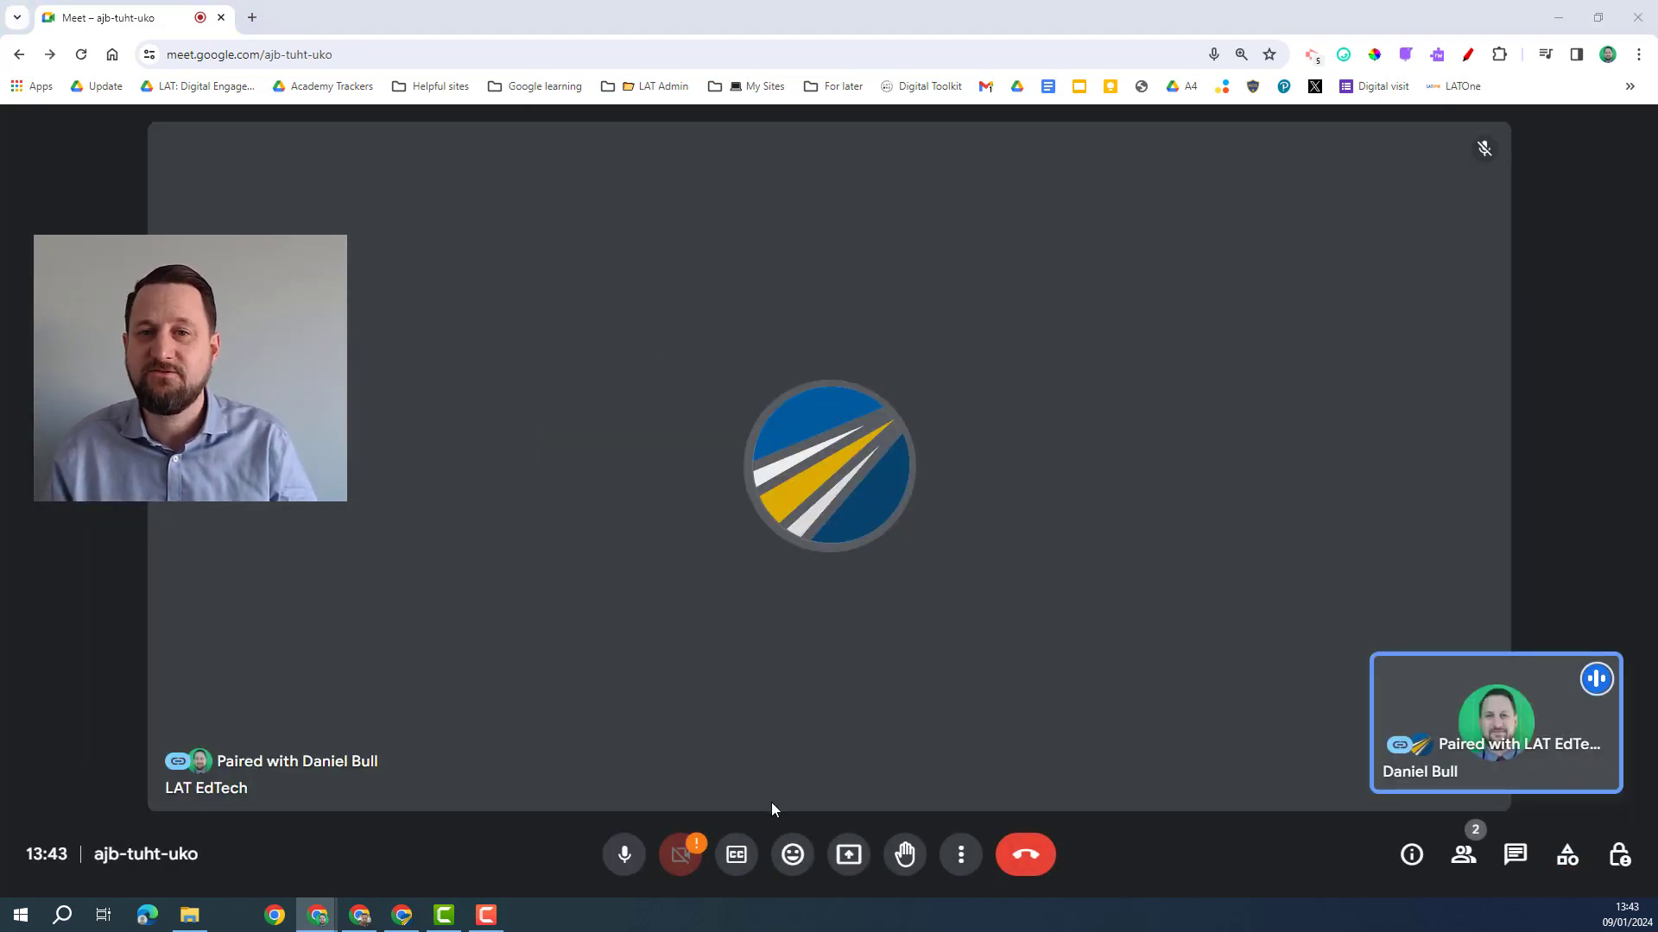
- Show live captions translated into French via Settings > Captions, then turn captions off with C
{"action": "left_click", "coordinate": [735, 857]}
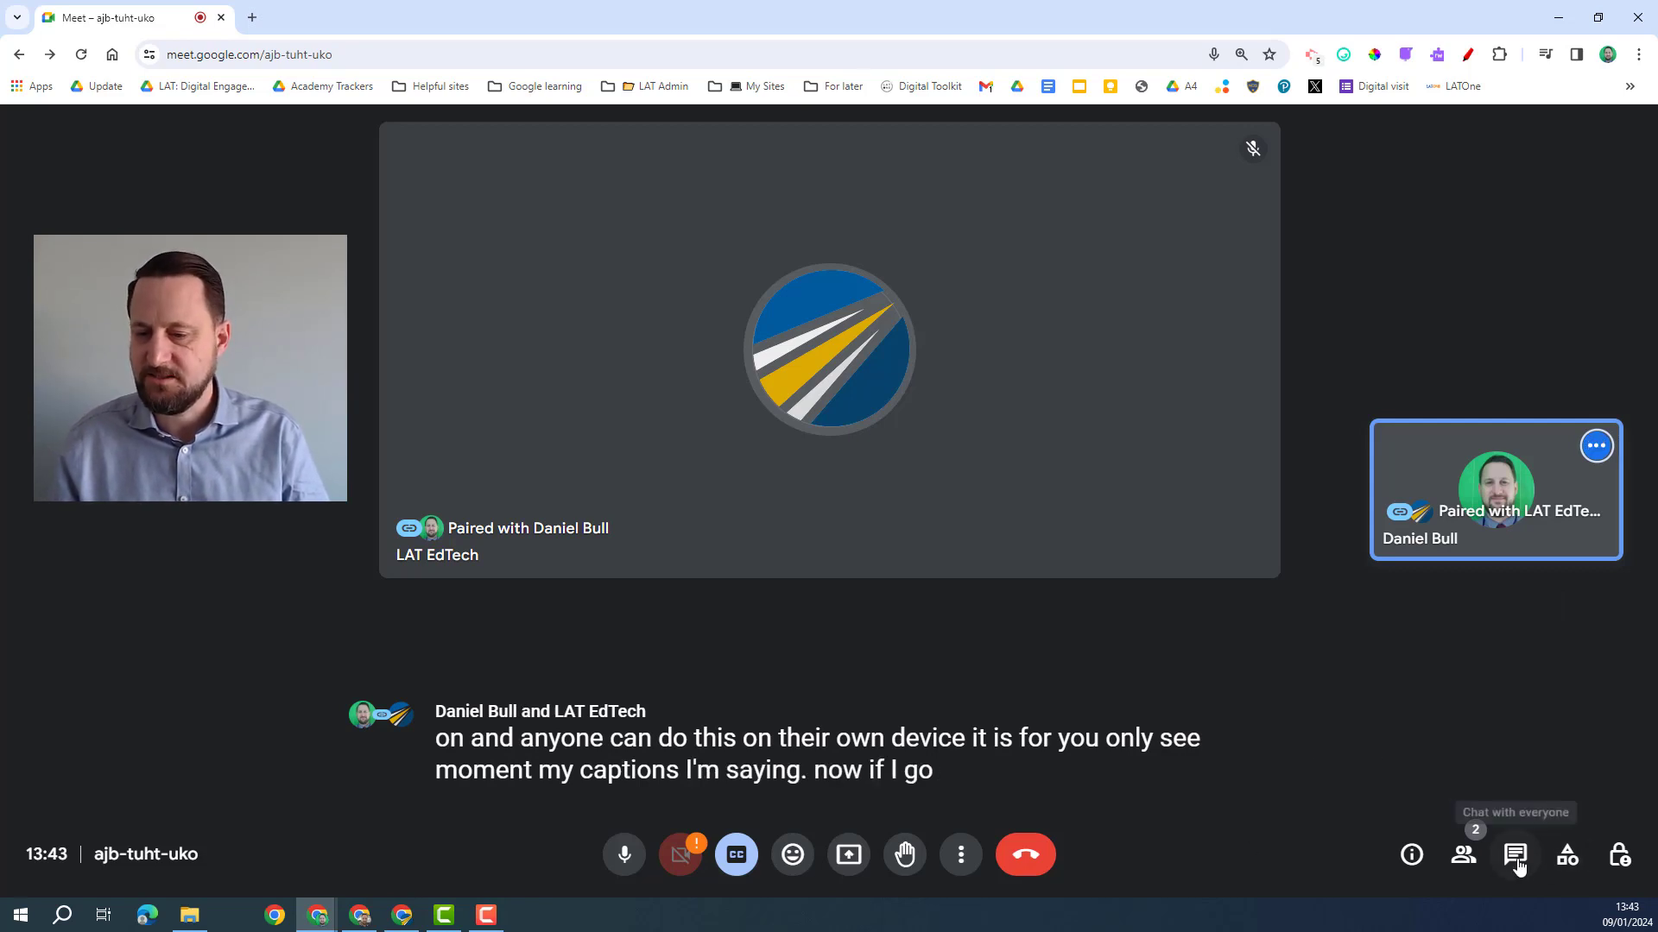
{"action": "left_click", "coordinate": [960, 857]}
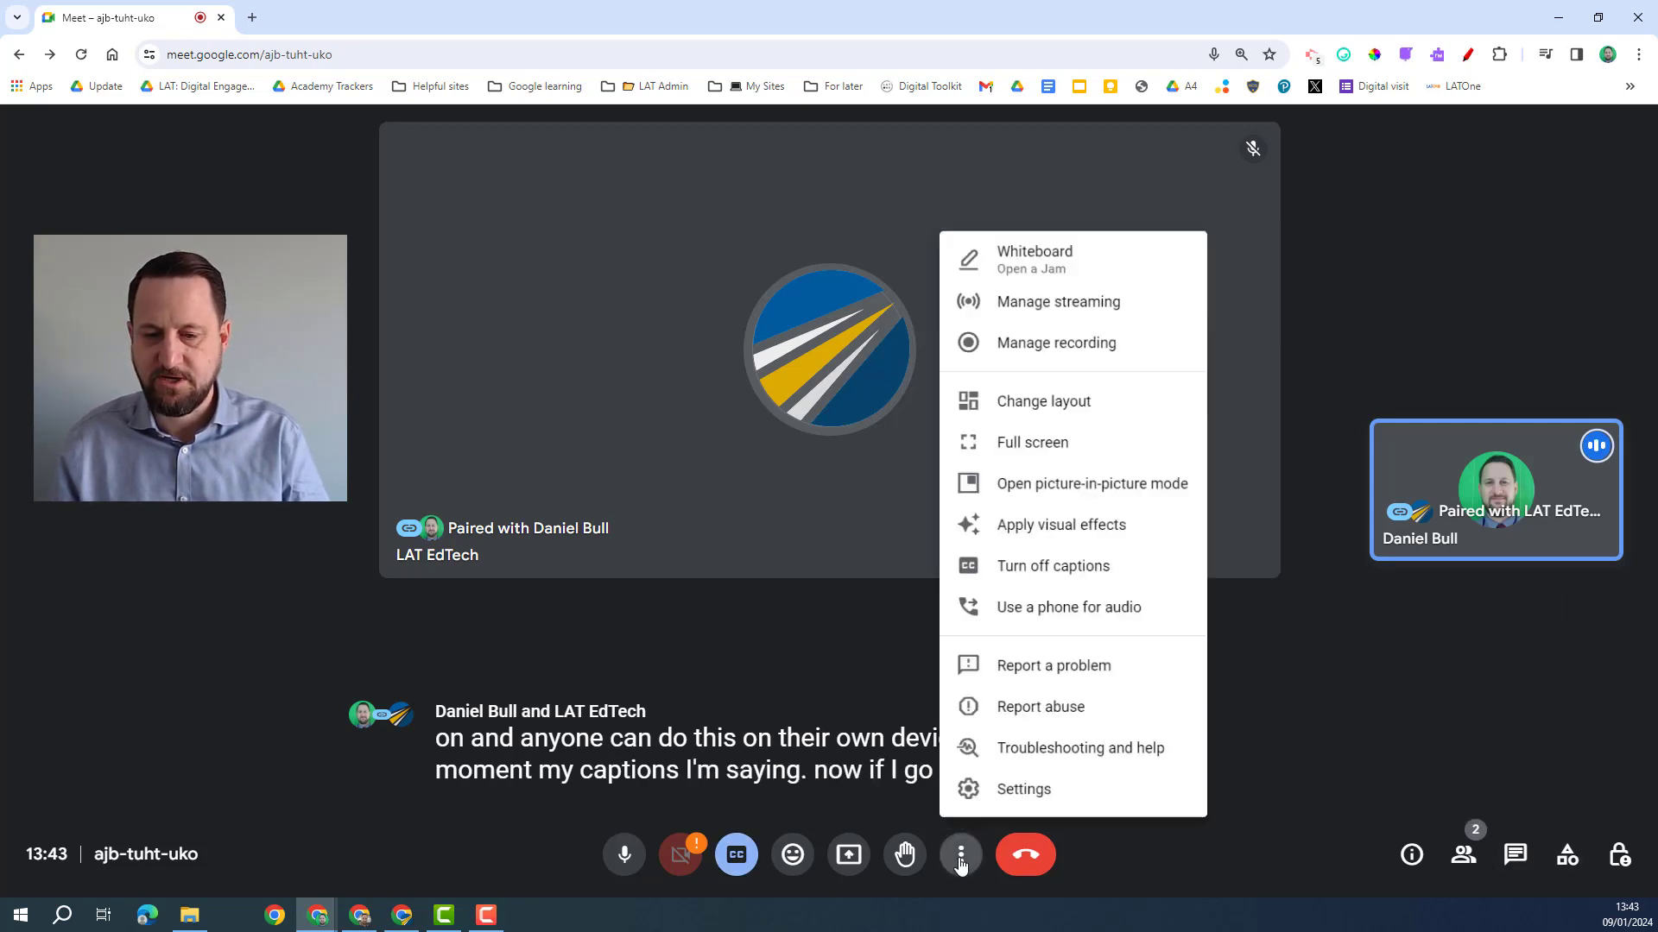
{"action": "left_click", "coordinate": [1006, 790]}
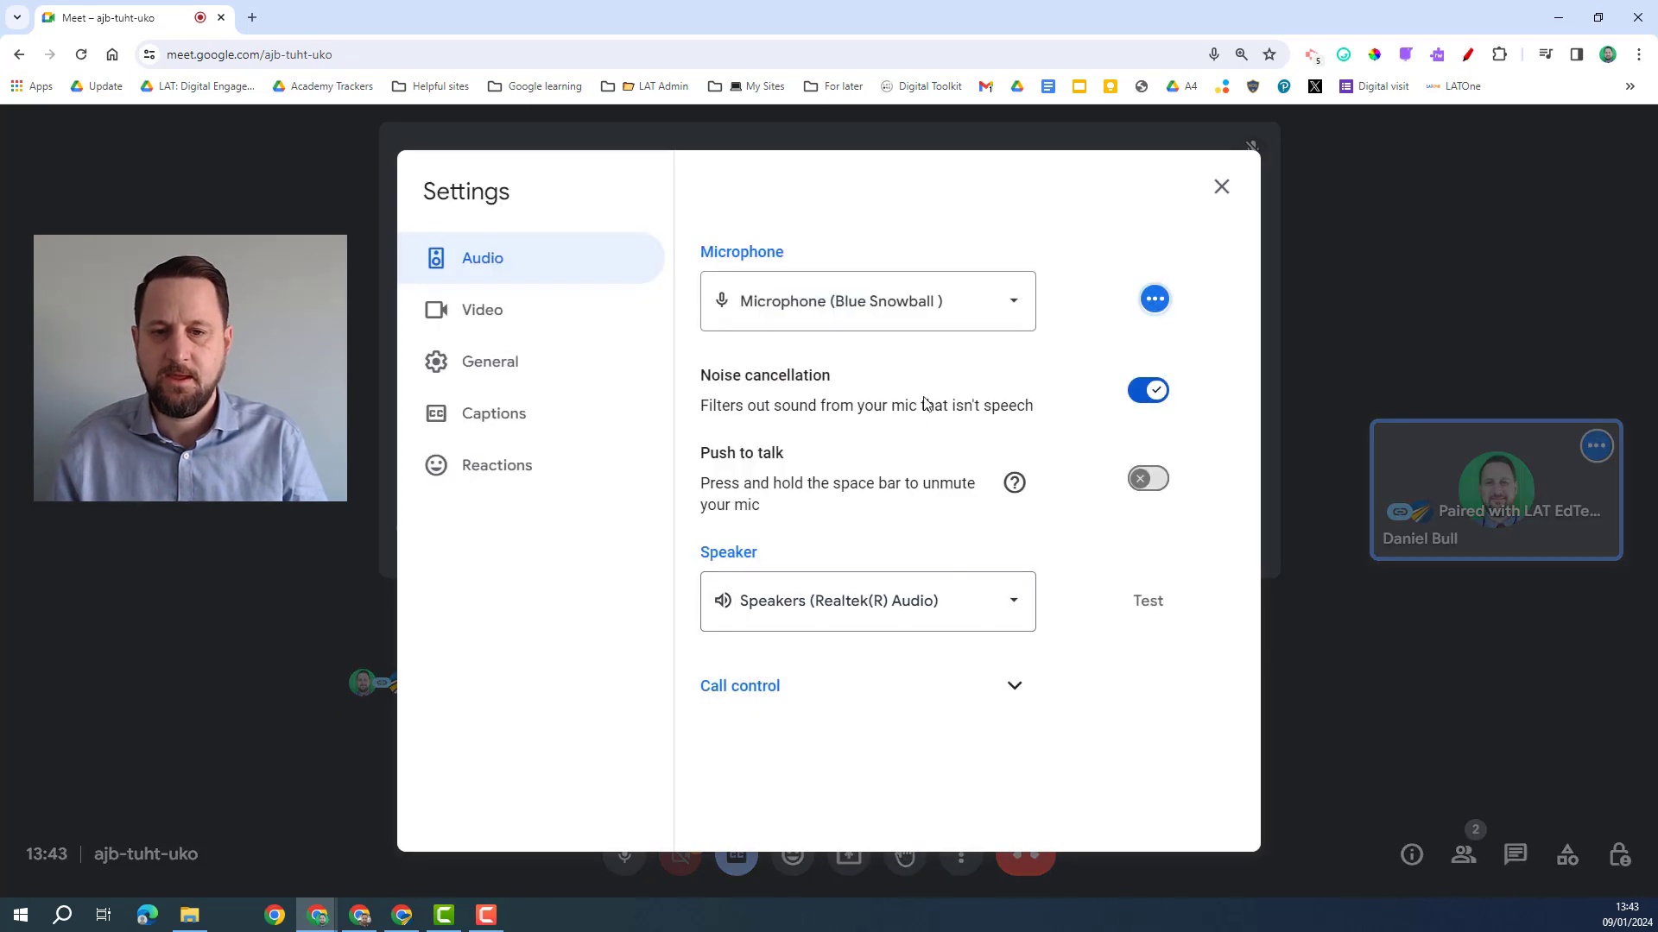
{"action": "left_click", "coordinate": [523, 414]}
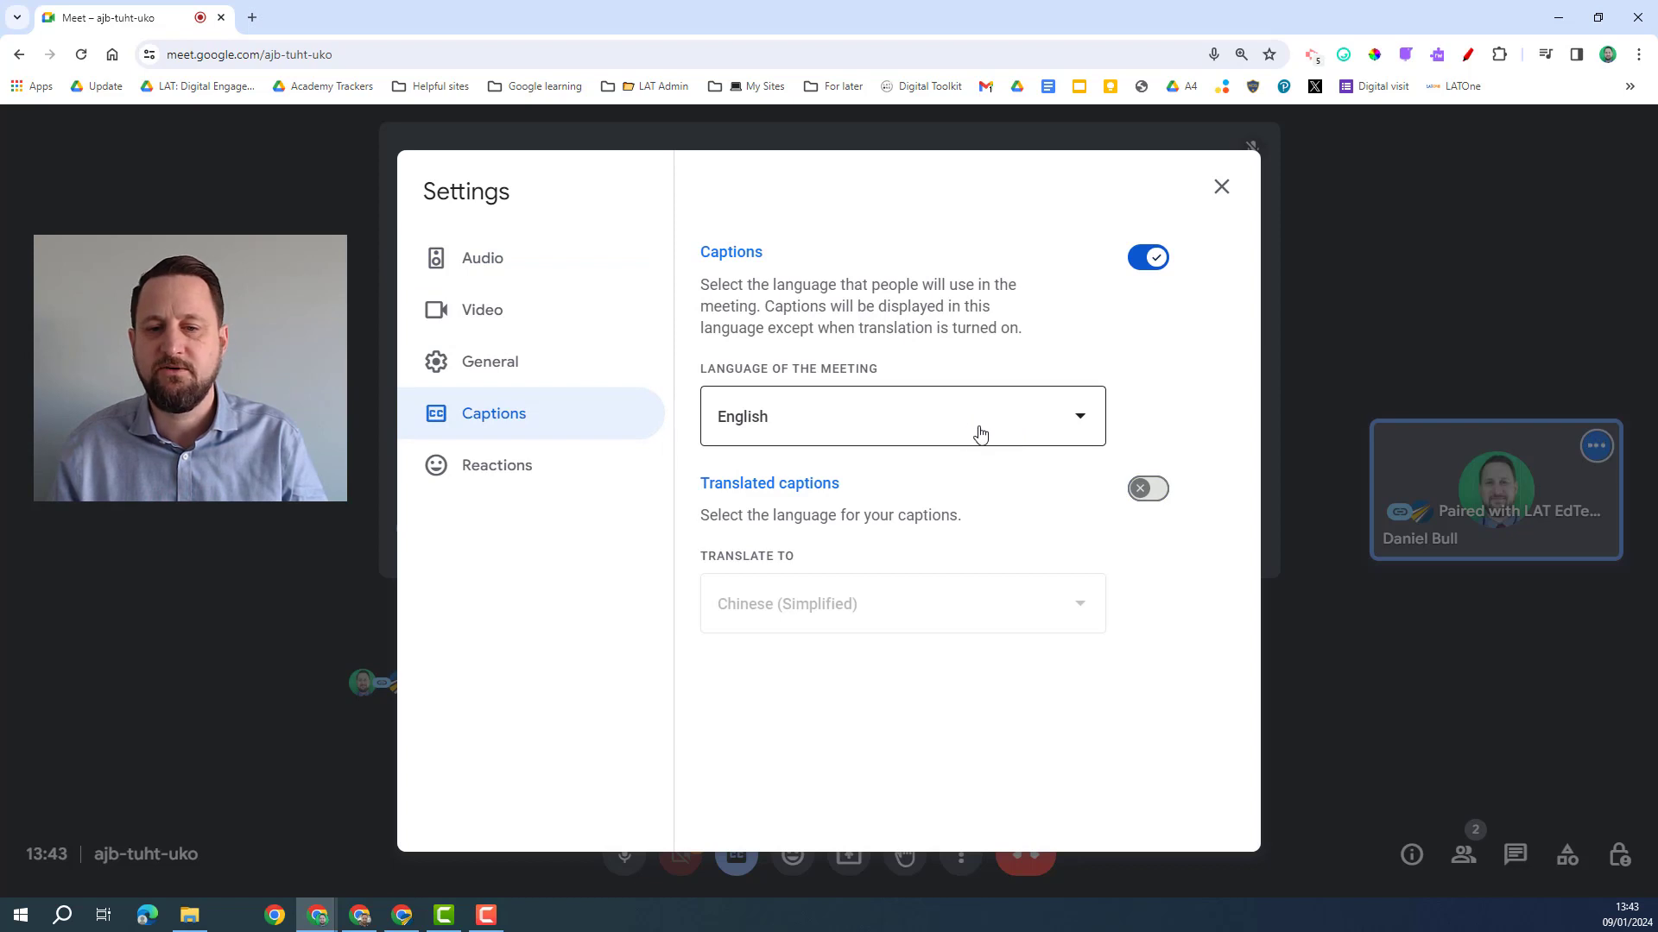
{"action": "left_click", "coordinate": [1148, 489]}
{"action": "left_click", "coordinate": [1070, 604]}
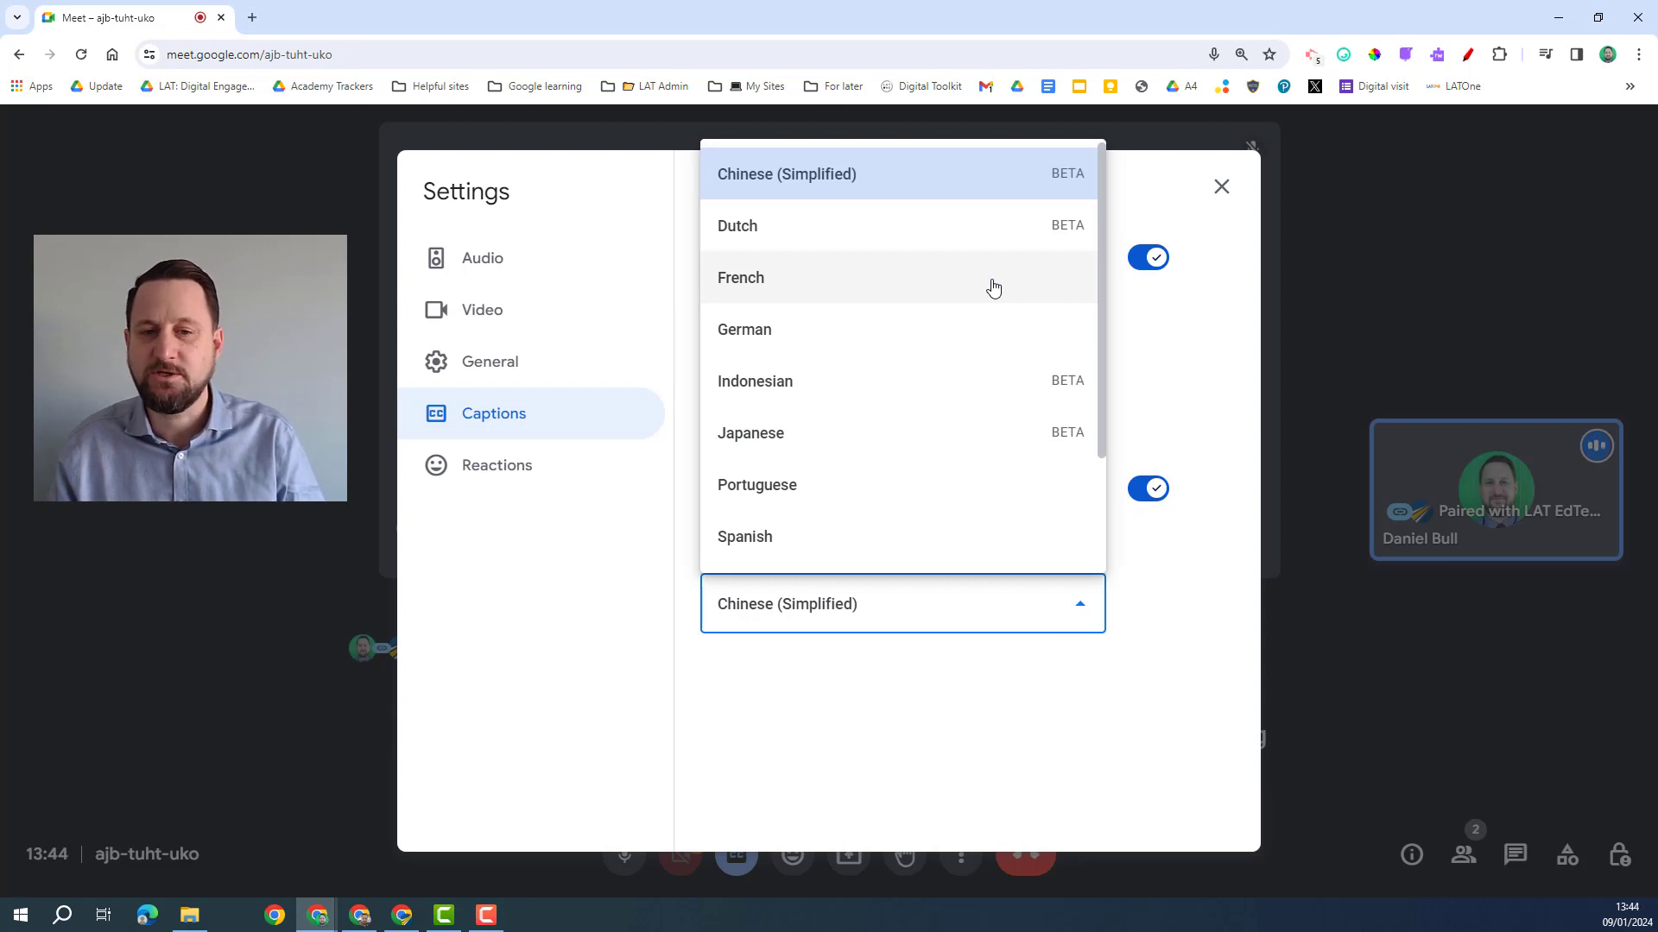
{"action": "left_click", "coordinate": [993, 286]}
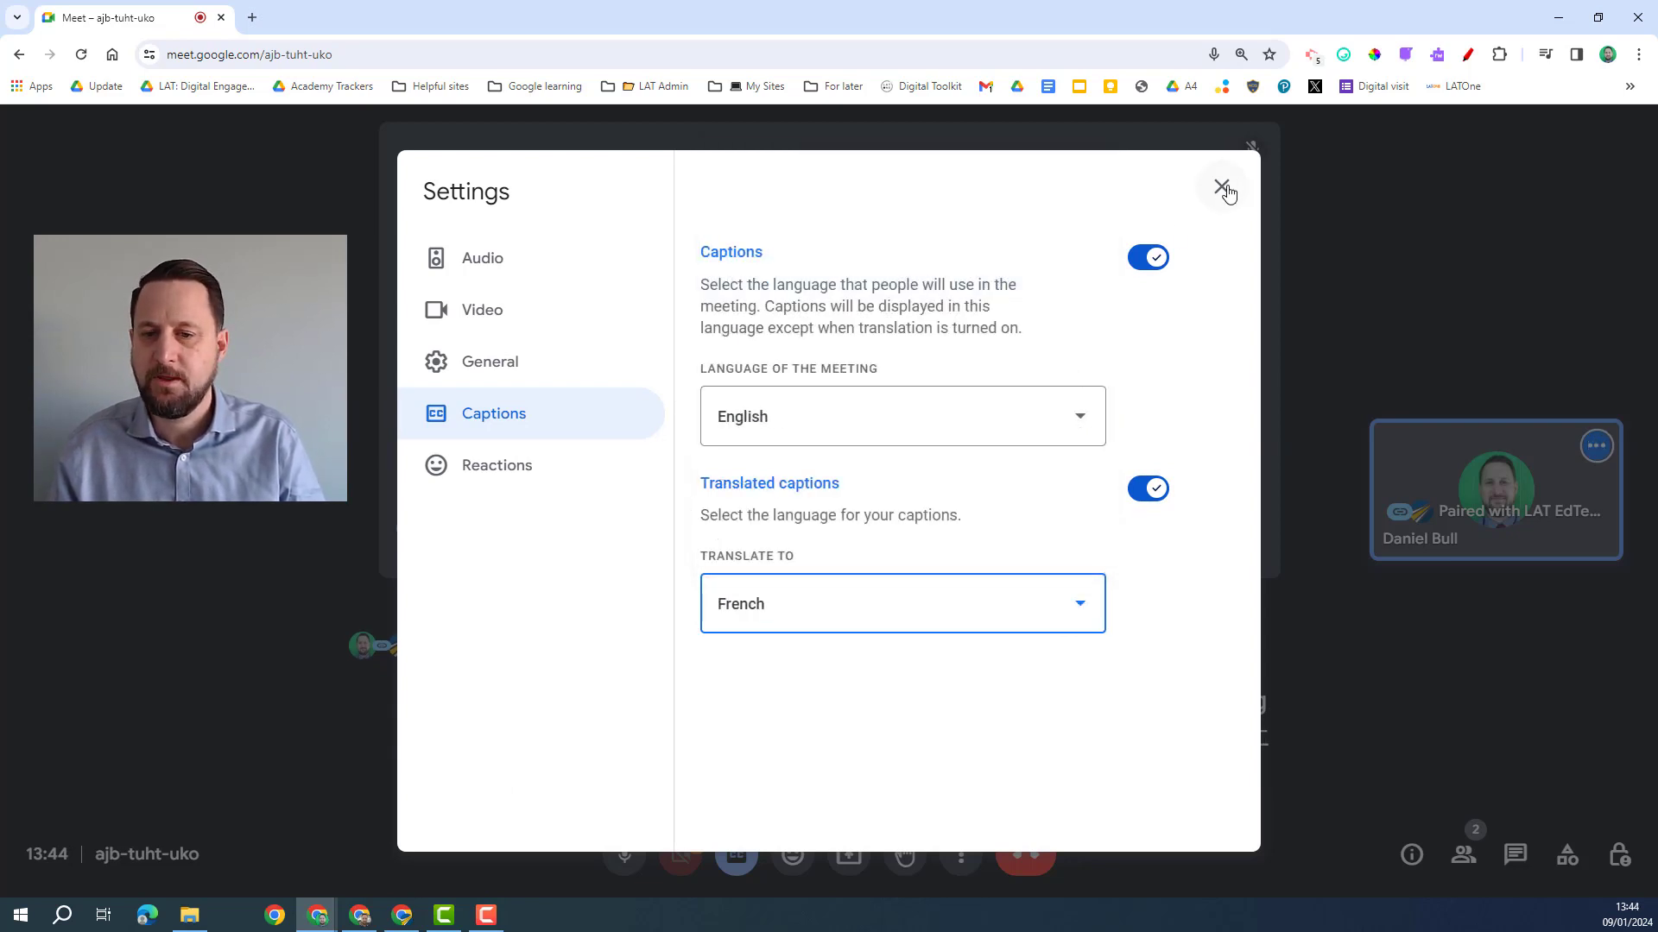
{"action": "left_click", "coordinate": [1221, 188]}
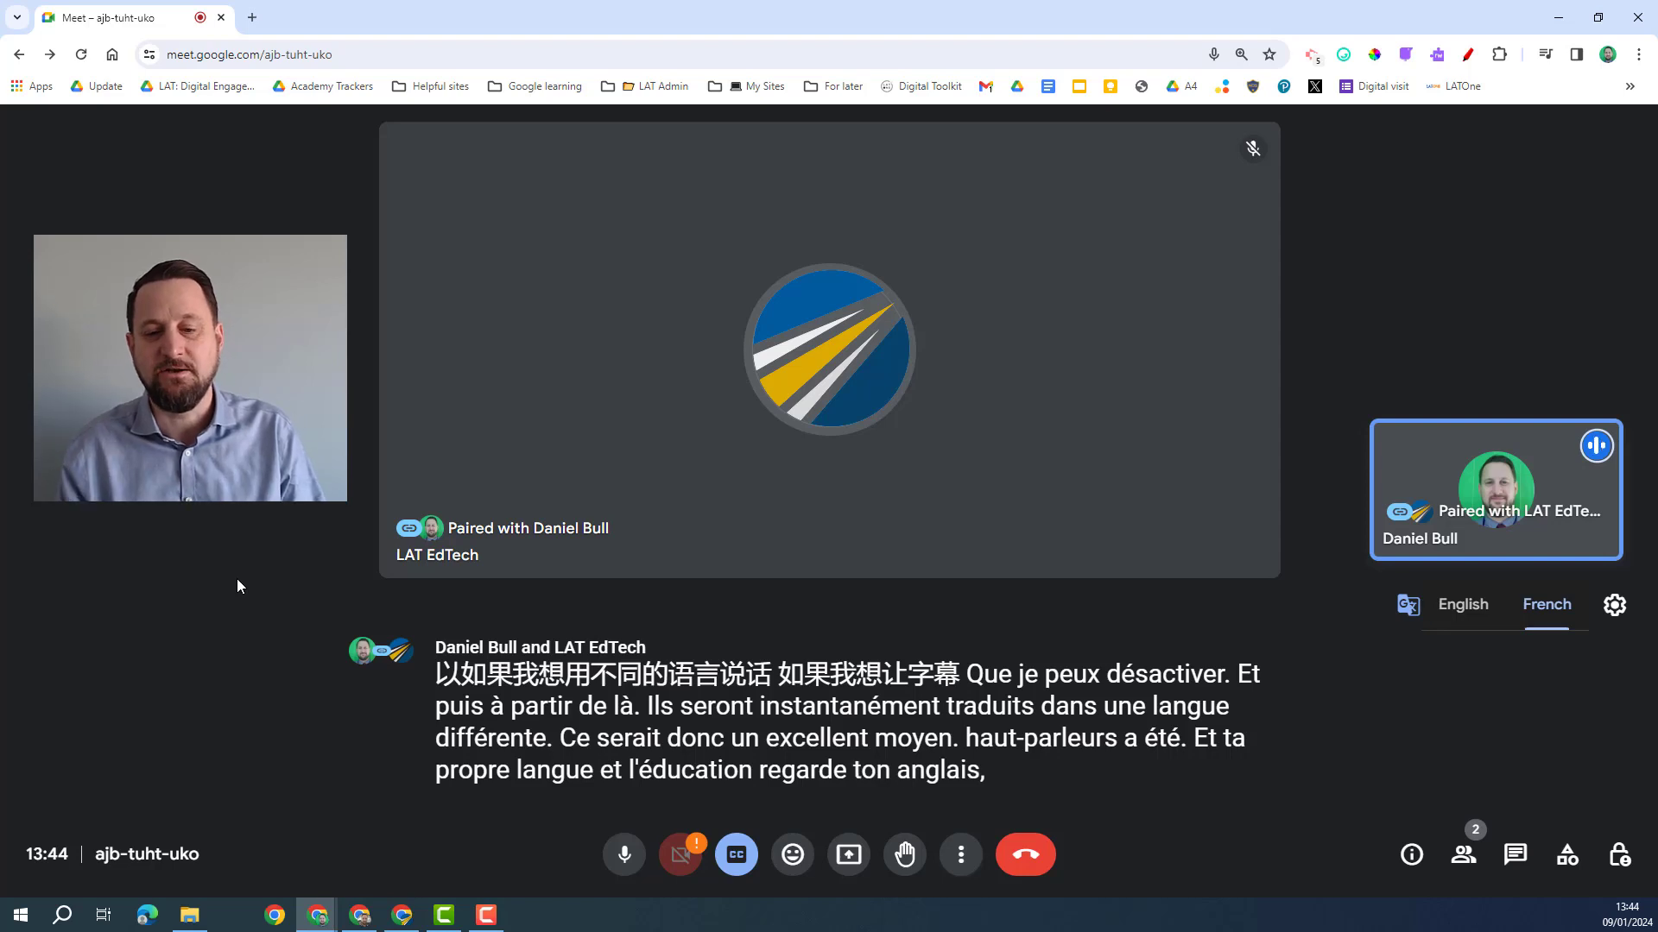
{"action": "key", "text": "c"}
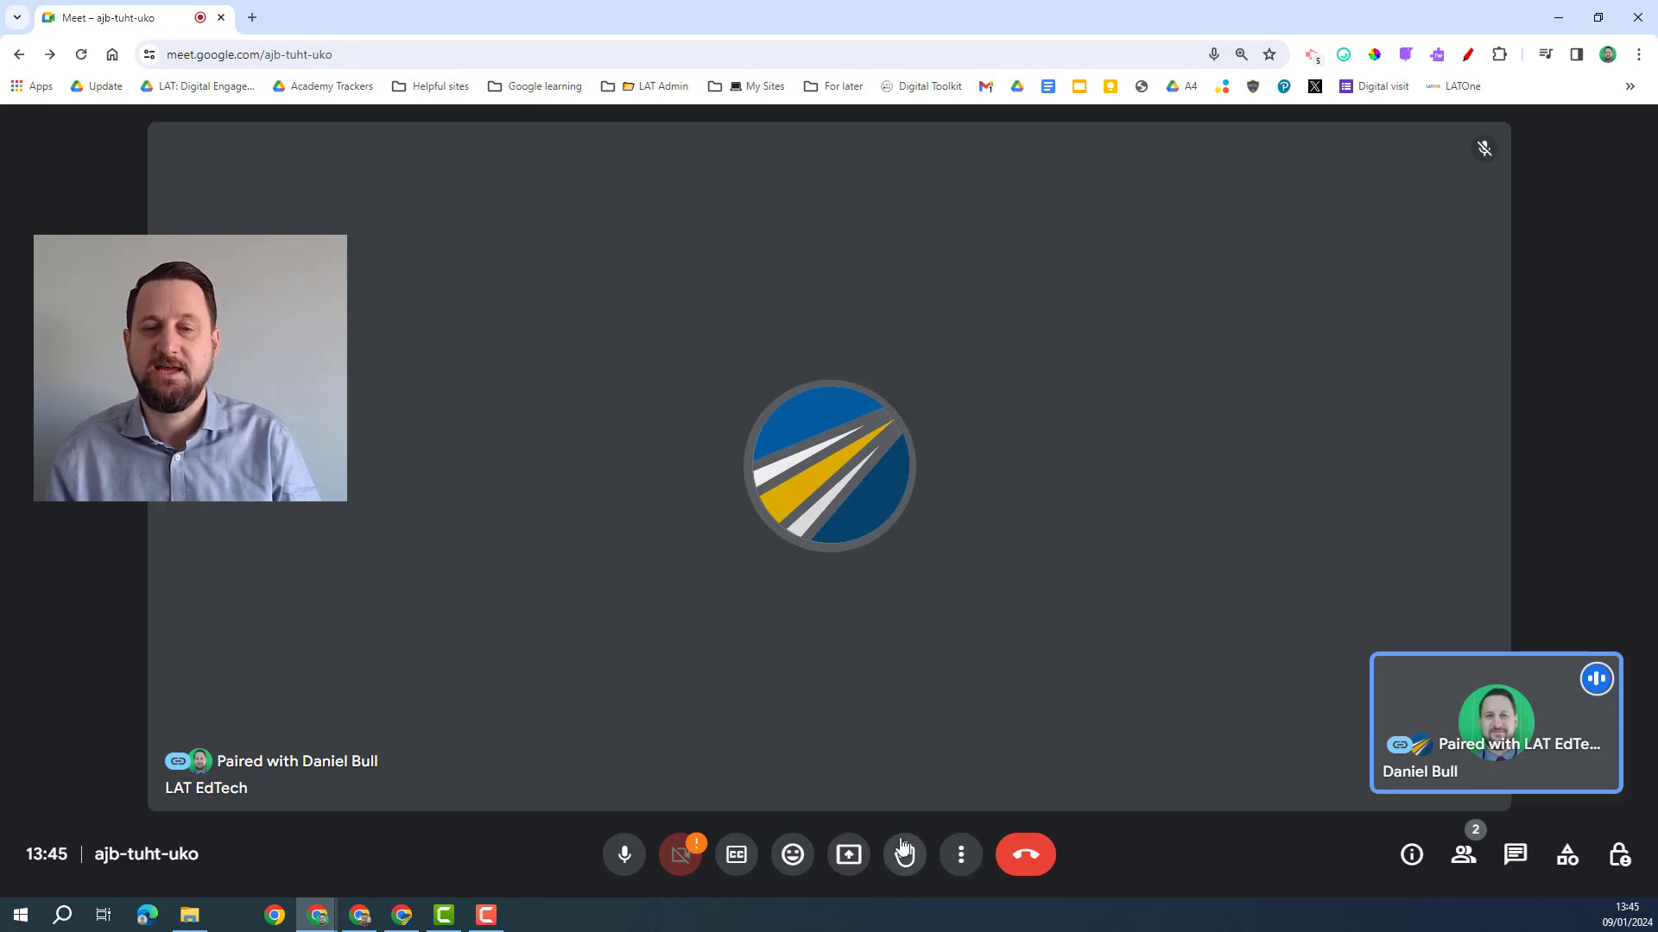
{"action": "left_click", "coordinate": [960, 858]}
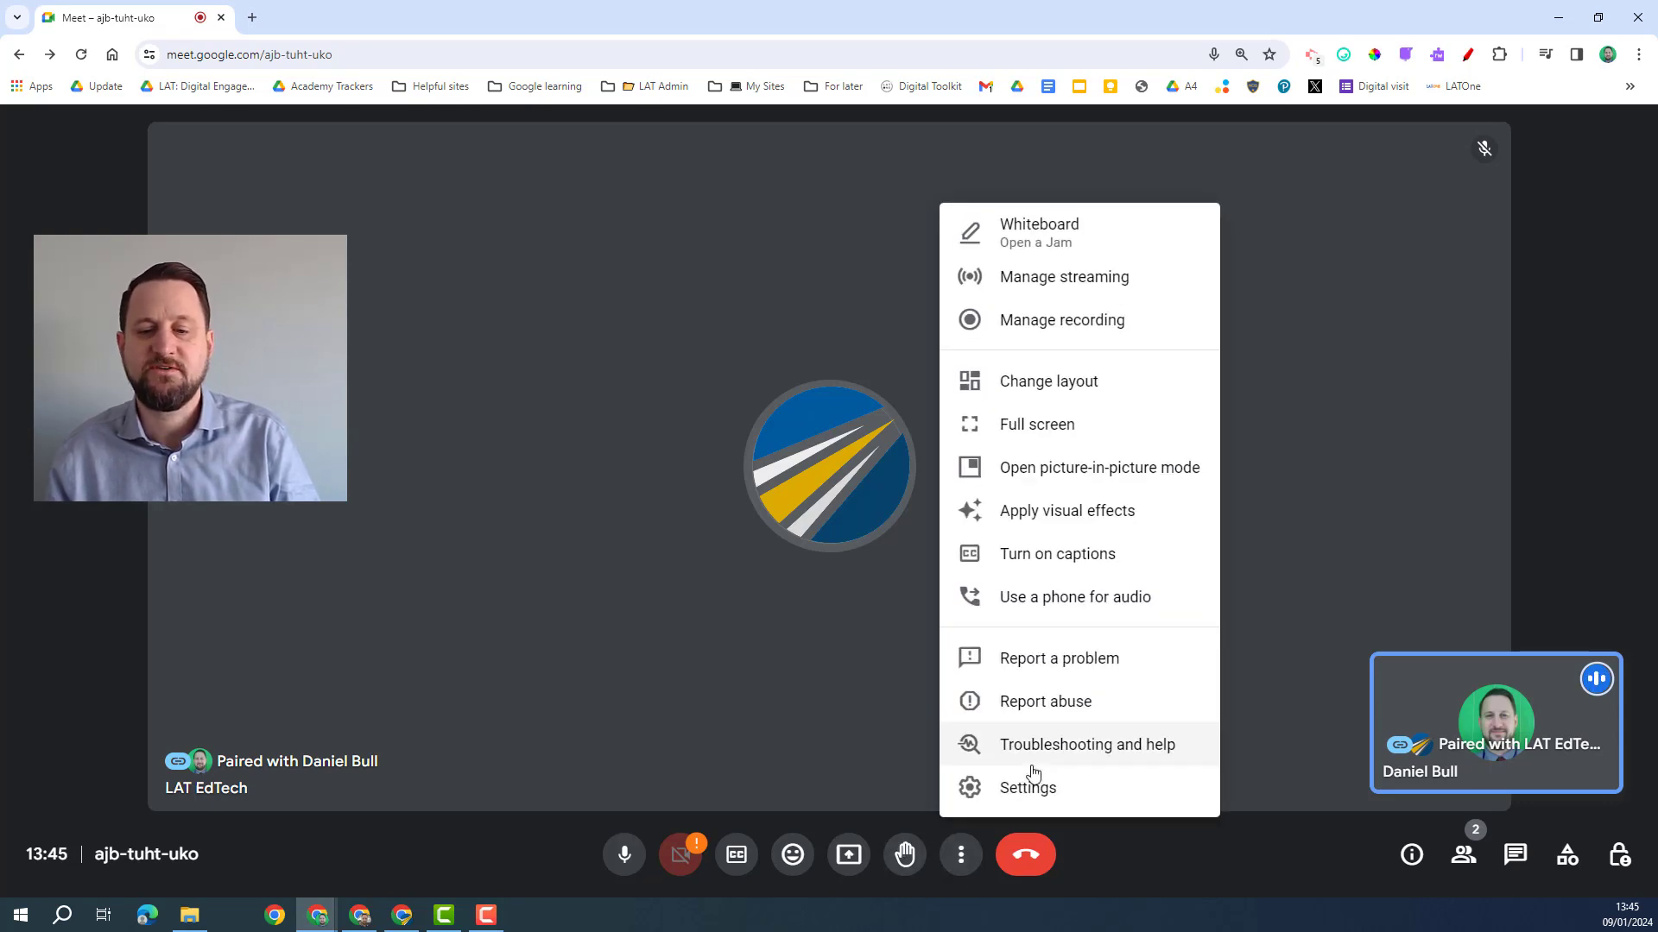
{"action": "left_click", "coordinate": [1041, 788]}
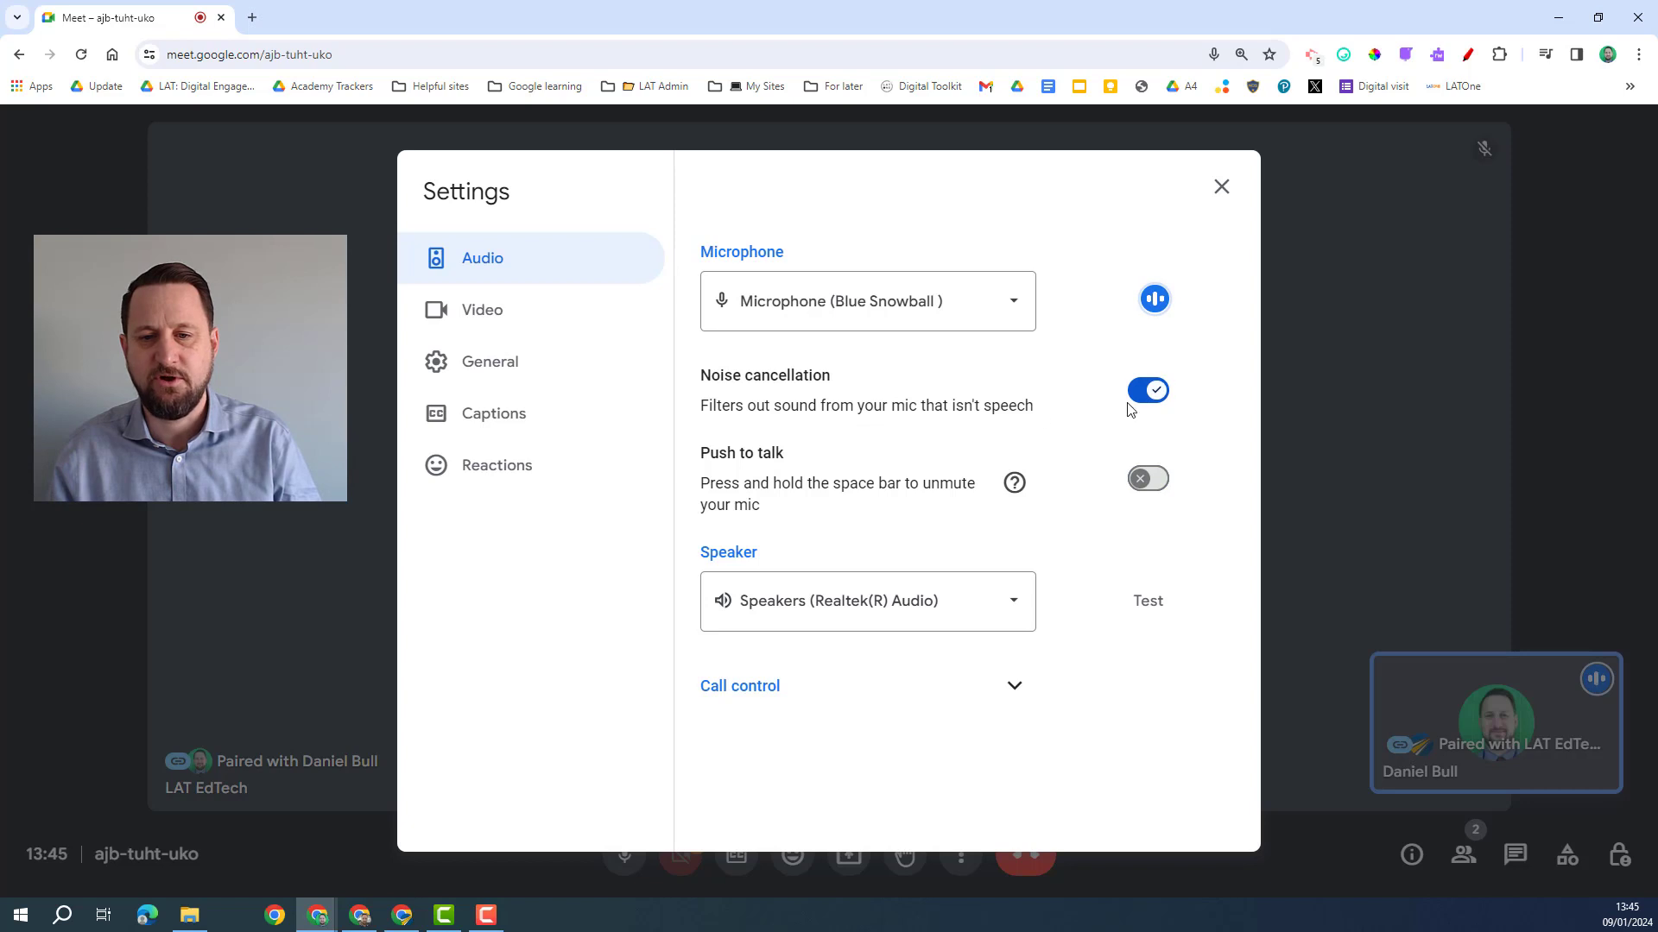
{"action": "left_click", "coordinate": [1222, 190]}
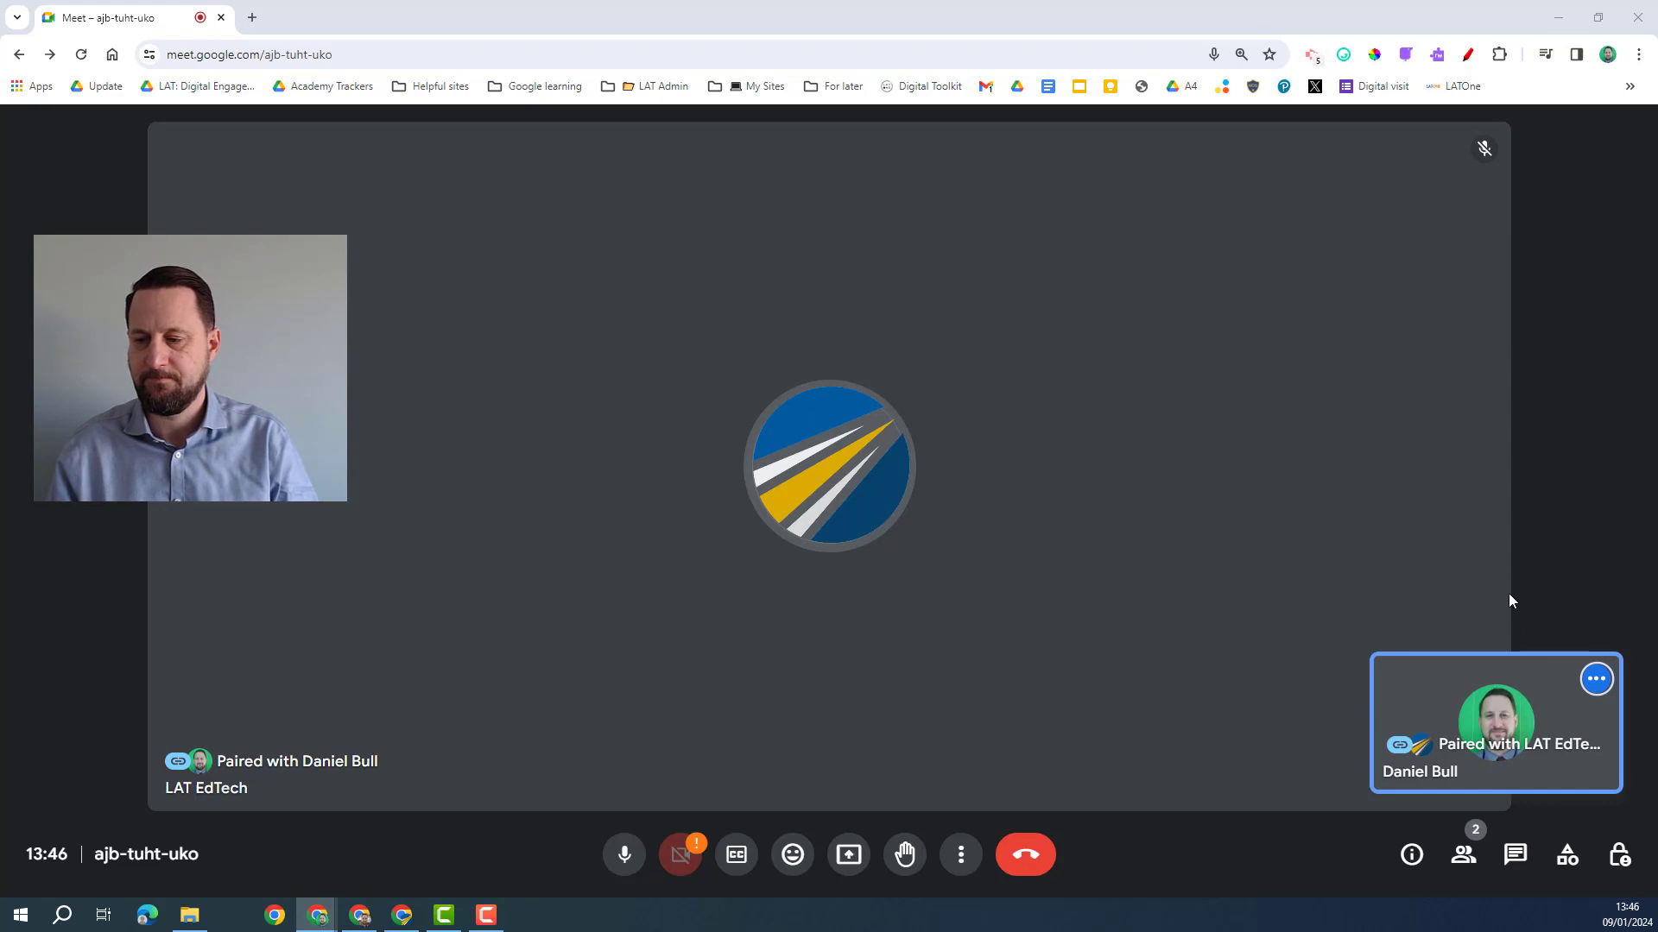
- View the Breakout rooms panel from Activities, then go back to the activities list
{"action": "left_click", "coordinate": [1567, 857]}
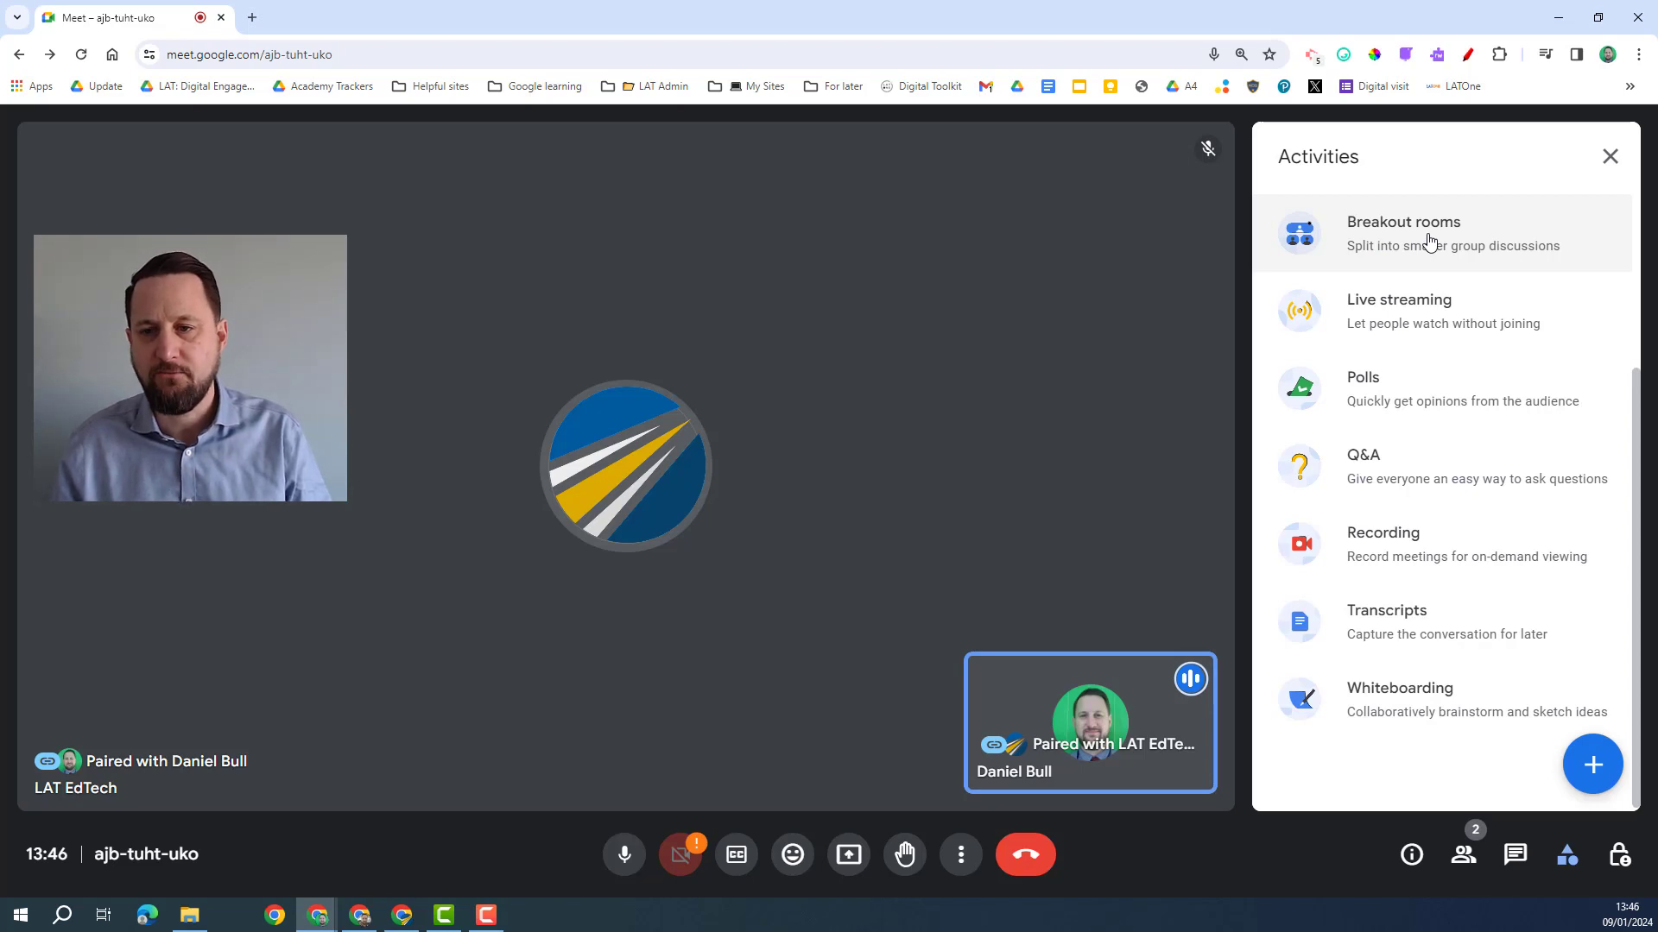
{"action": "left_click", "coordinate": [1430, 242]}
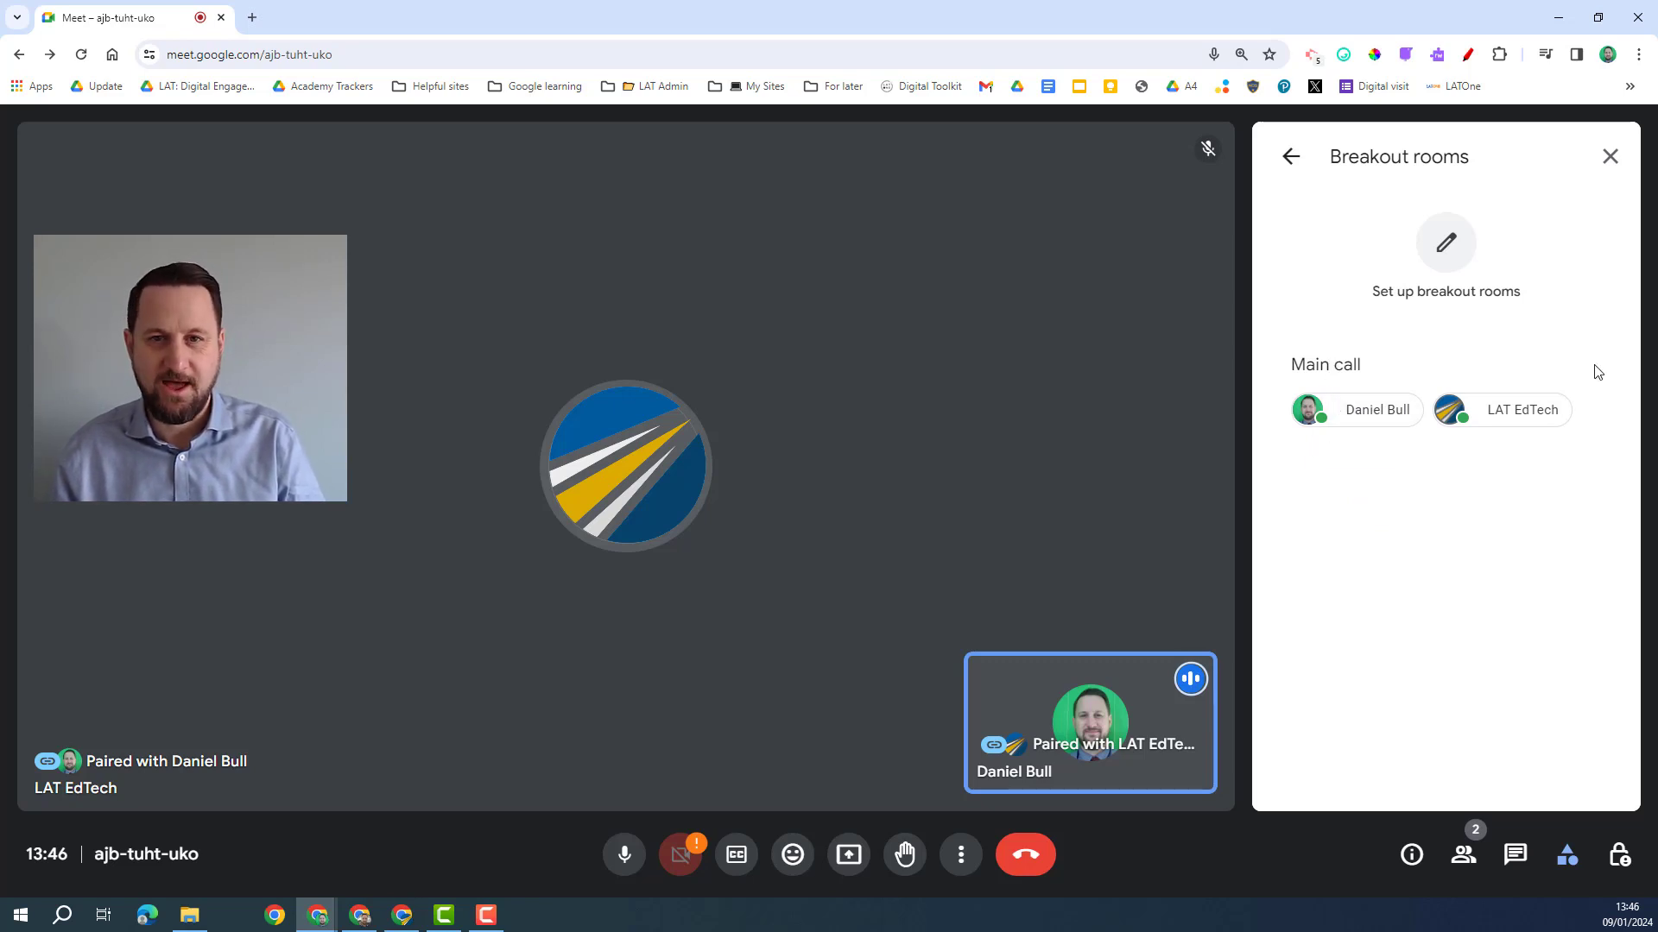
{"action": "left_click", "coordinate": [1292, 159]}
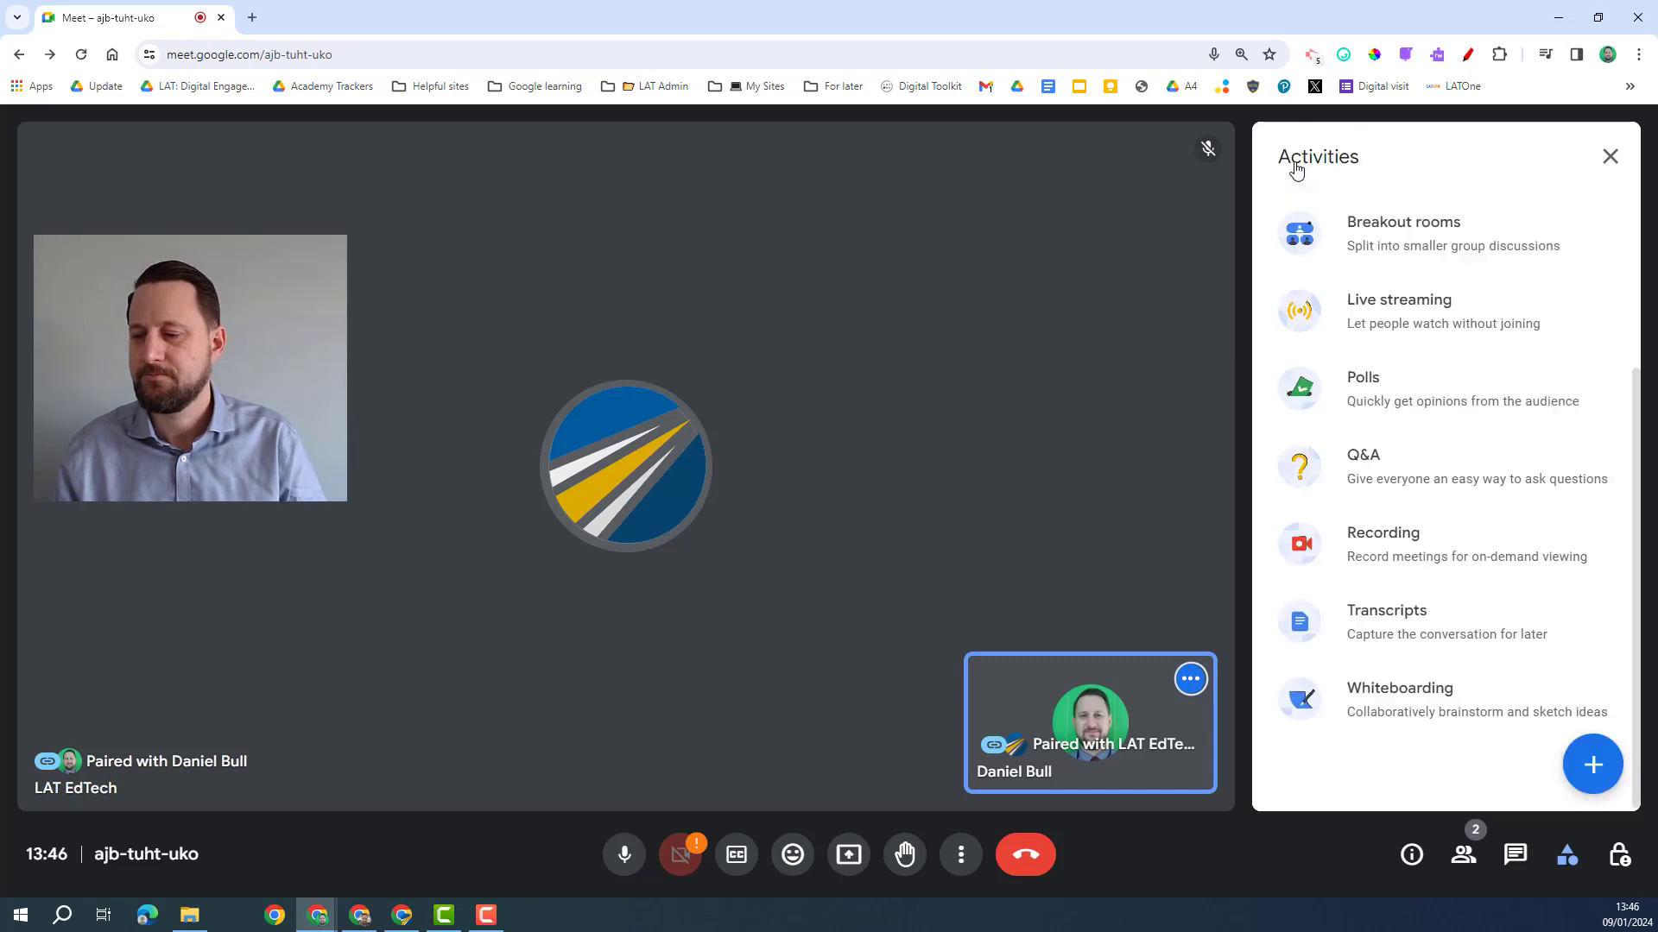
- Draft a poll 'Ask a question' with answer options Y and N and save it
{"action": "left_click", "coordinate": [1370, 388]}
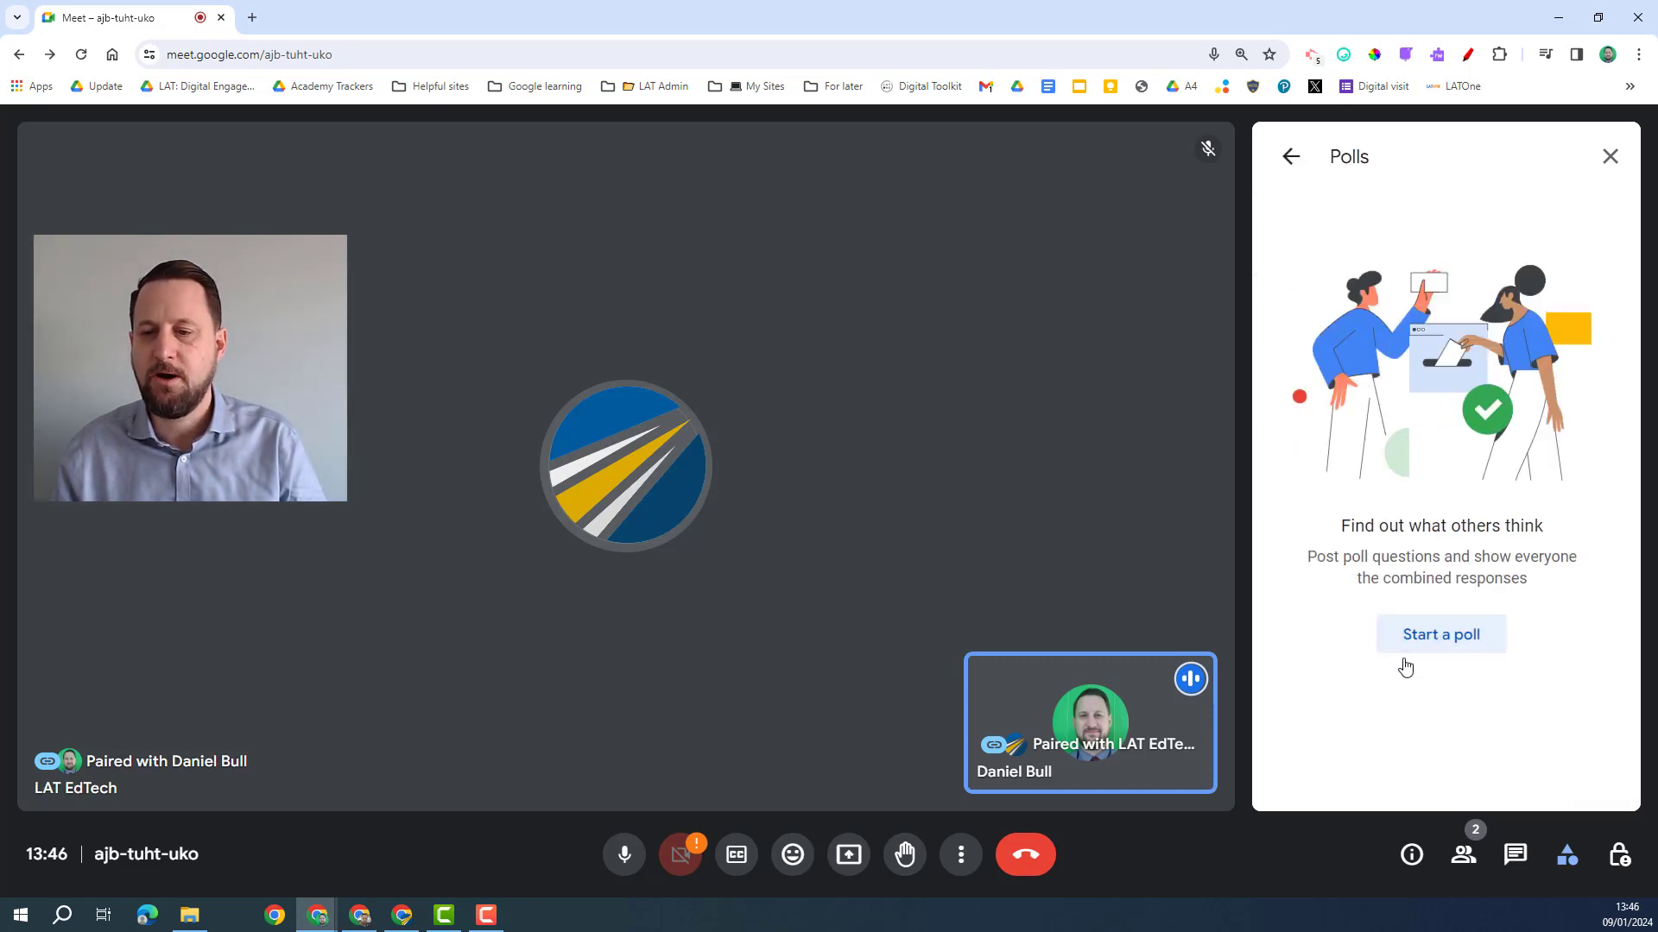
{"action": "left_click", "coordinate": [1456, 636]}
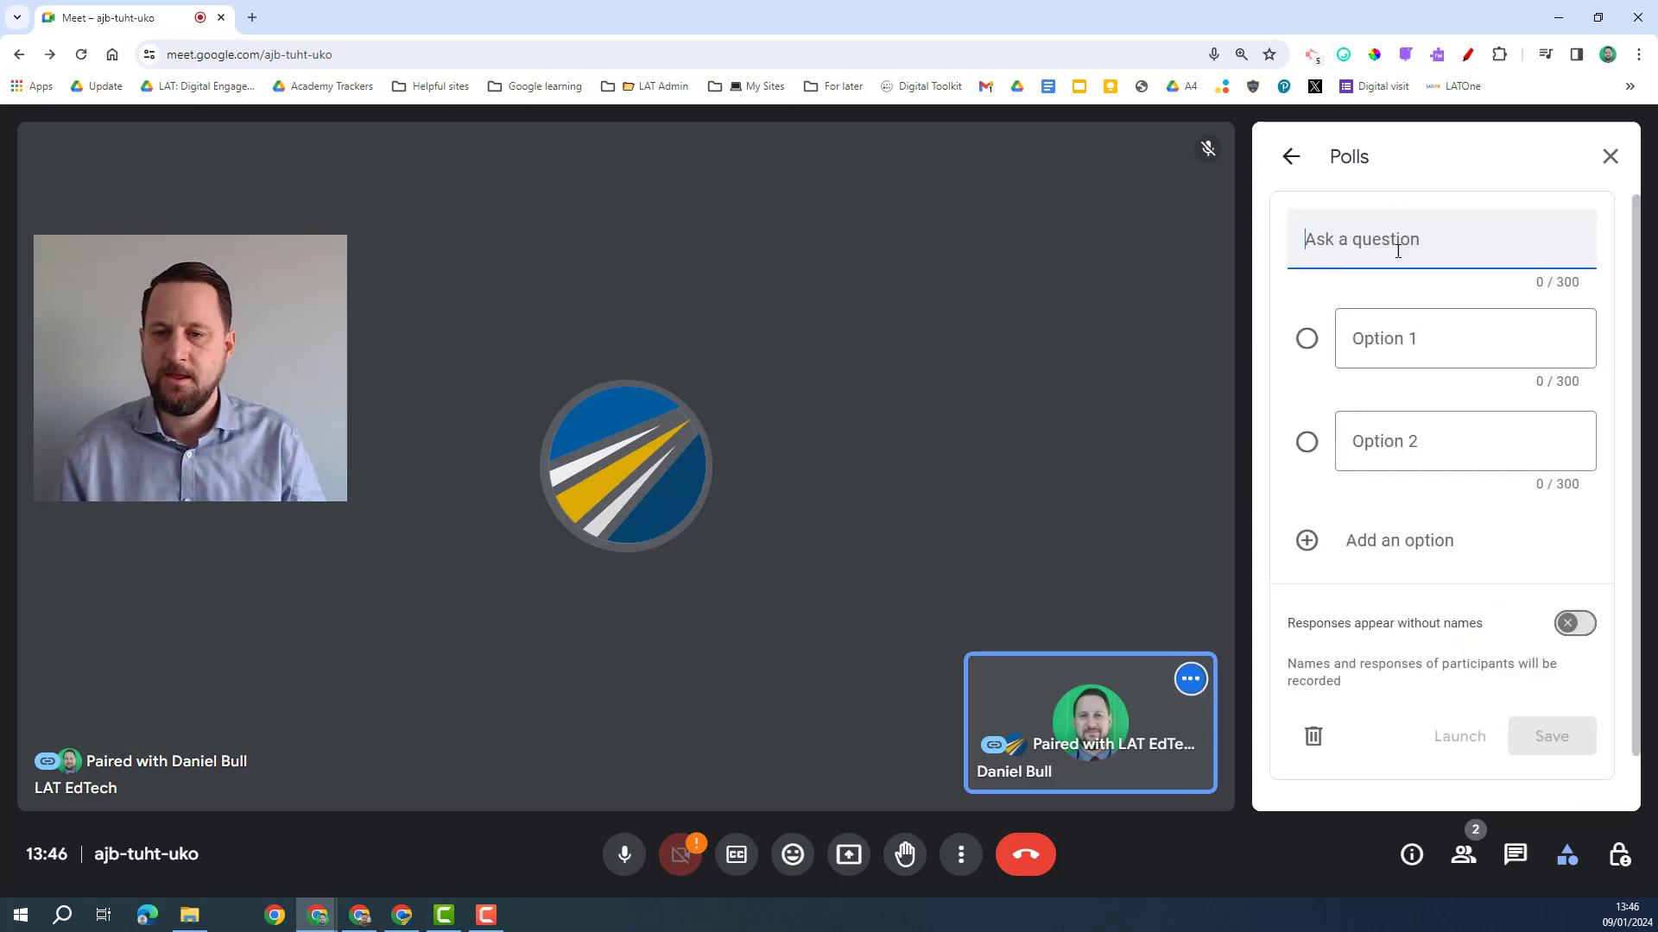
{"action": "type", "text": "Ask a"}
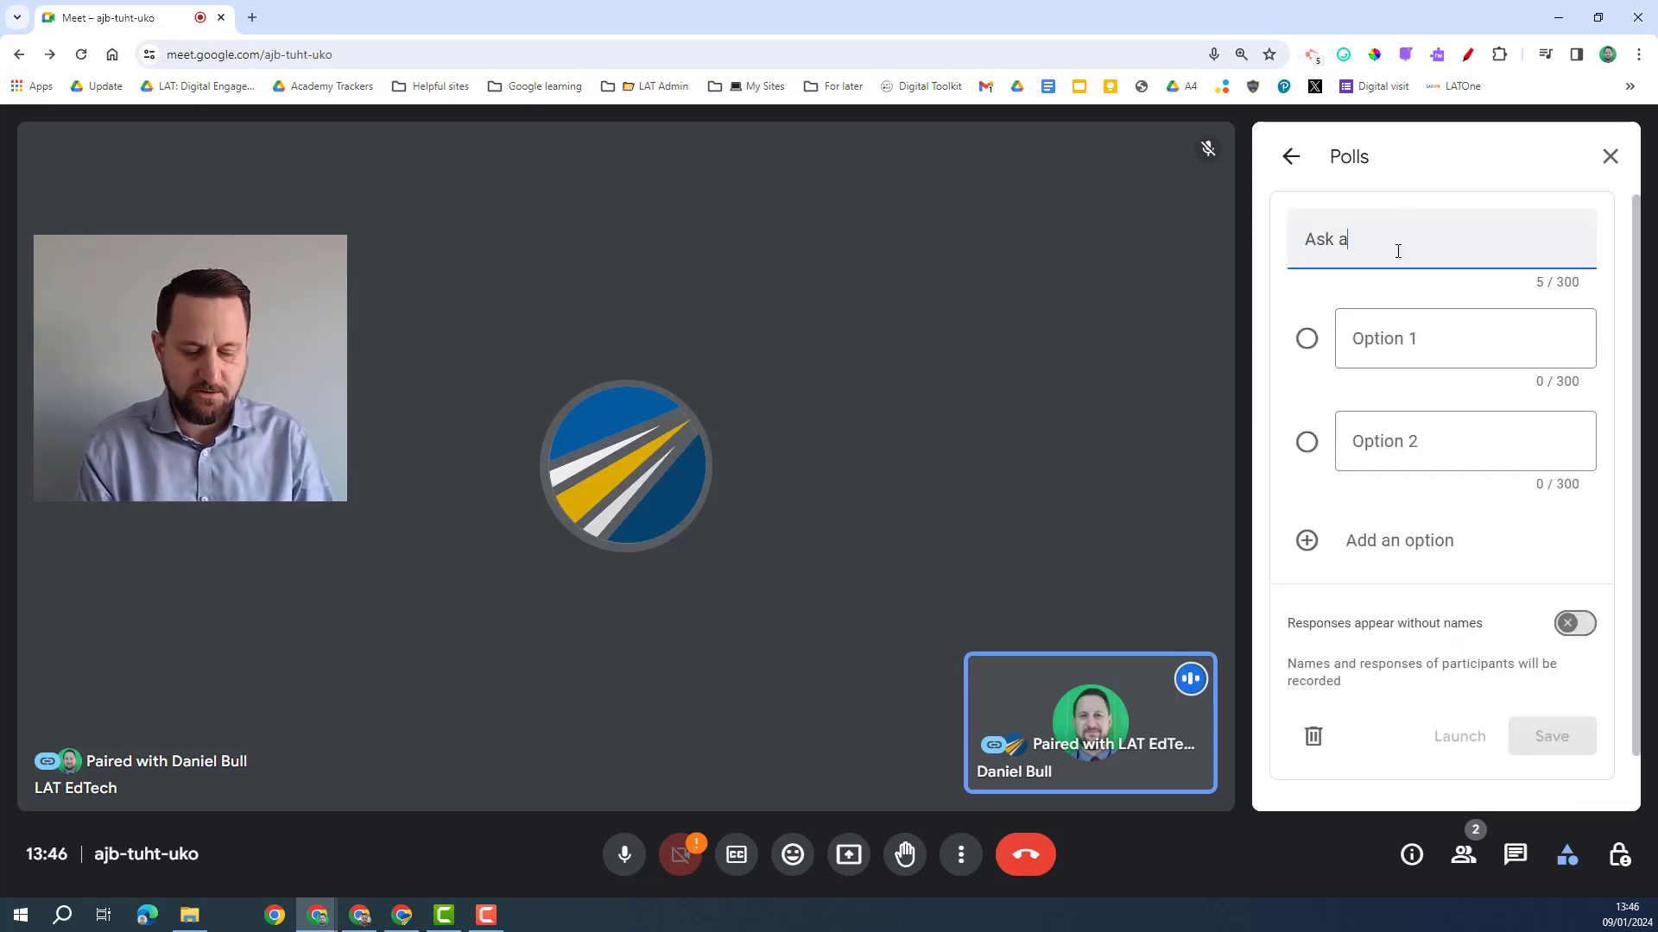
{"action": "type", "text": " questio"}
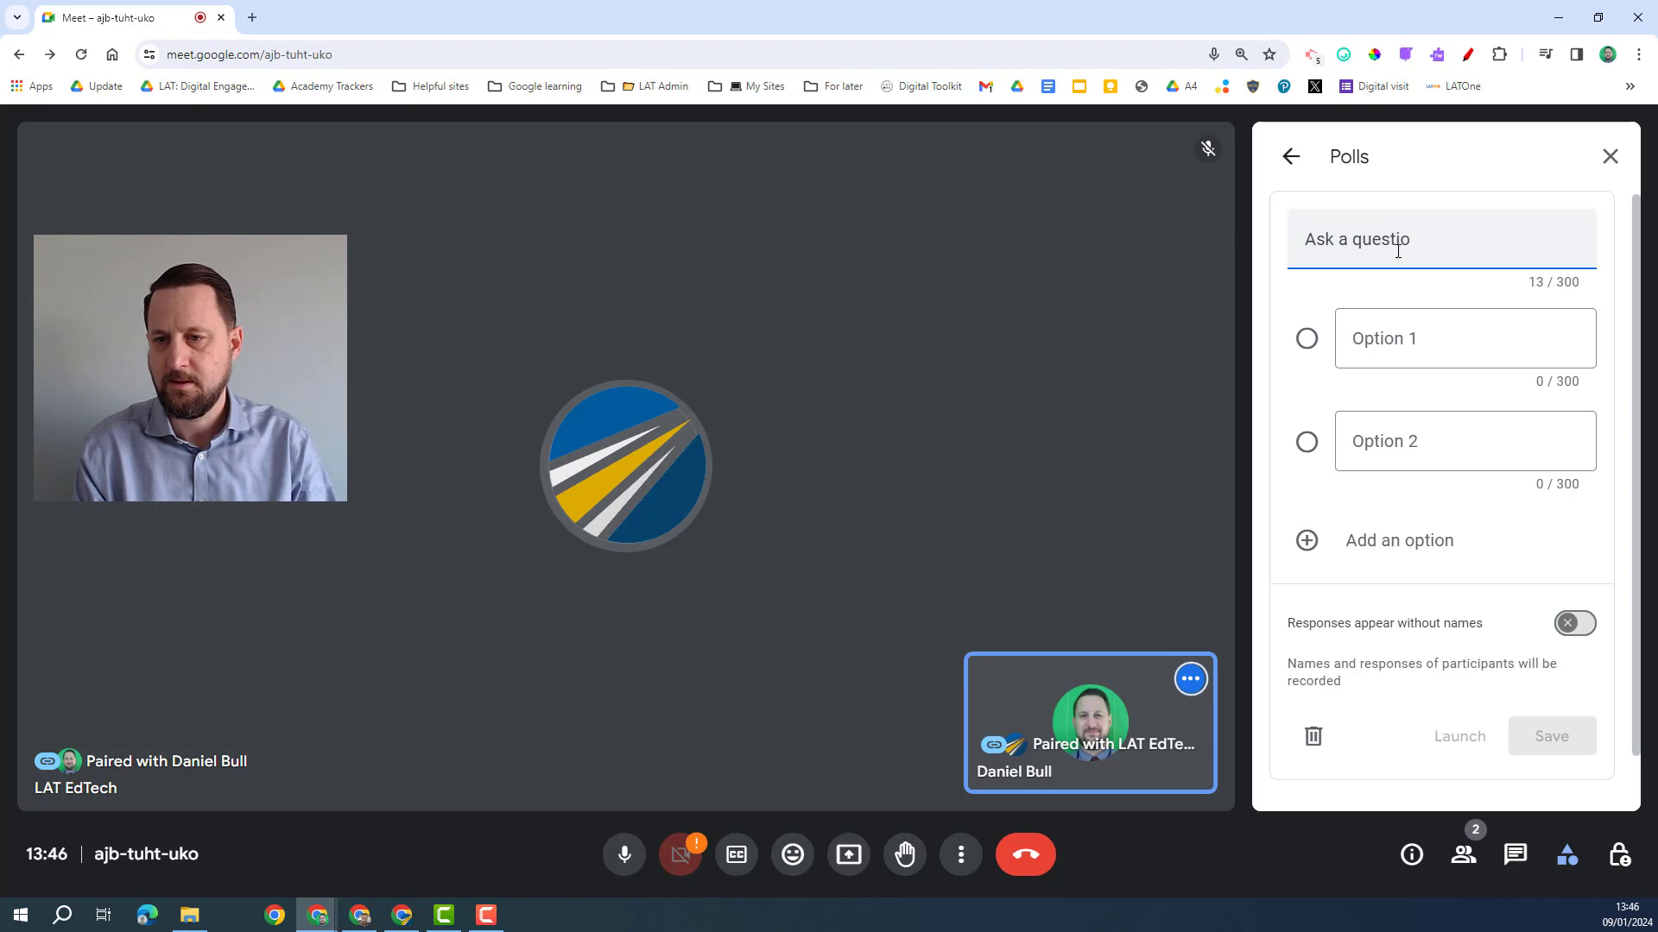
{"action": "type", "text": "n"}
{"action": "left_click", "coordinate": [1376, 335]}
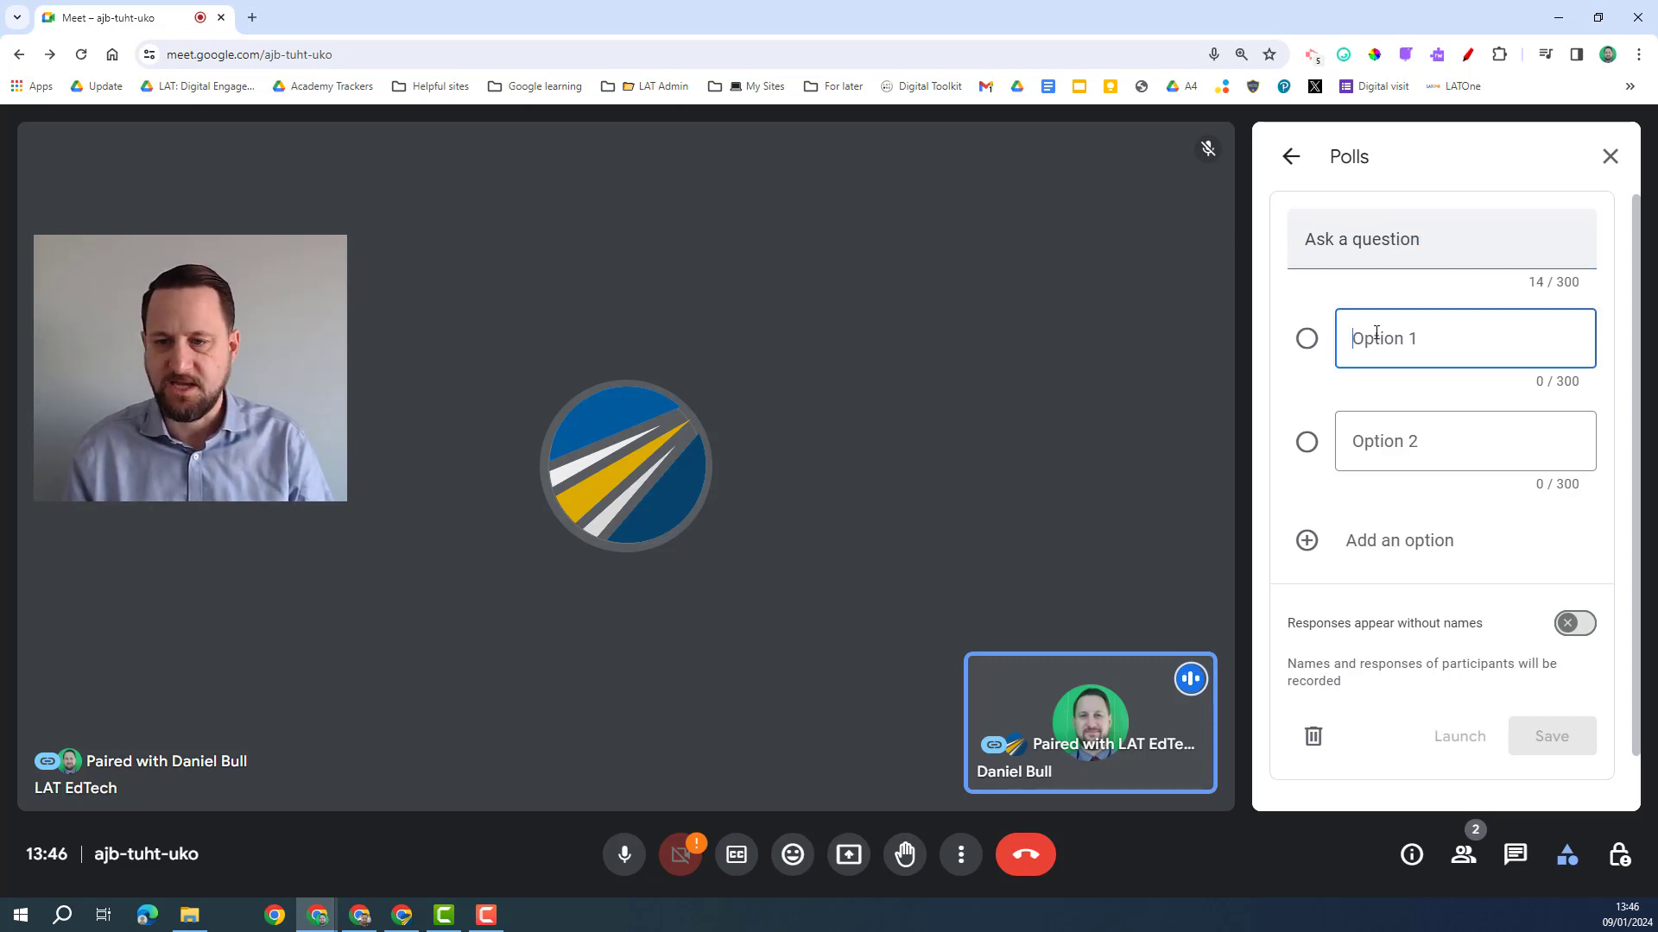
{"action": "type", "text": "Yes"}
{"action": "left_click", "coordinate": [1384, 442]}
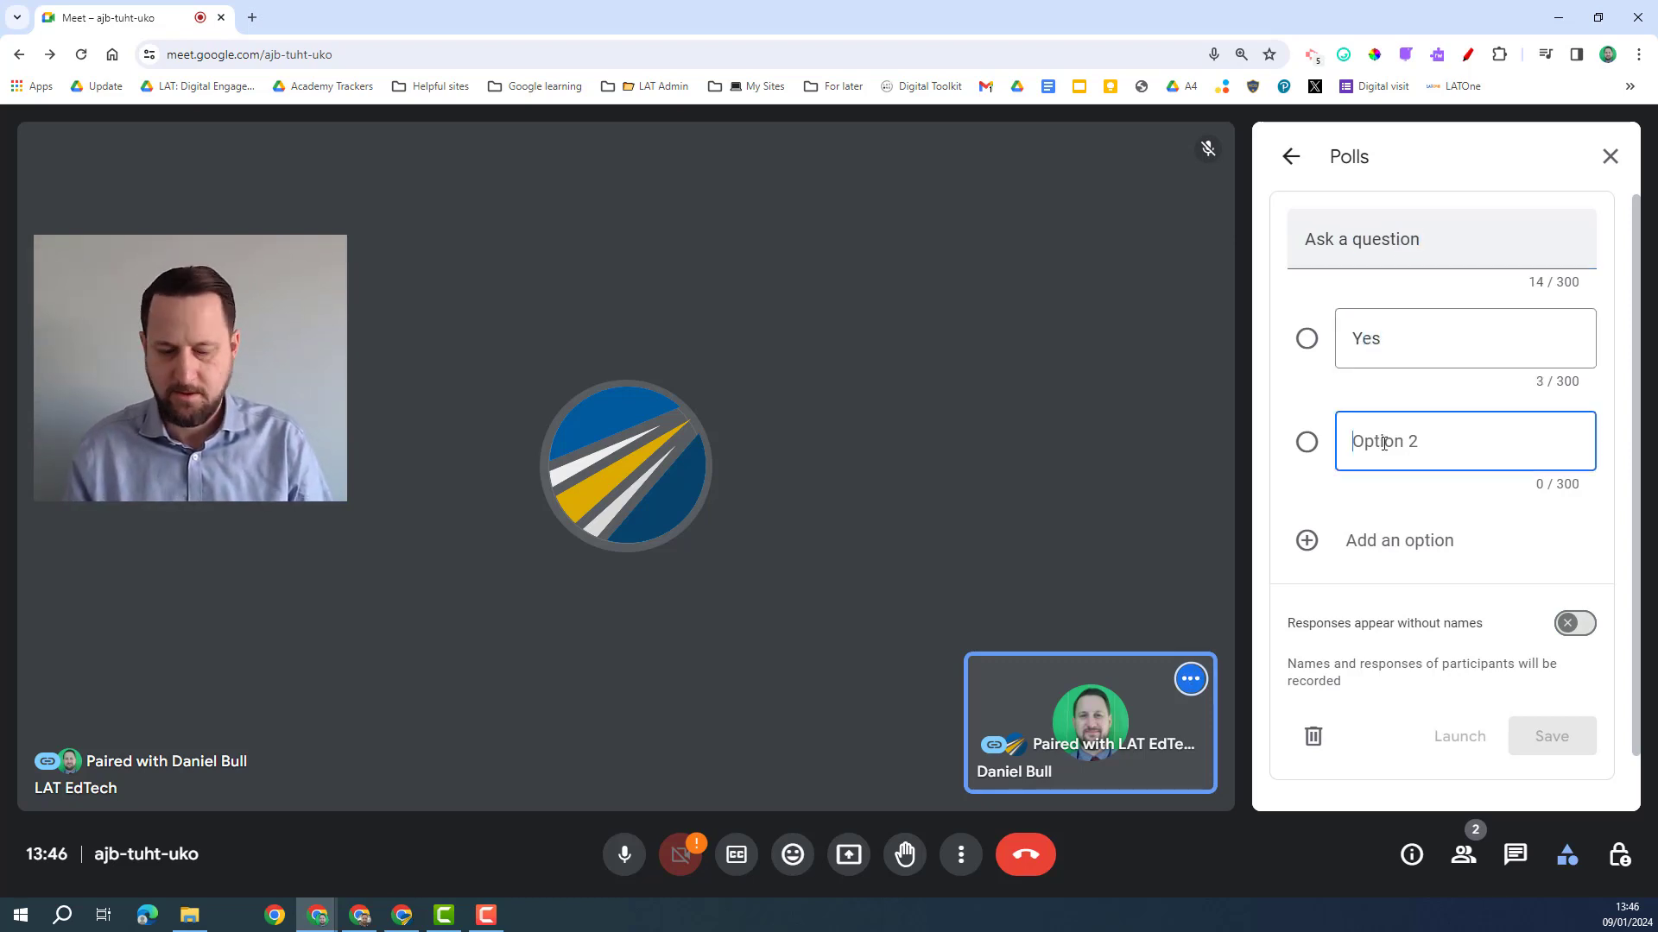
{"action": "type", "text": "No"}
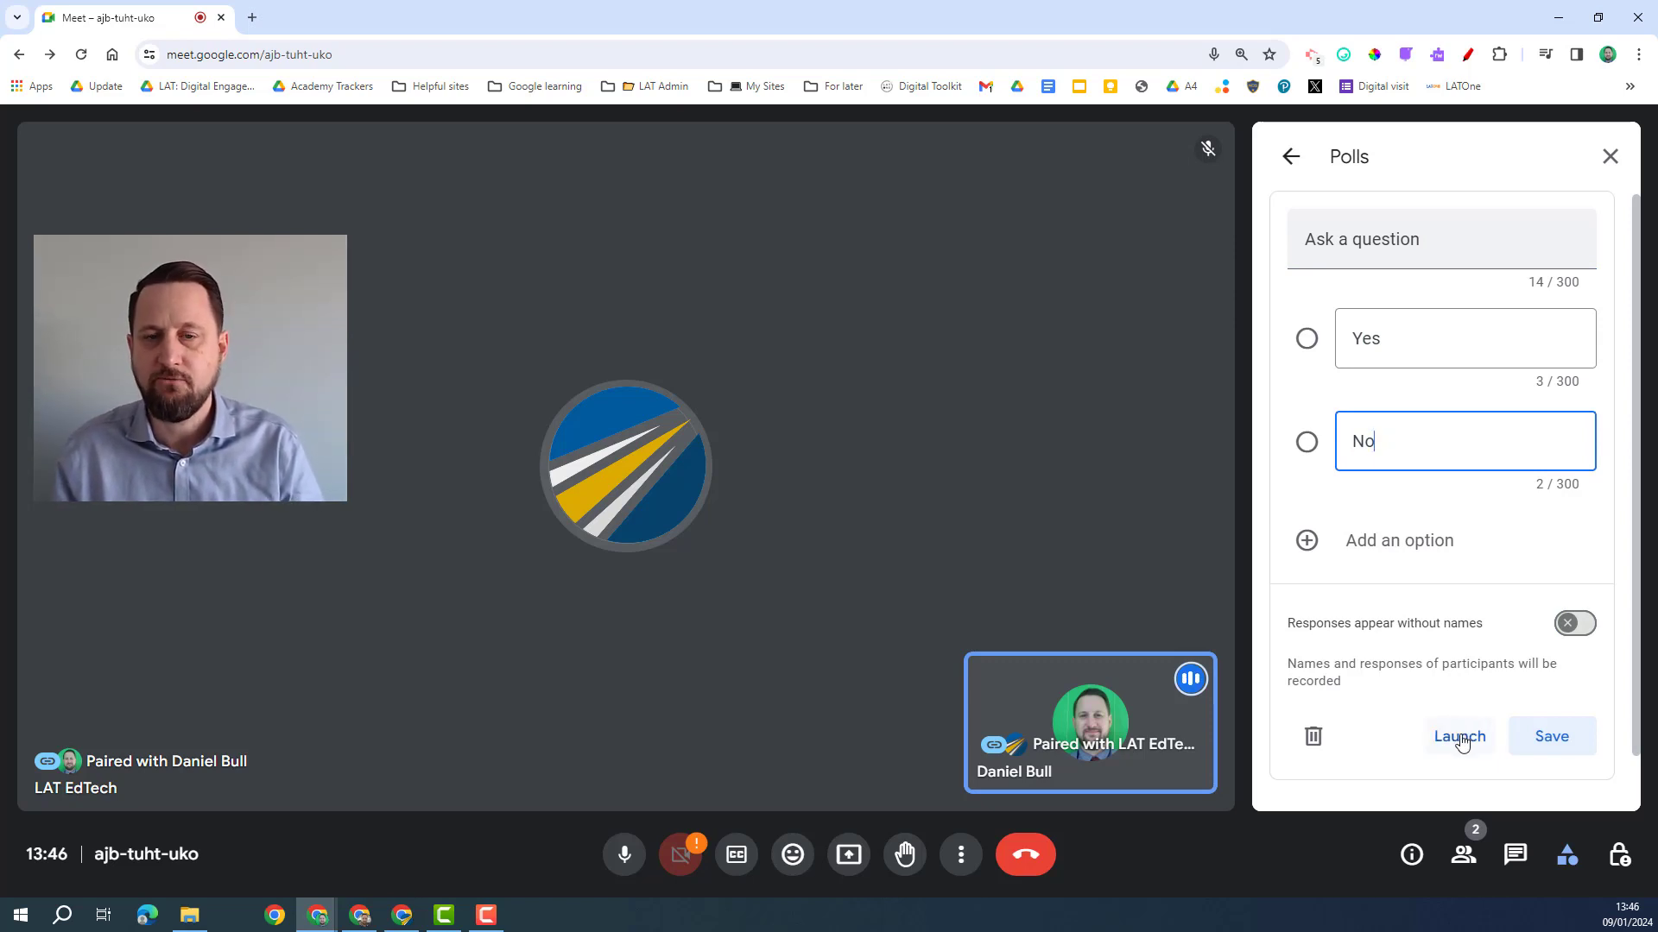
{"action": "left_click", "coordinate": [1551, 738]}
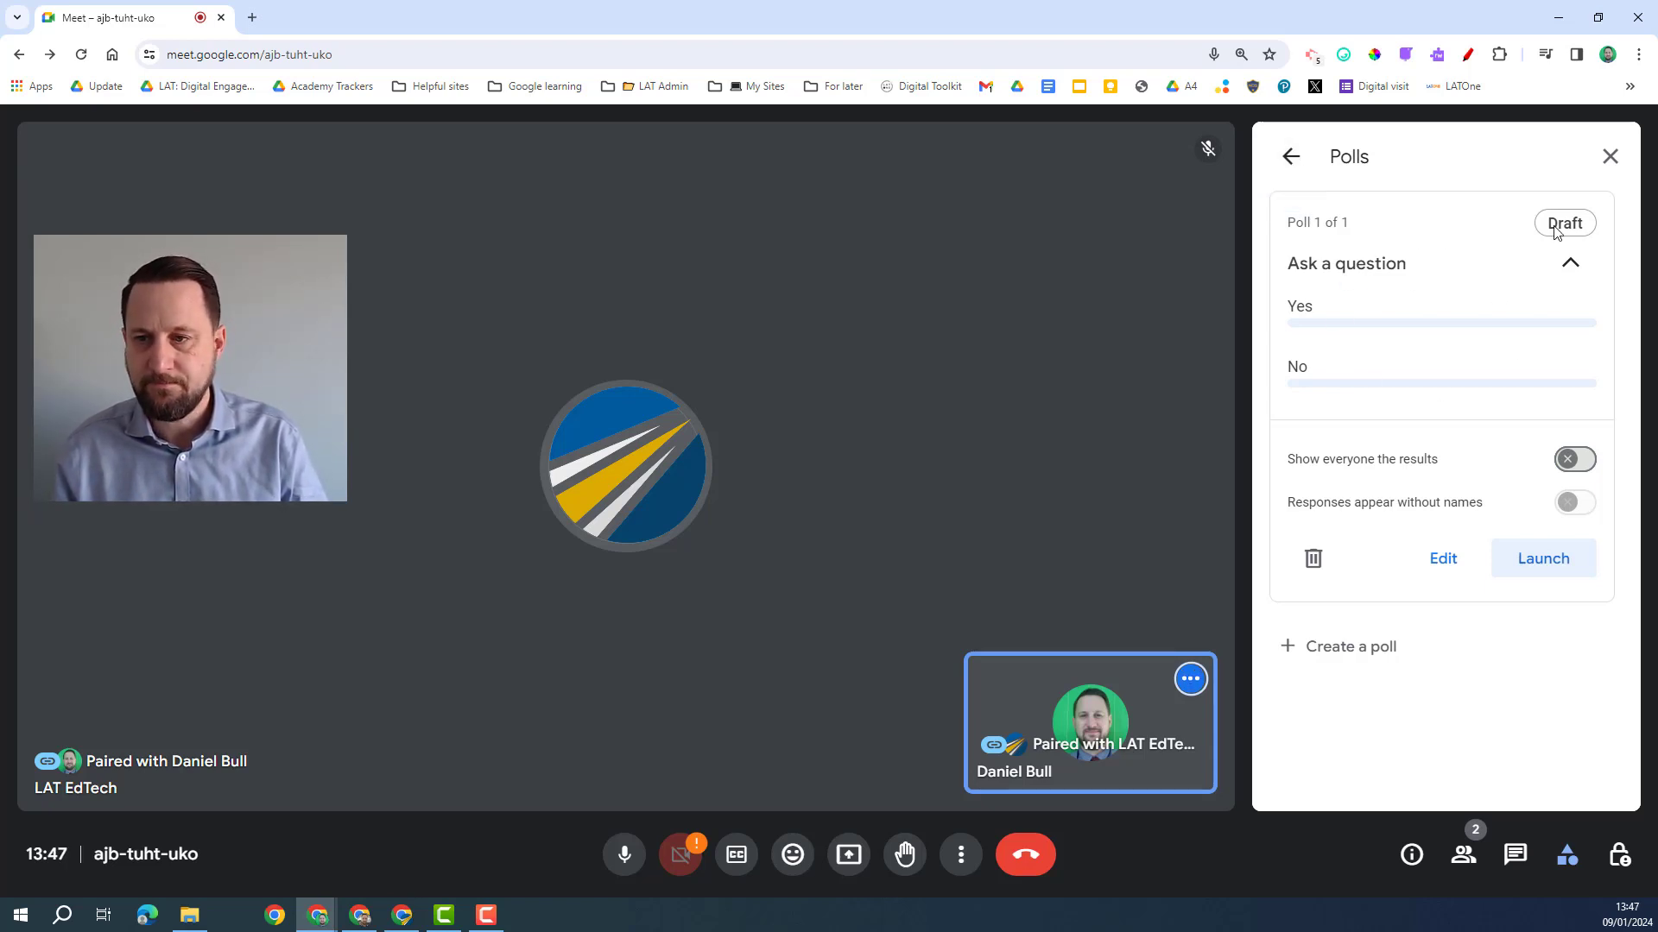
- Reopen the draft poll and launch it to participants
{"action": "left_click", "coordinate": [1443, 559]}
{"action": "scroll", "coordinate": [1408, 619], "scroll_direction": "down", "scroll_amount": 1}
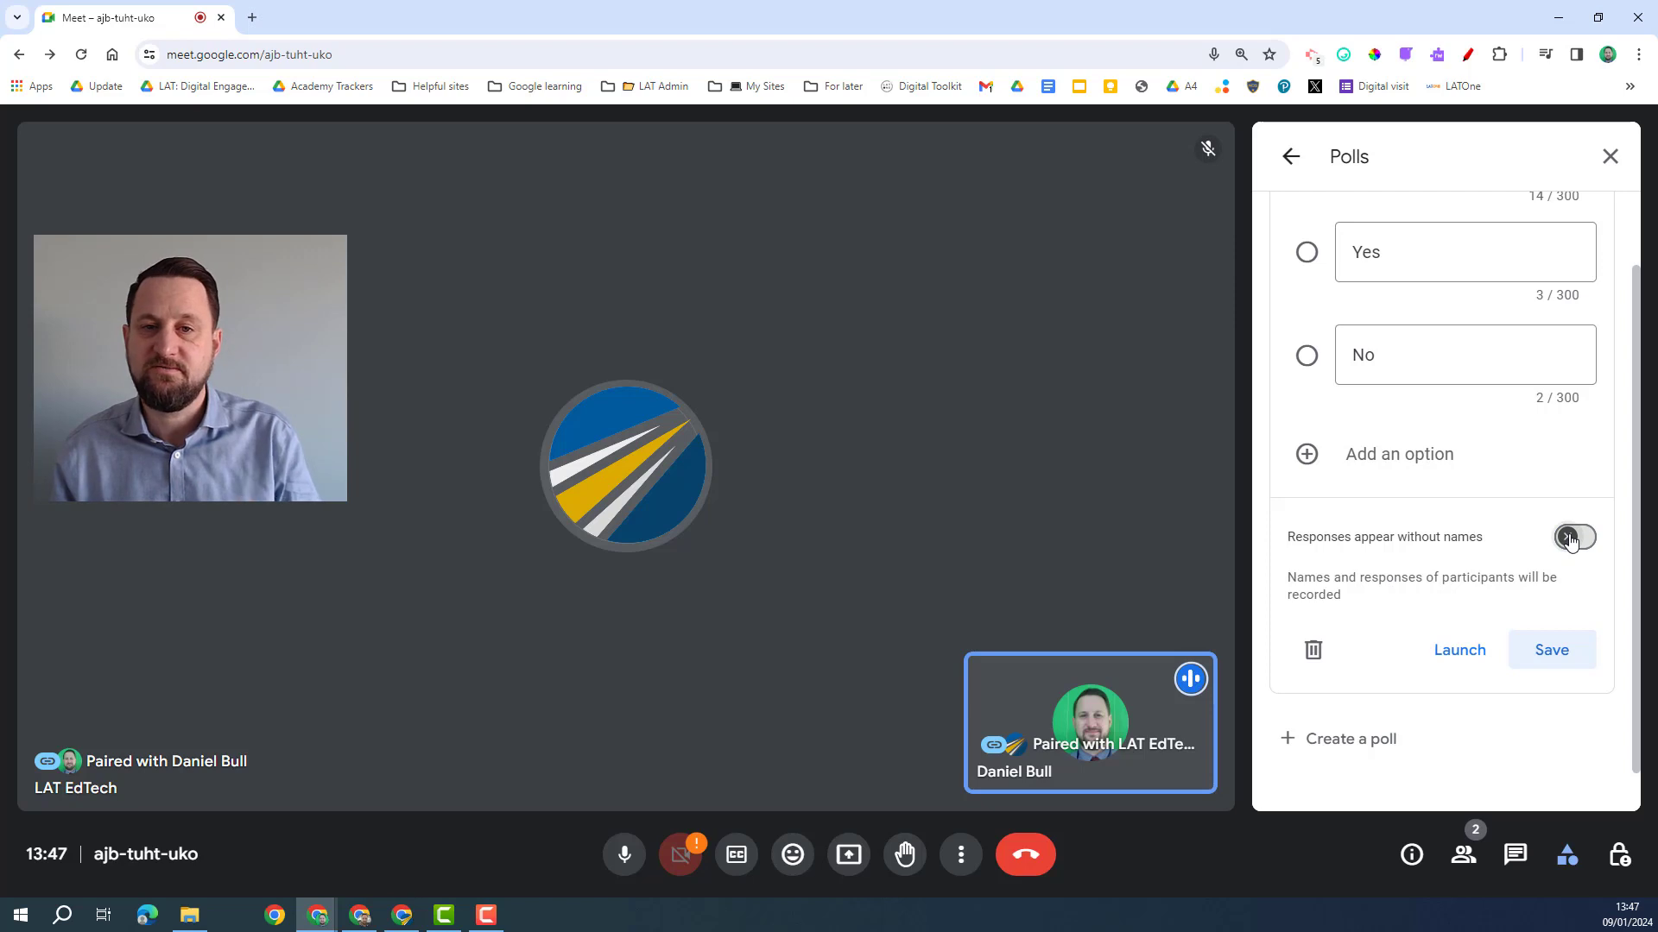
{"action": "left_click", "coordinate": [1473, 654]}
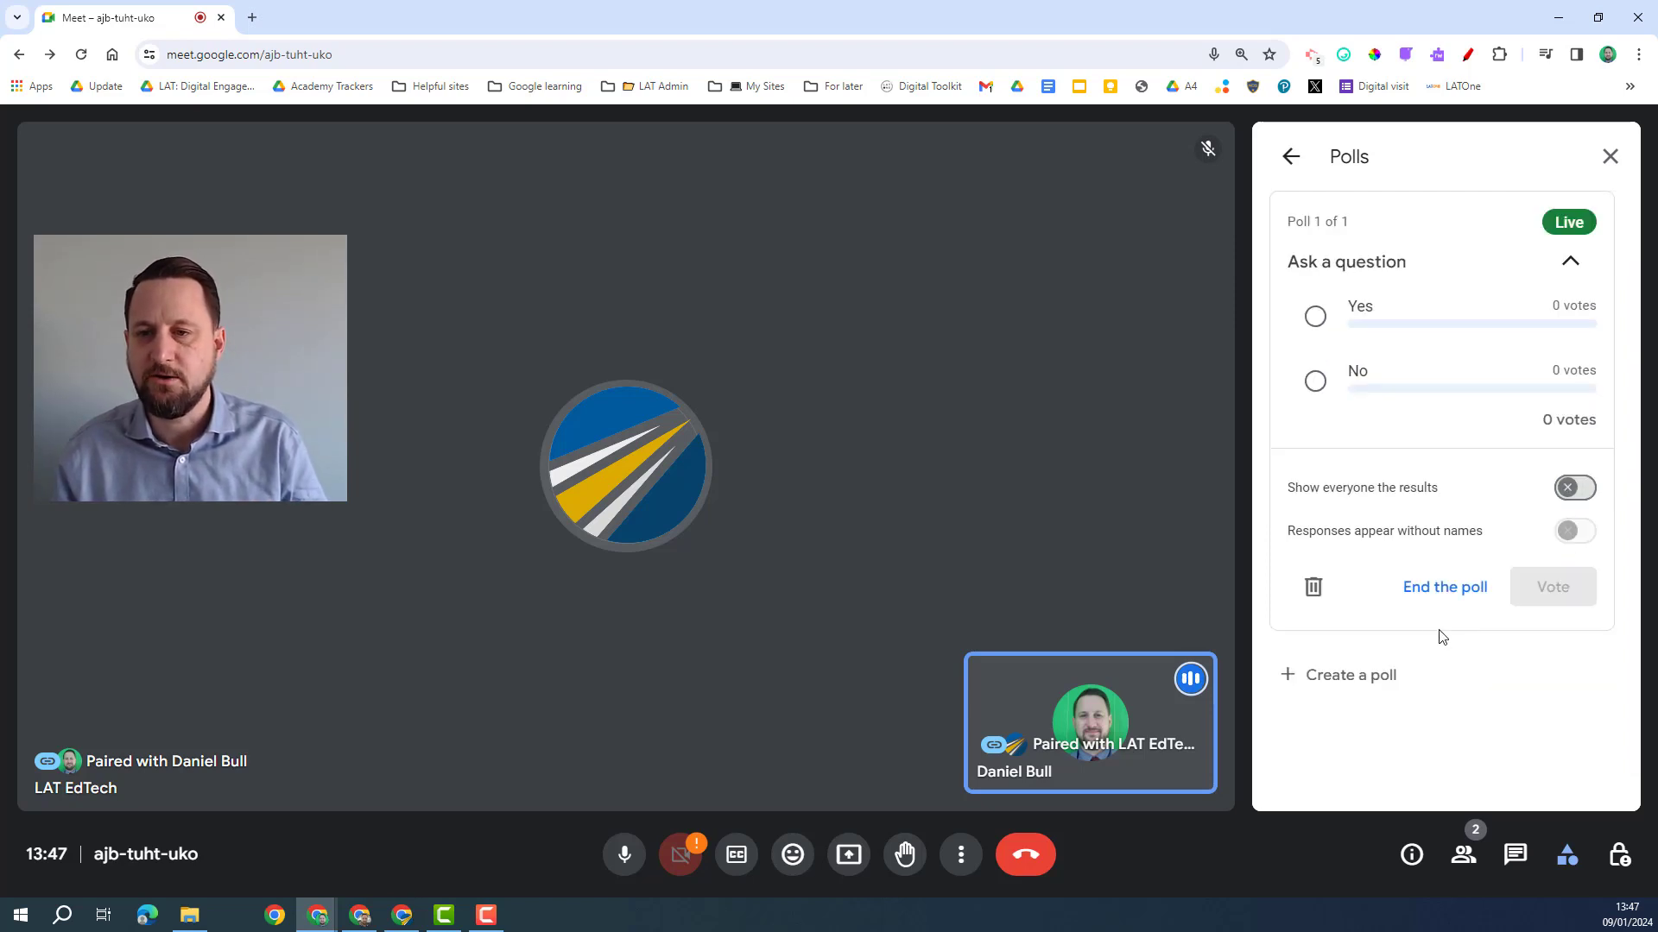
- Return to the live poll, vote Yes, then reopen the activities list
{"action": "left_click", "coordinate": [1289, 157]}
{"action": "left_click", "coordinate": [1554, 876]}
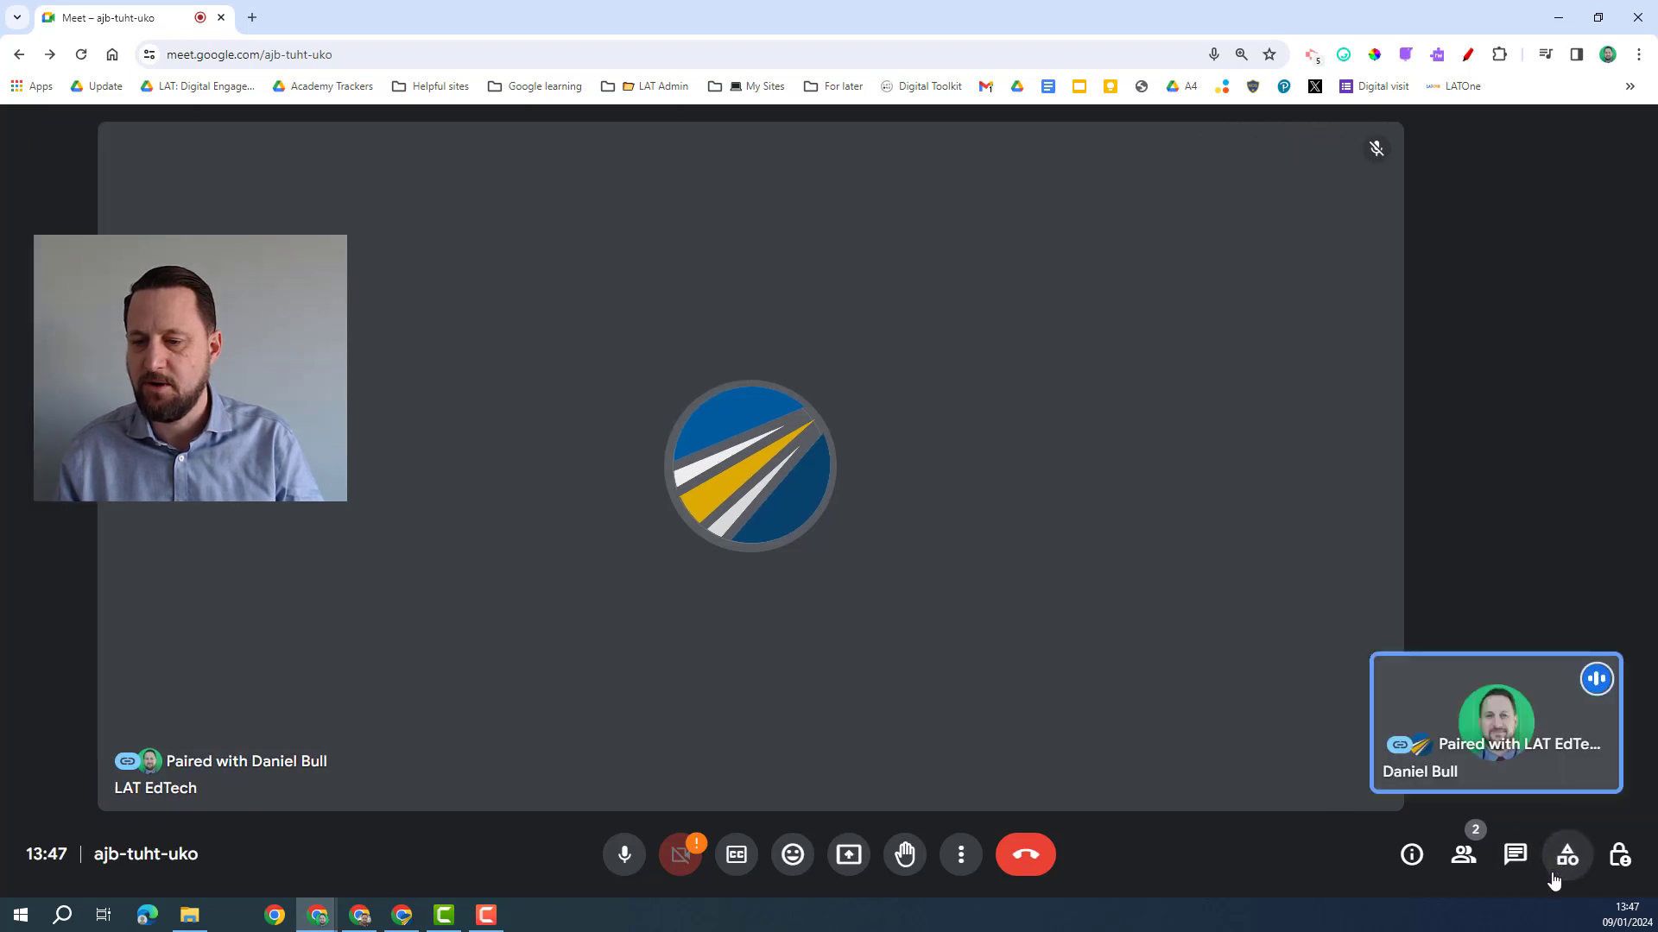
{"action": "left_click", "coordinate": [1554, 876]}
{"action": "left_click", "coordinate": [1385, 379]}
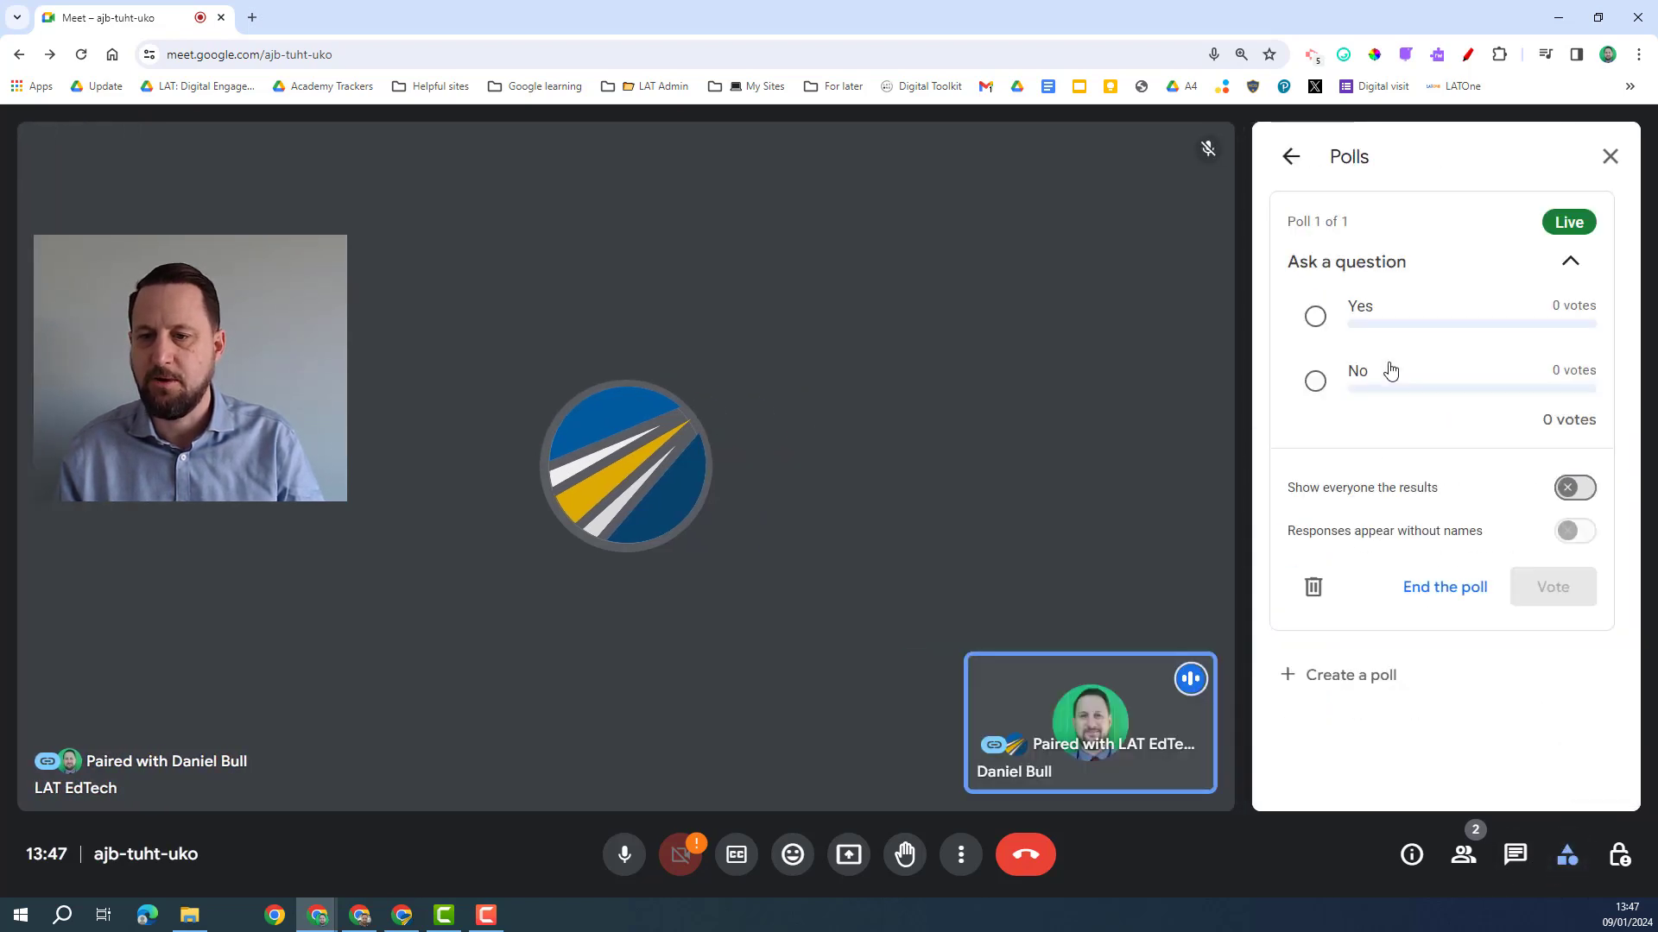
{"action": "left_click", "coordinate": [1316, 318]}
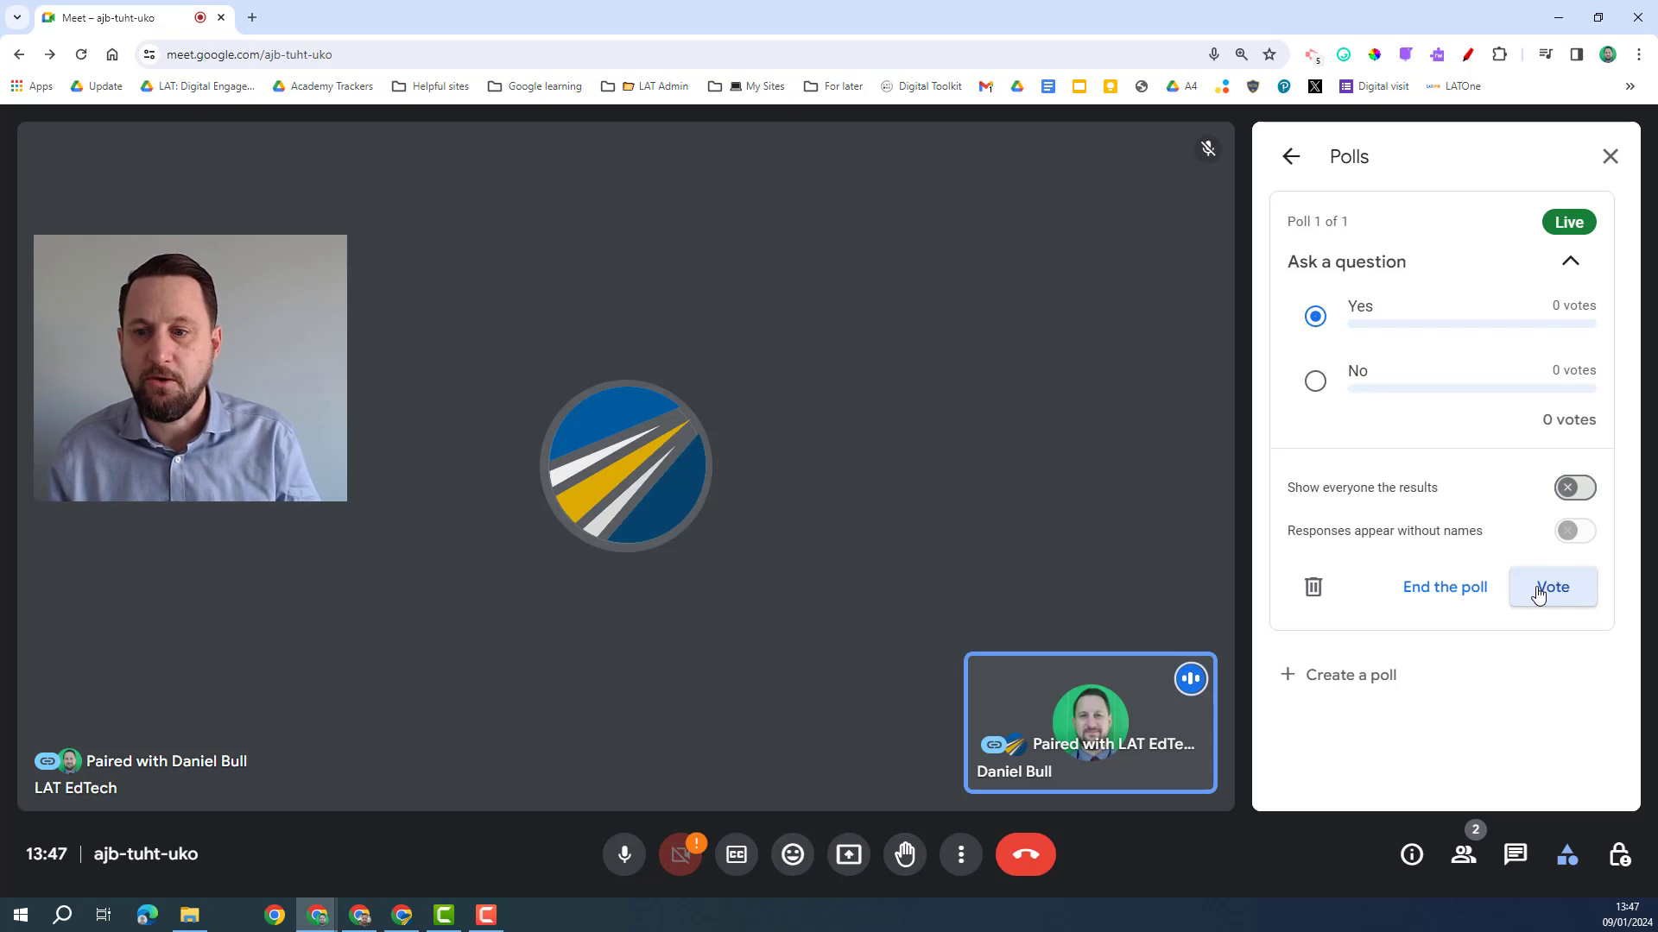
{"action": "left_click", "coordinate": [1550, 864]}
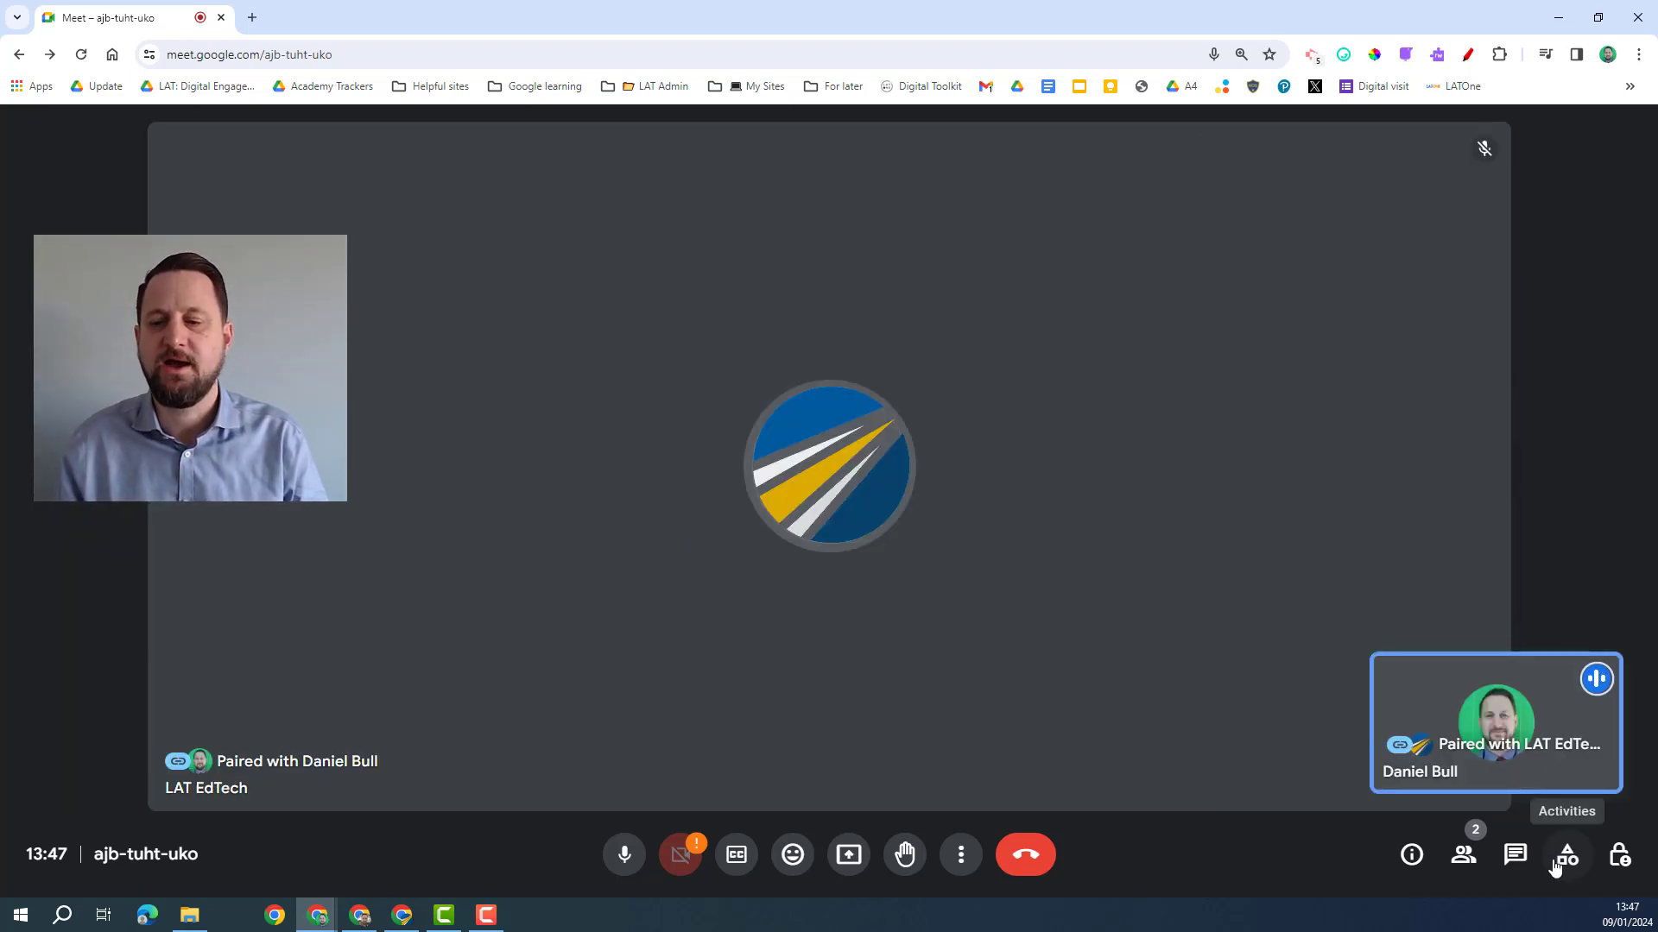
{"action": "left_click", "coordinate": [1565, 858]}
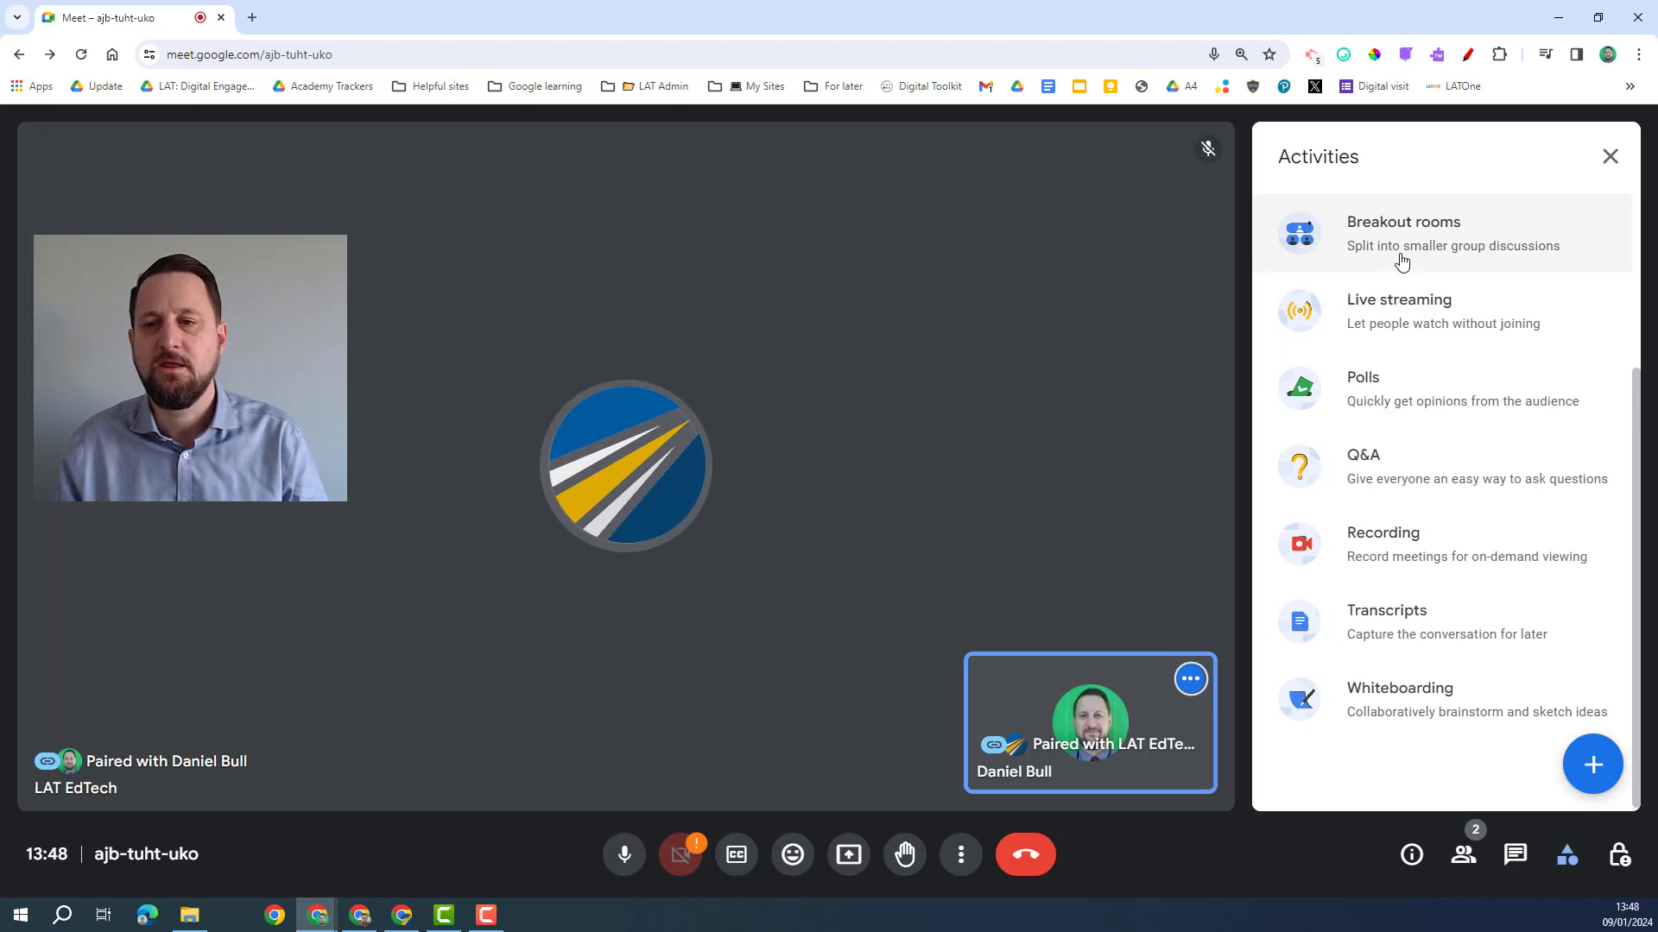
- Enable Q&A with questions sorted by Popular, confirm host controls allow anonymous questions, then close the panel
{"action": "left_click", "coordinate": [1401, 483]}
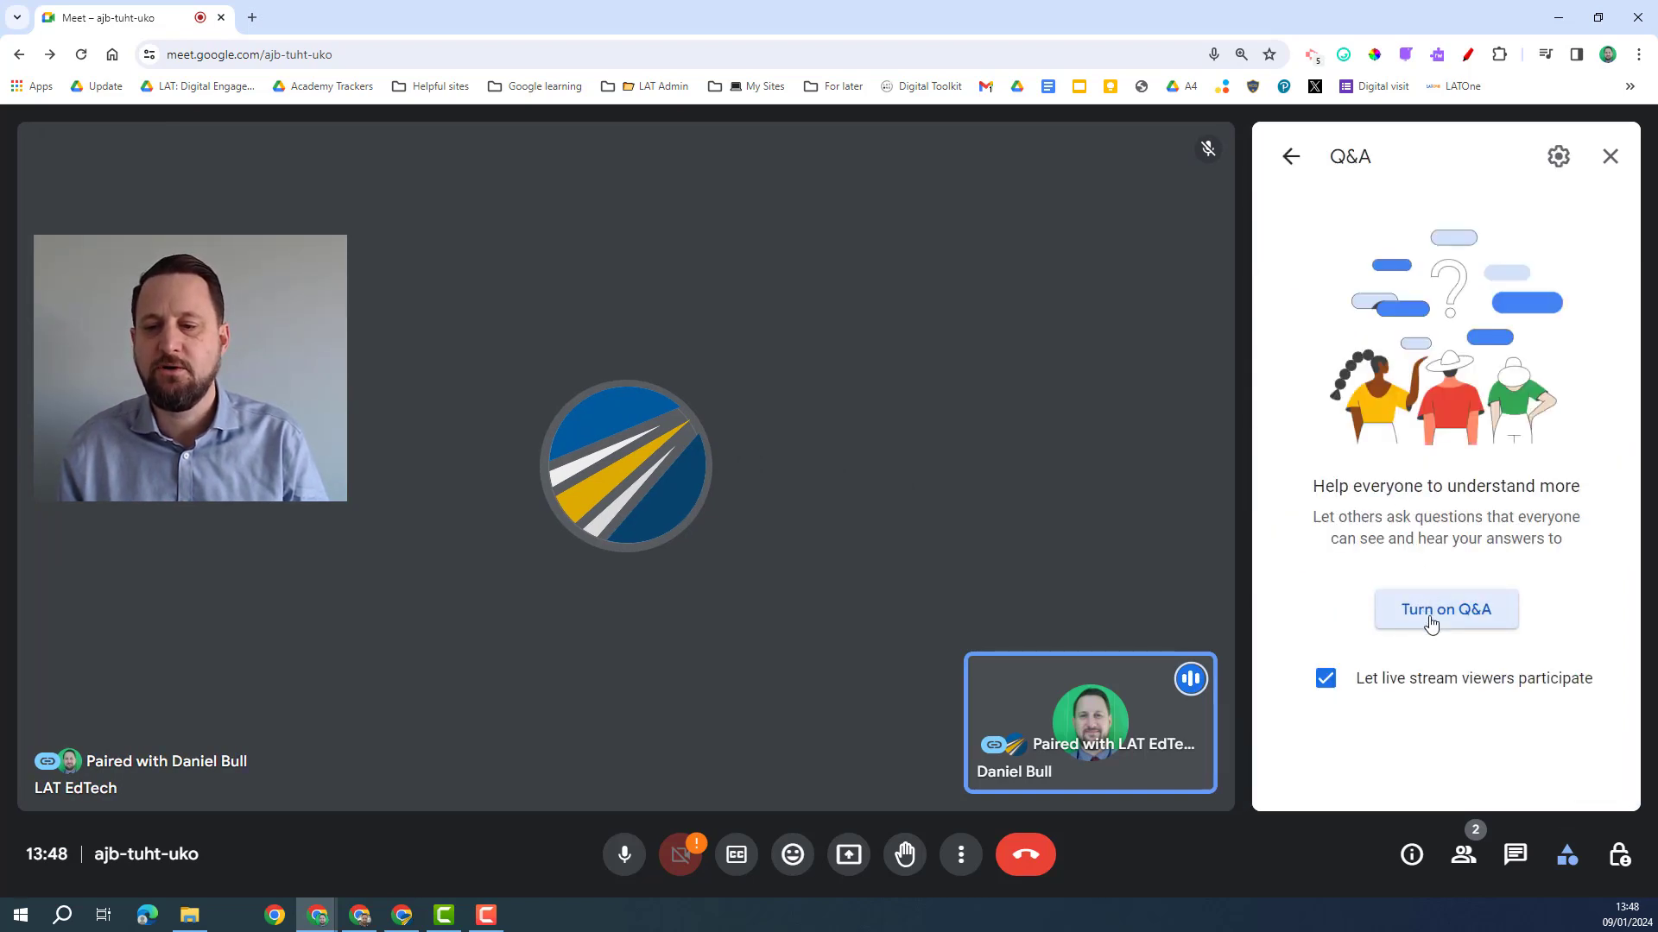
{"action": "left_click", "coordinate": [1430, 620]}
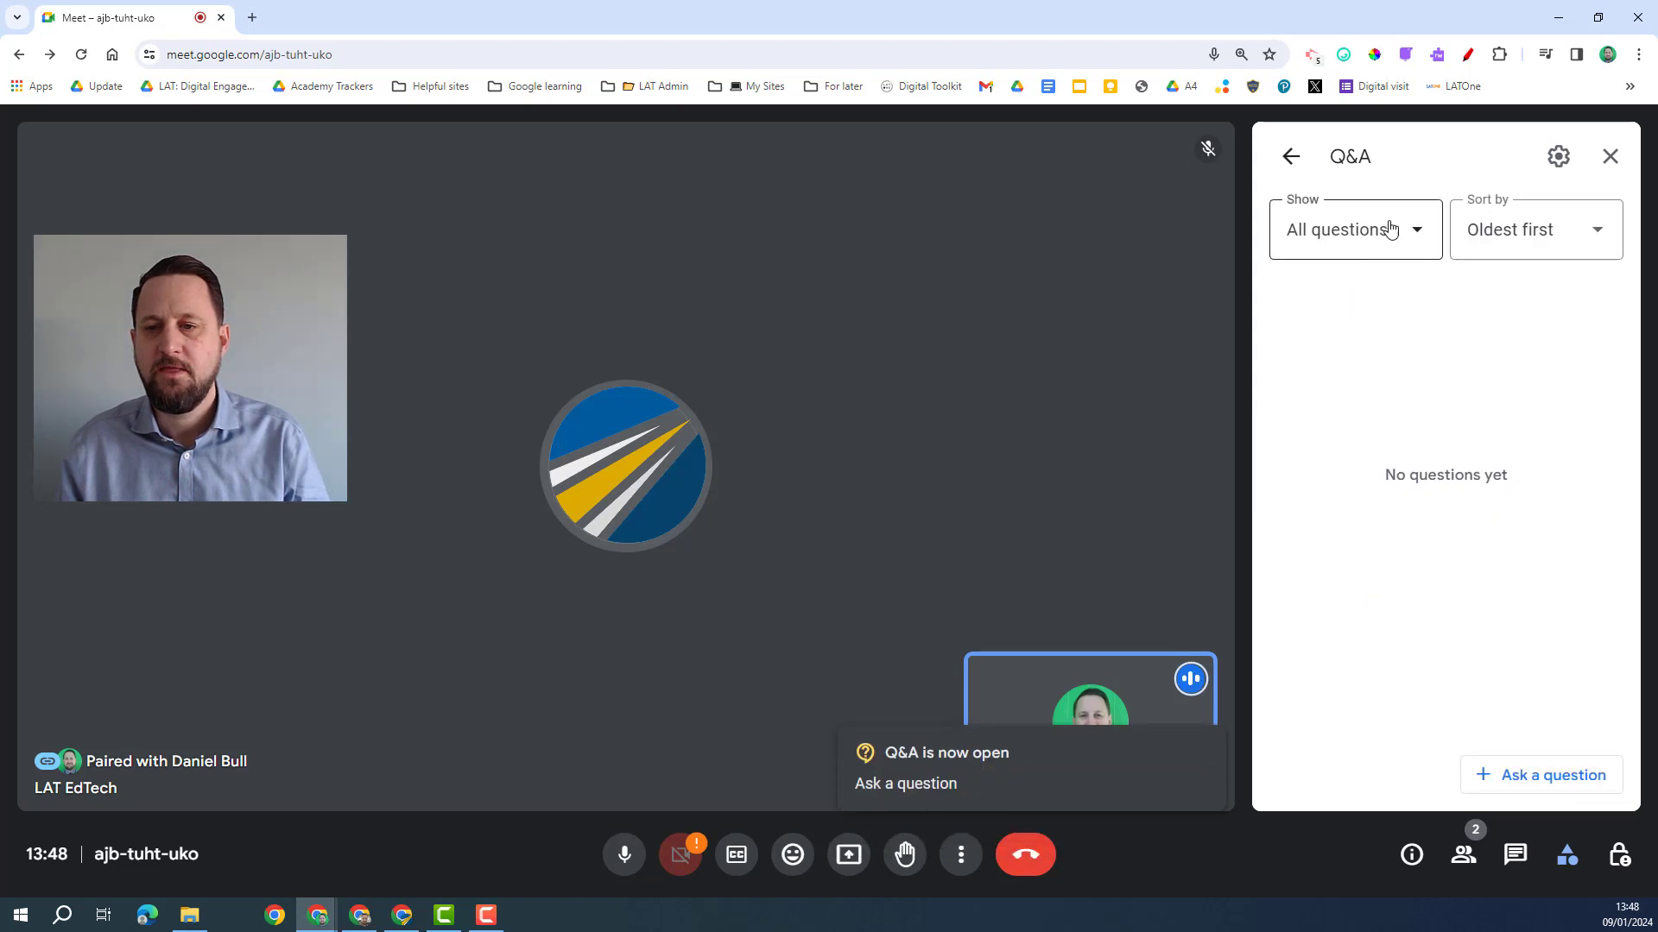
{"action": "left_click", "coordinate": [1389, 229]}
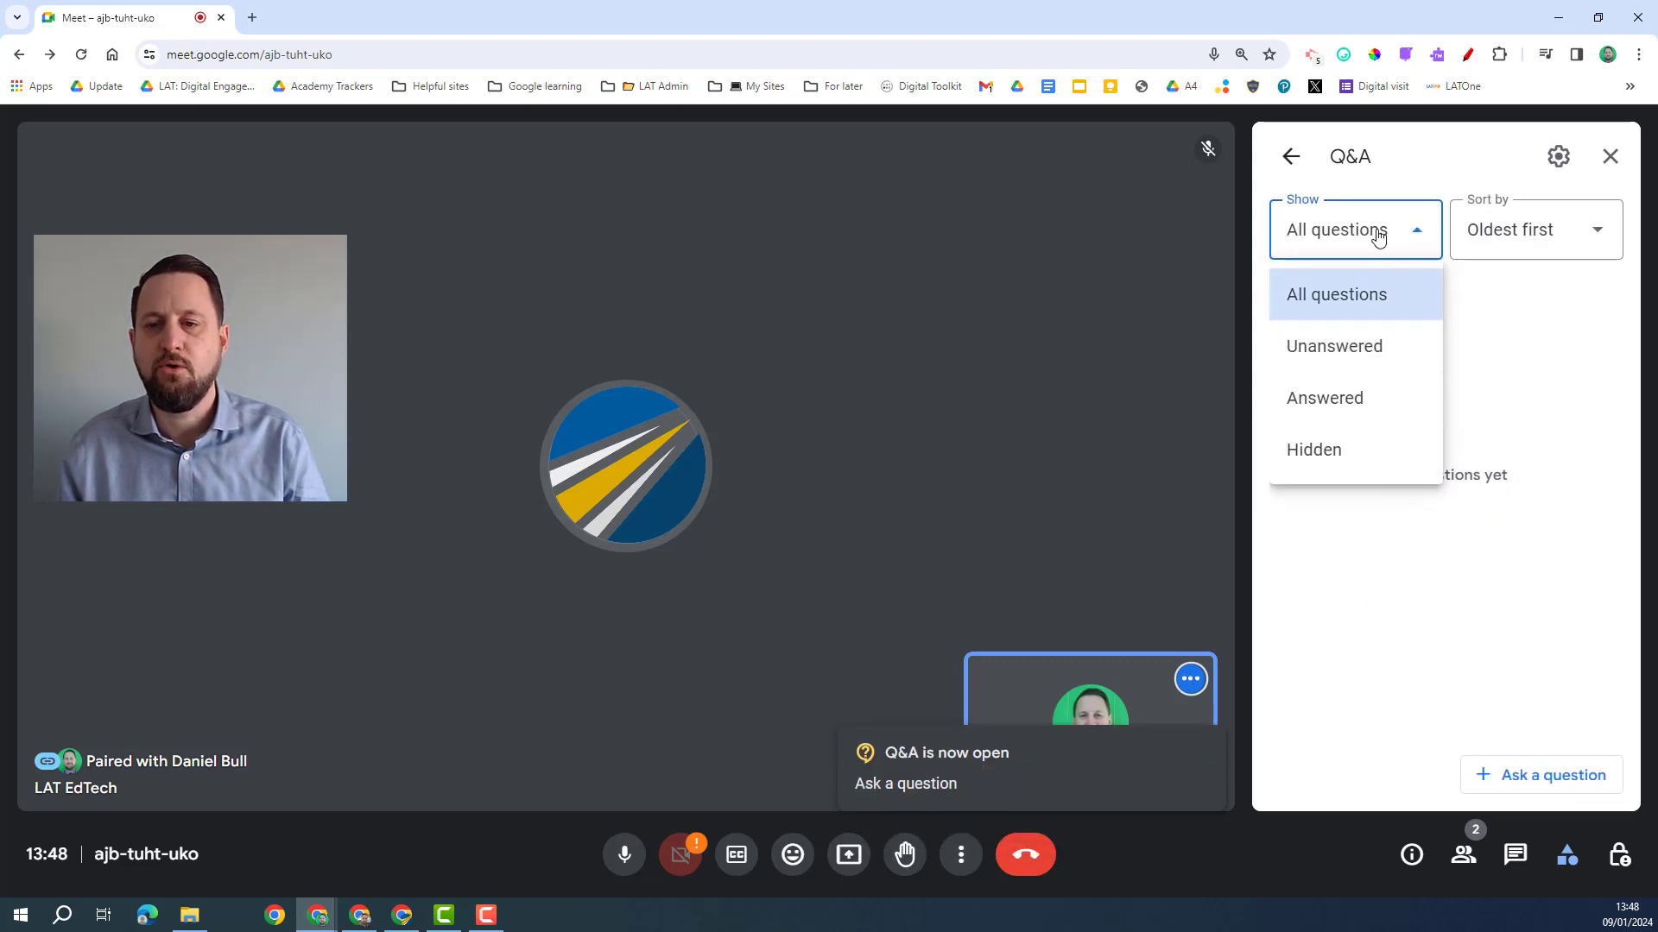
{"action": "left_click", "coordinate": [1526, 229]}
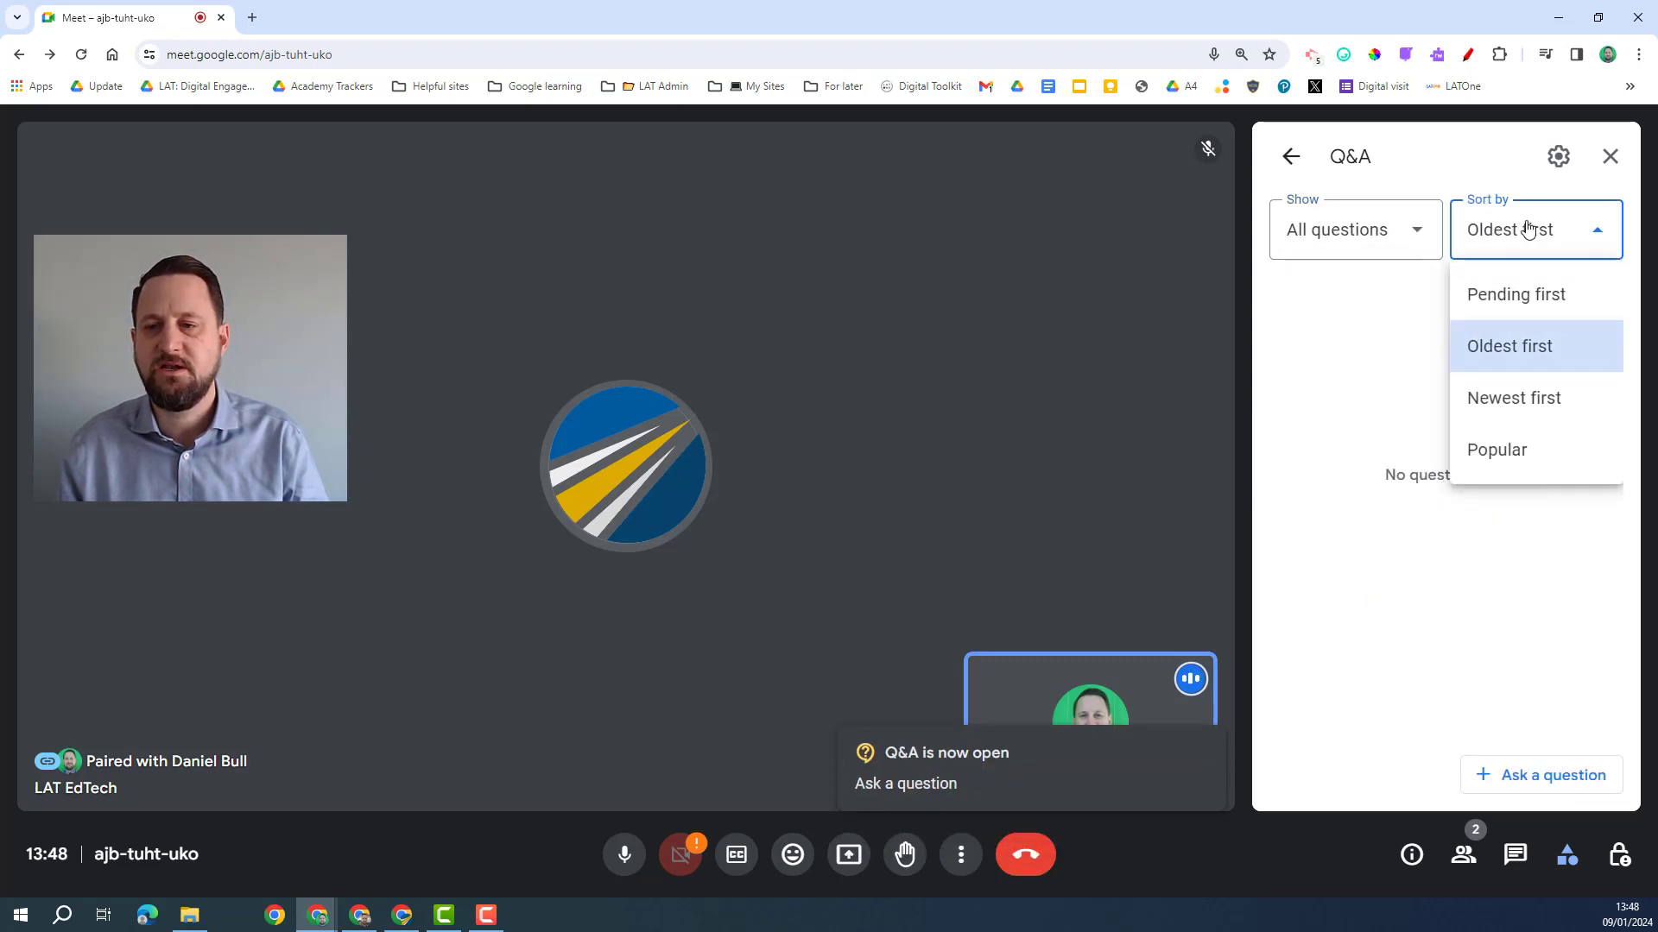
{"action": "left_click", "coordinate": [1506, 458]}
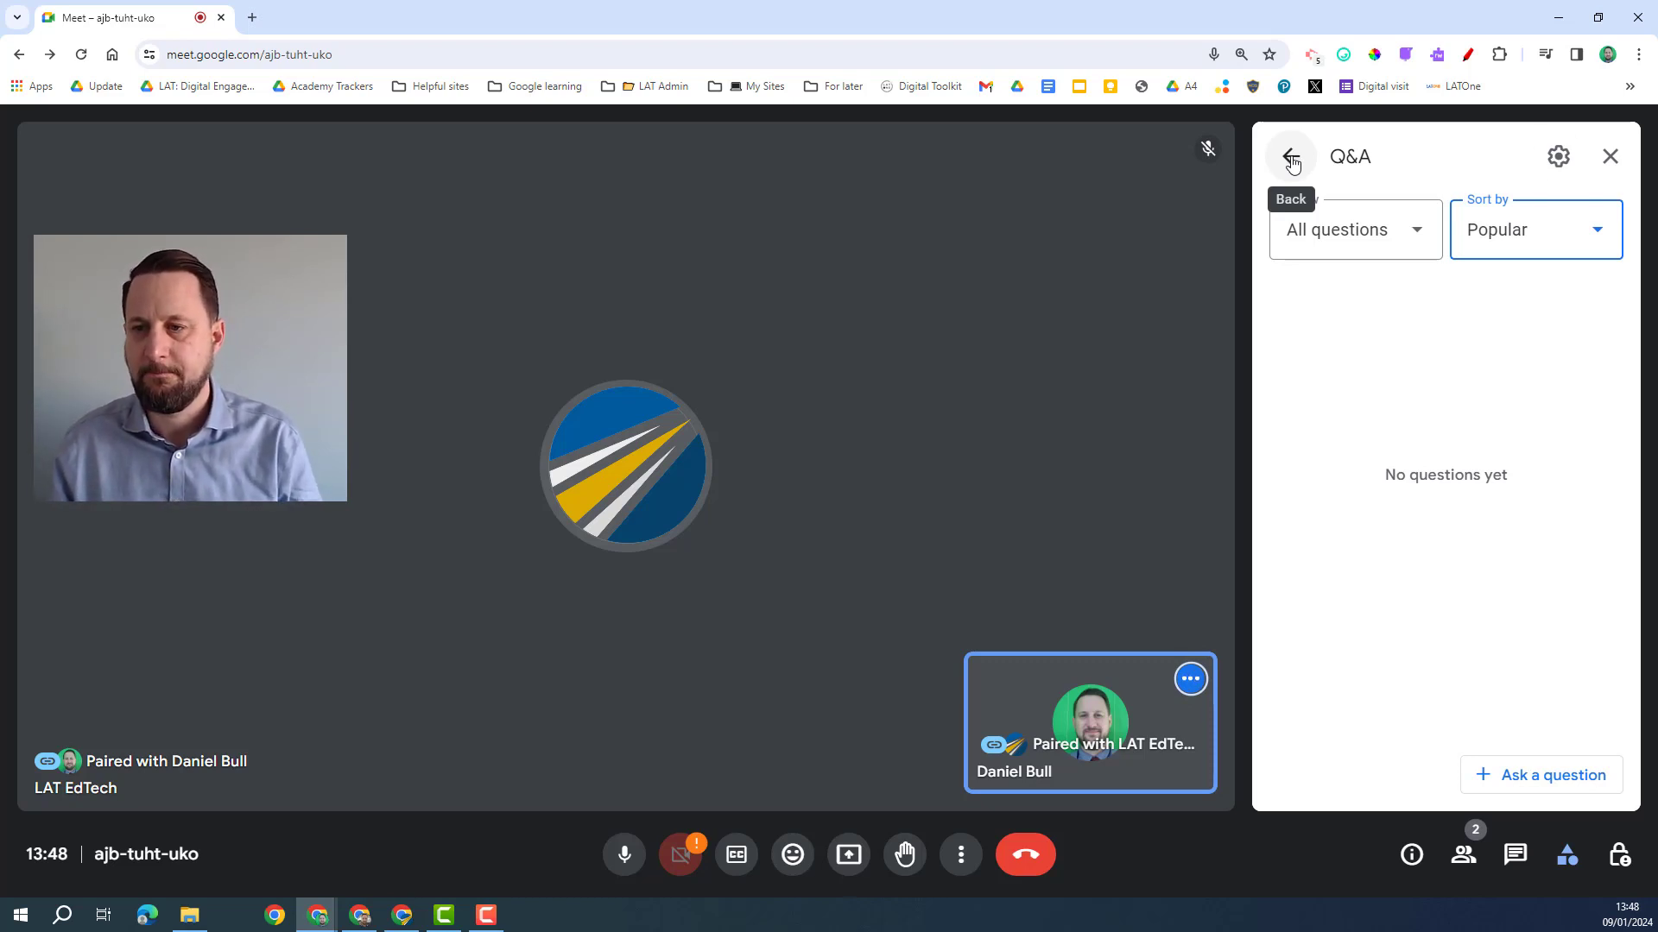
{"action": "left_click", "coordinate": [1558, 157]}
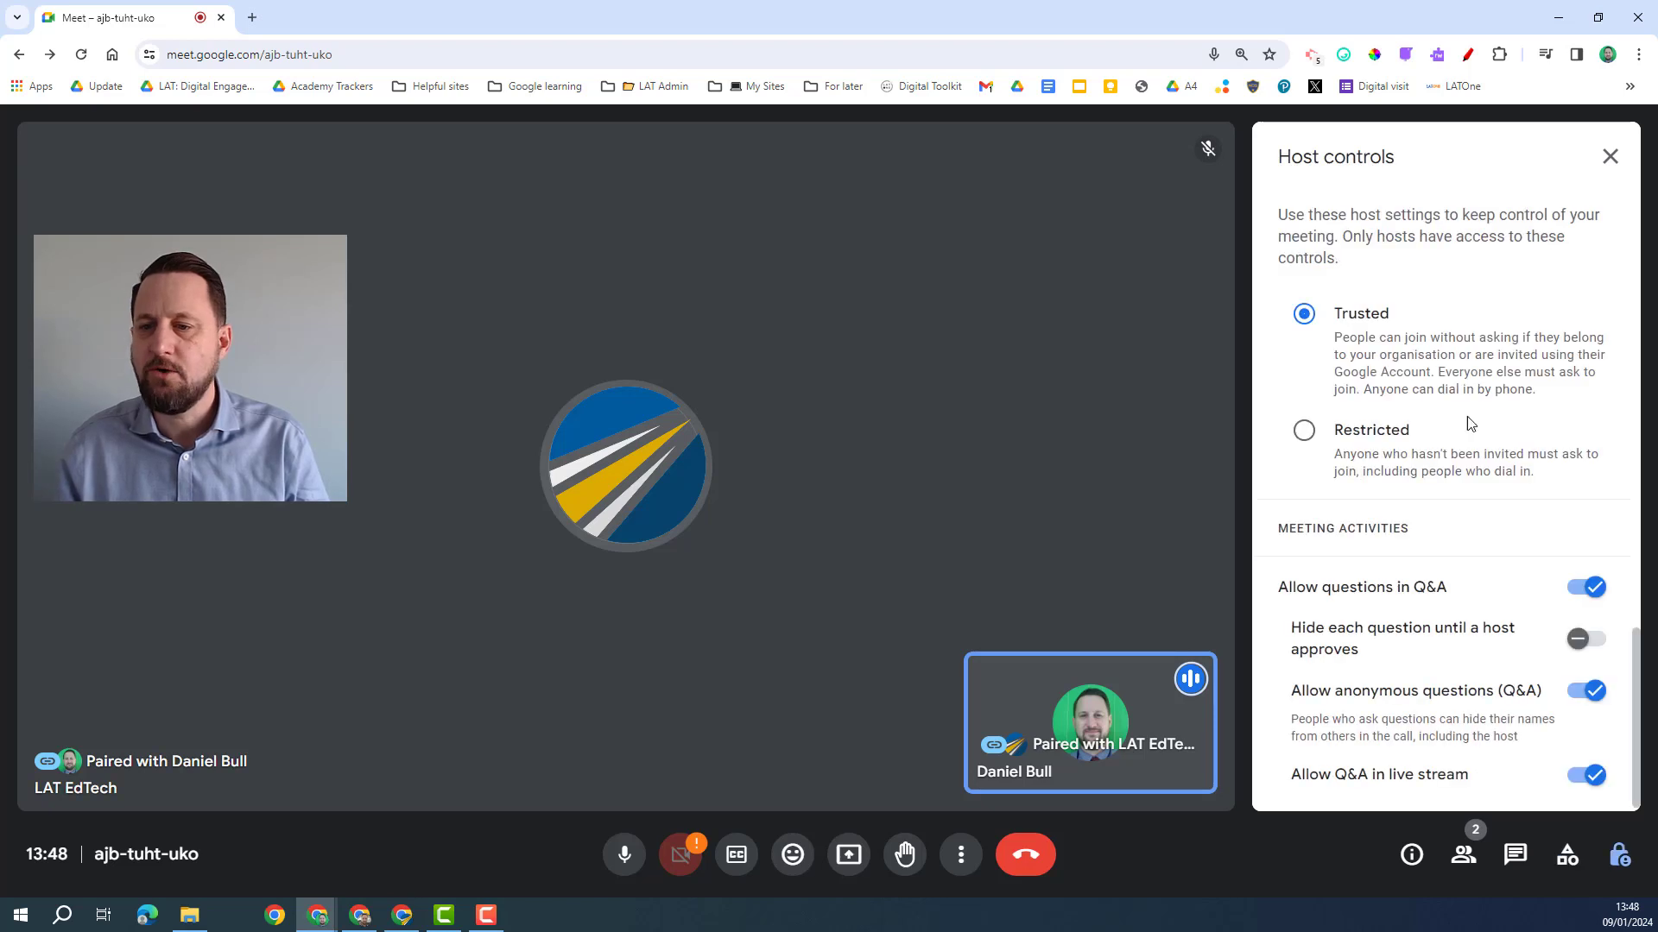
{"action": "left_click", "coordinate": [1610, 157]}
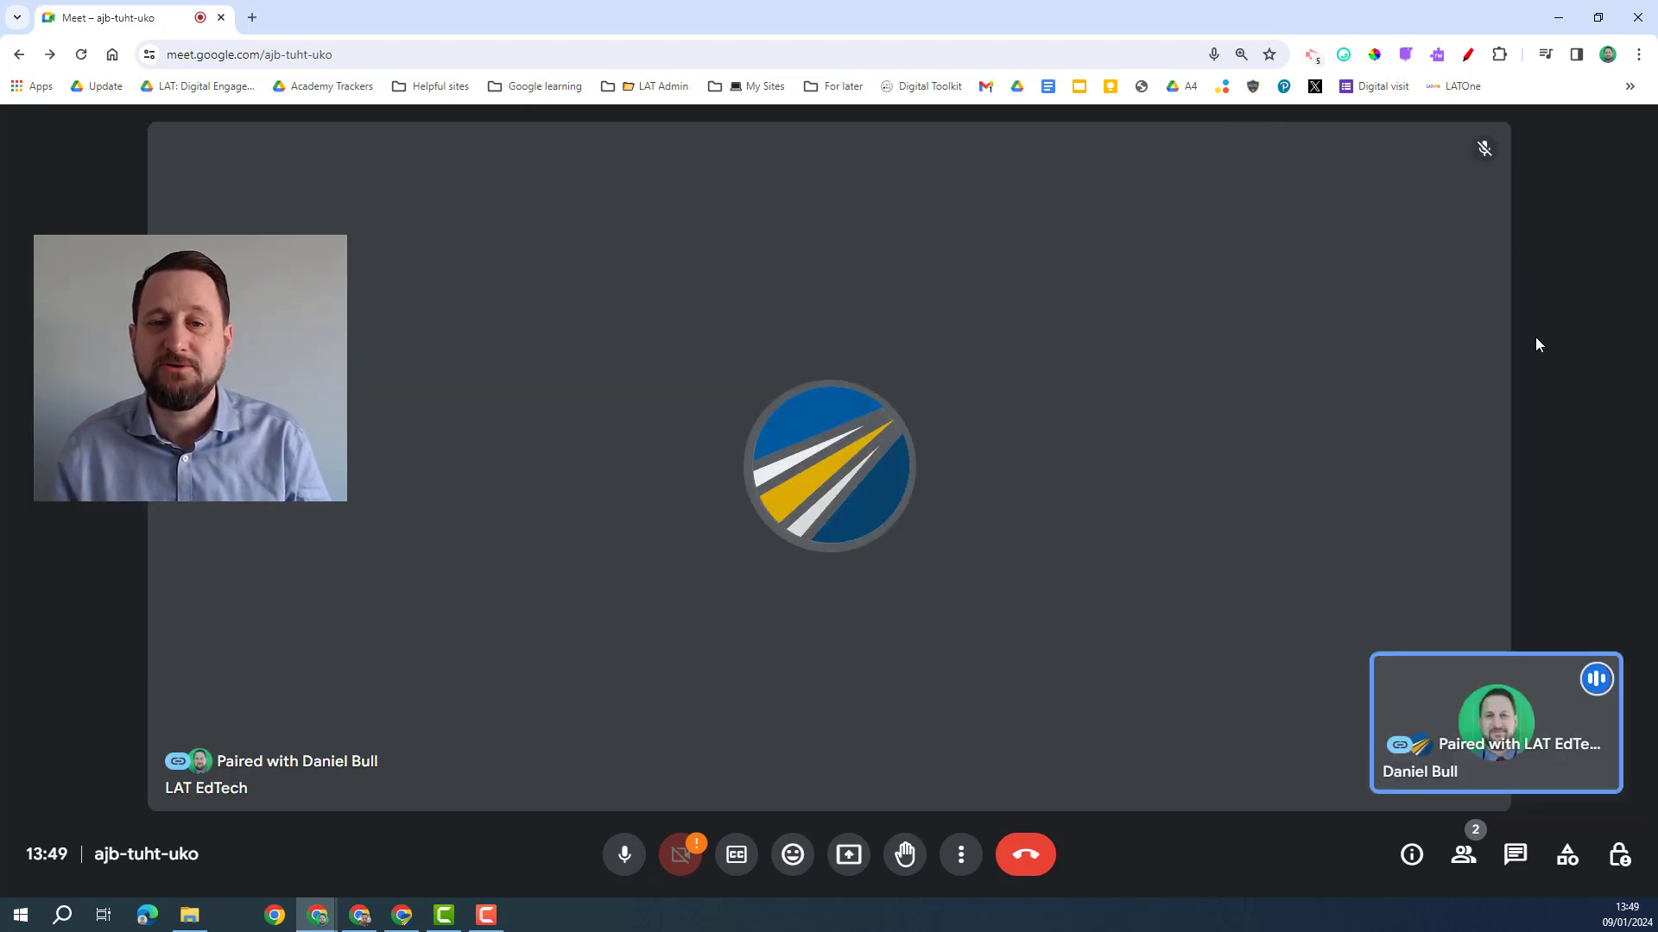